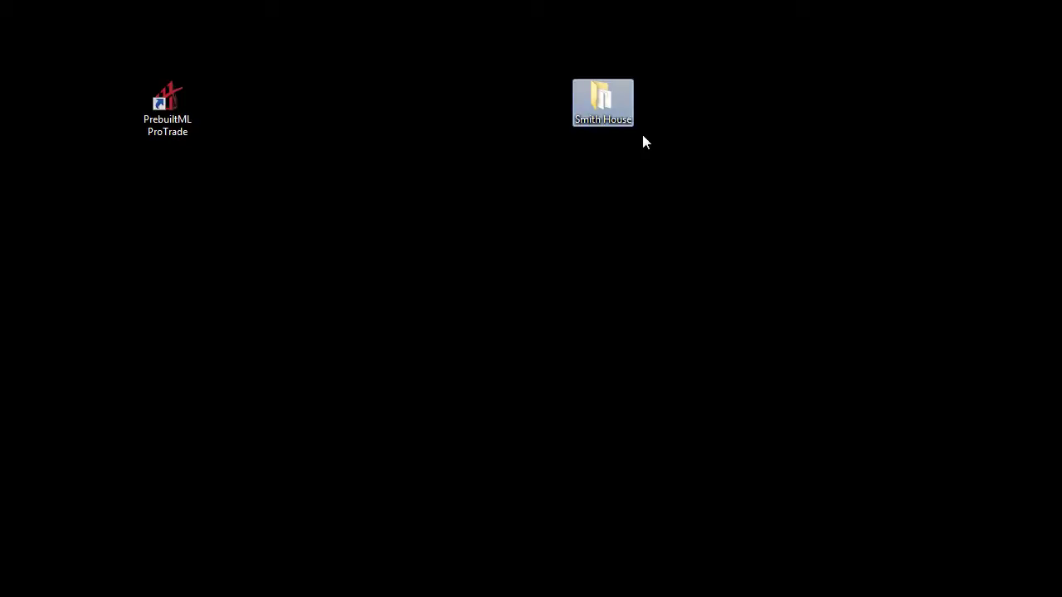
Launch PrebuiltML ProTrade and start a new project
double_click(183, 82)
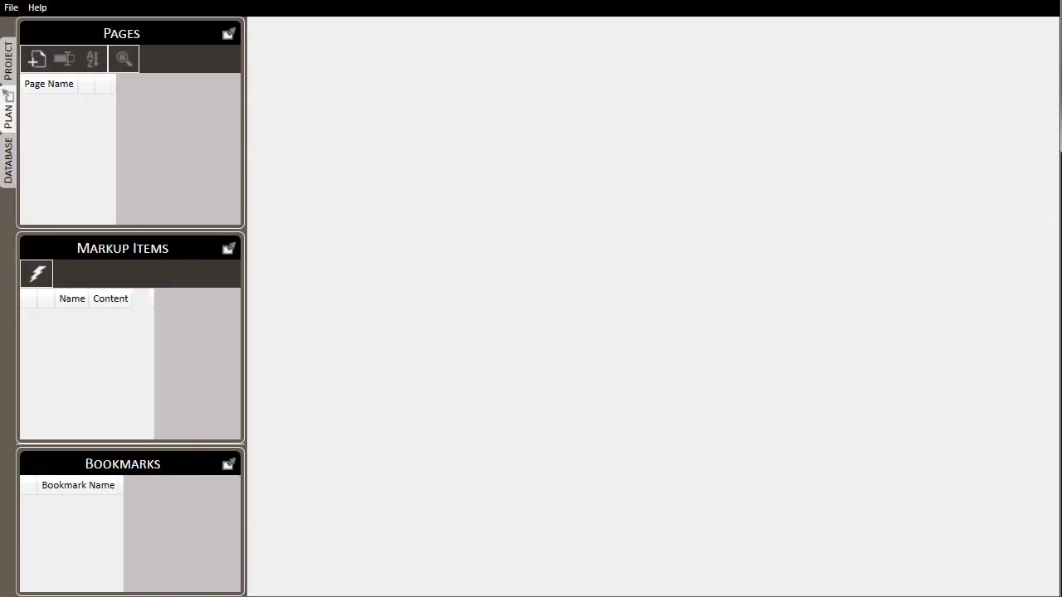
left_click(11, 7)
left_click(28, 73)
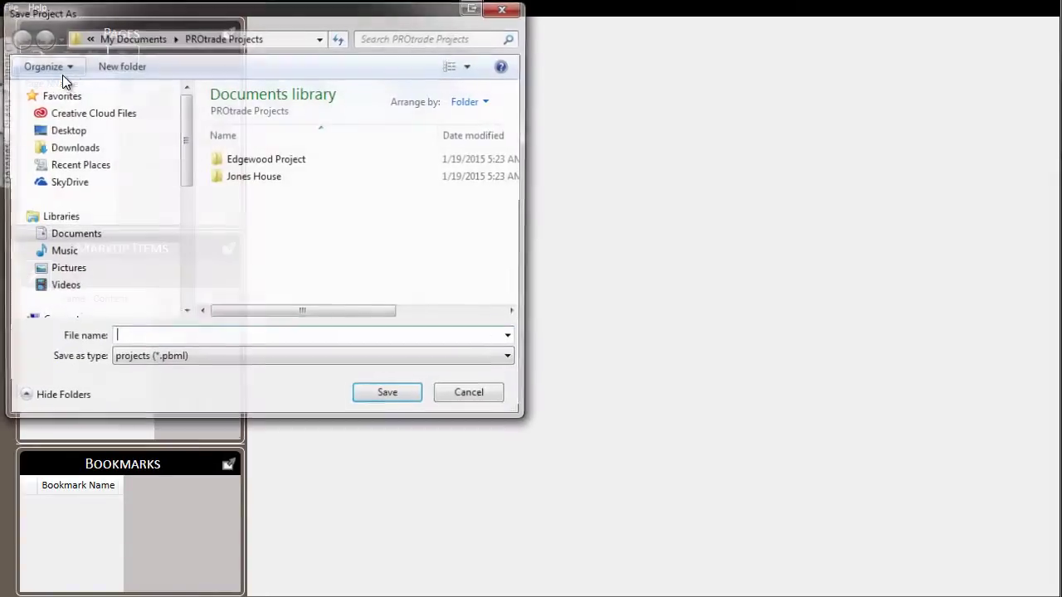
Create a folder named Smith Home inside the PROtrade Projects folder in Documents and open it
left_click_drag(160, 16, 231, 48)
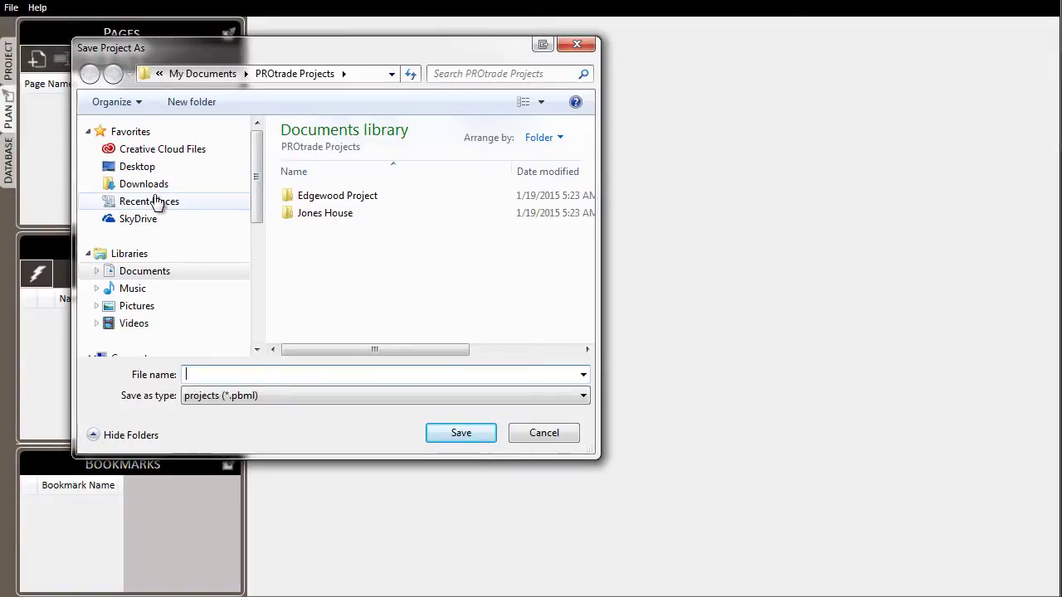
left_click(145, 272)
left_click(389, 231)
scroll(389, 233, "down", 1)
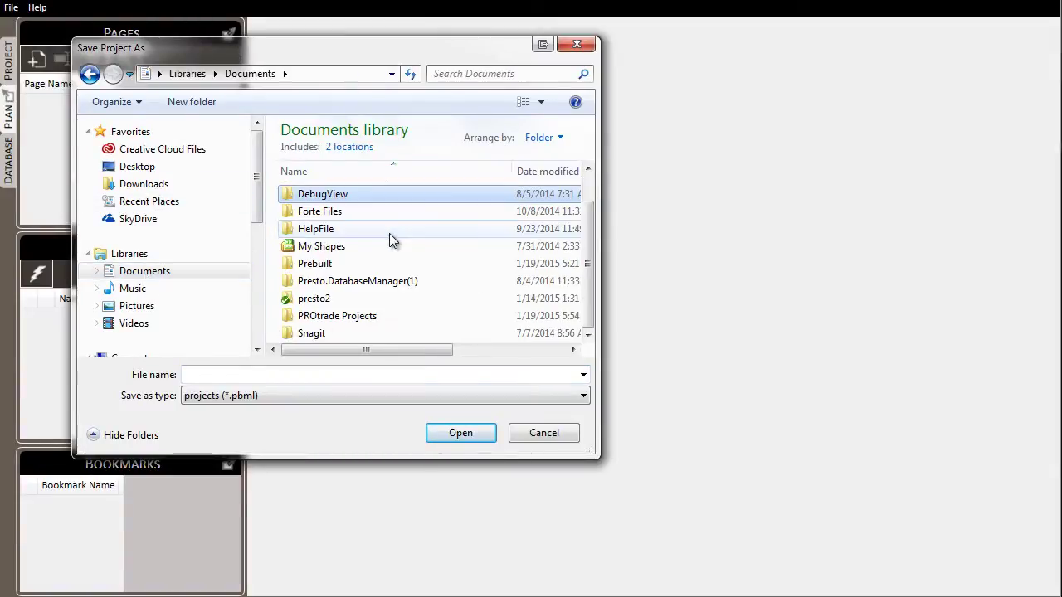
double_click(412, 317)
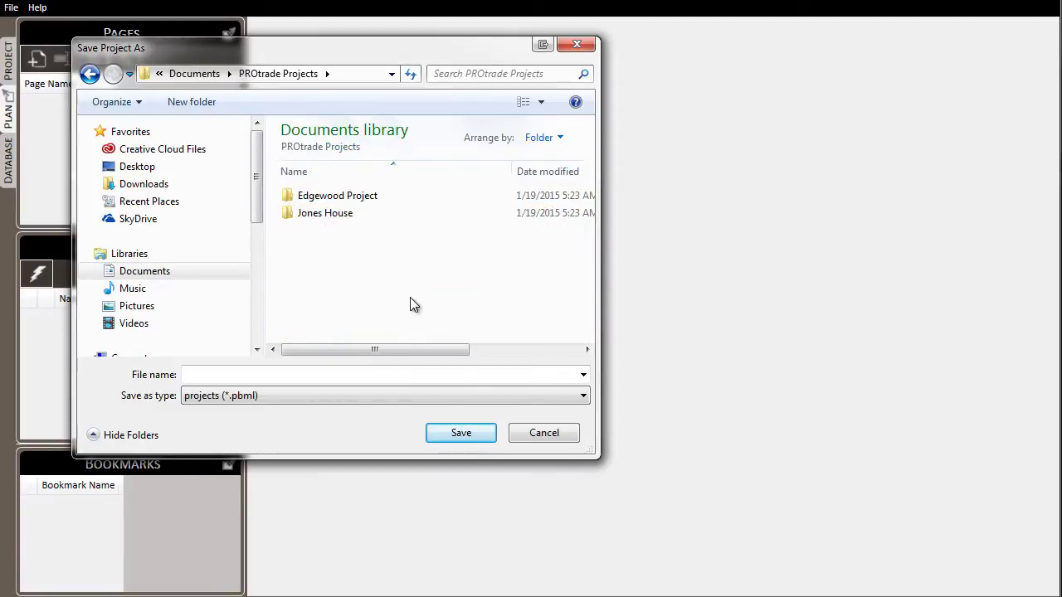
right_click(333, 271)
mouse_move(425, 516)
left_click(571, 515)
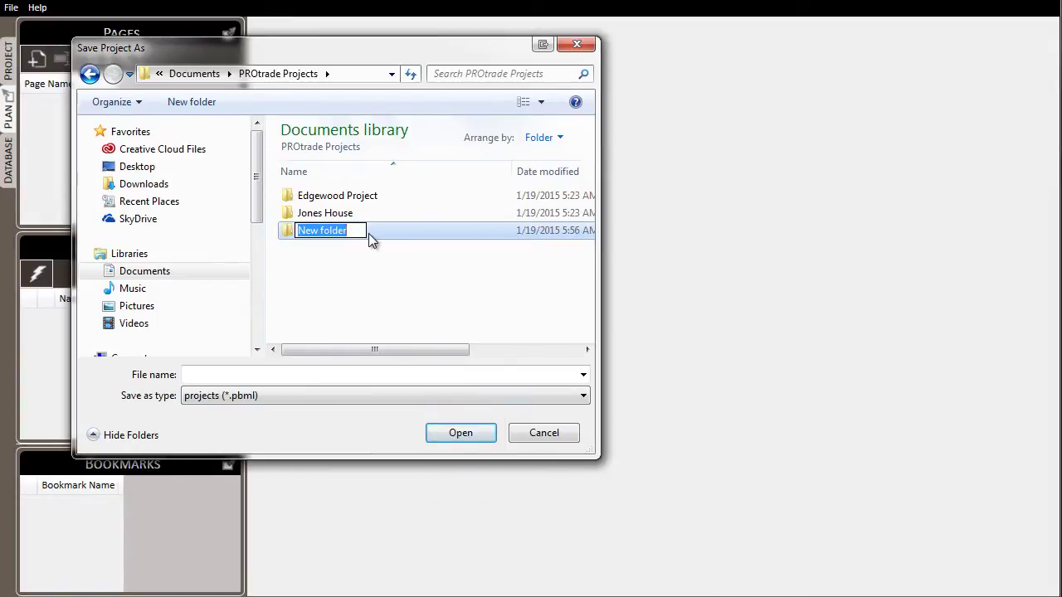
type("Smith Home")
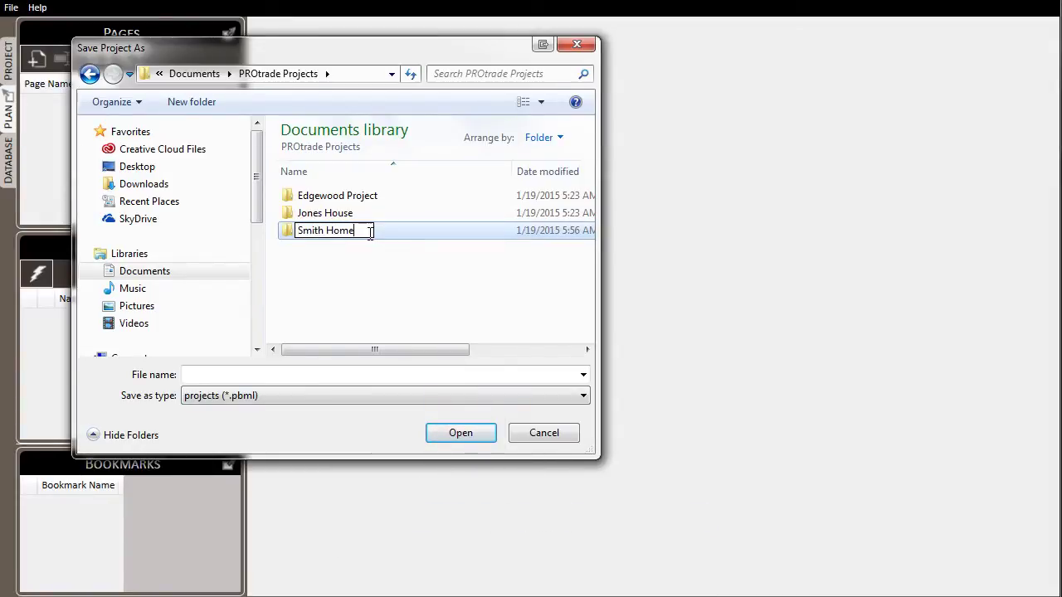
key("Return")
double_click(329, 233)
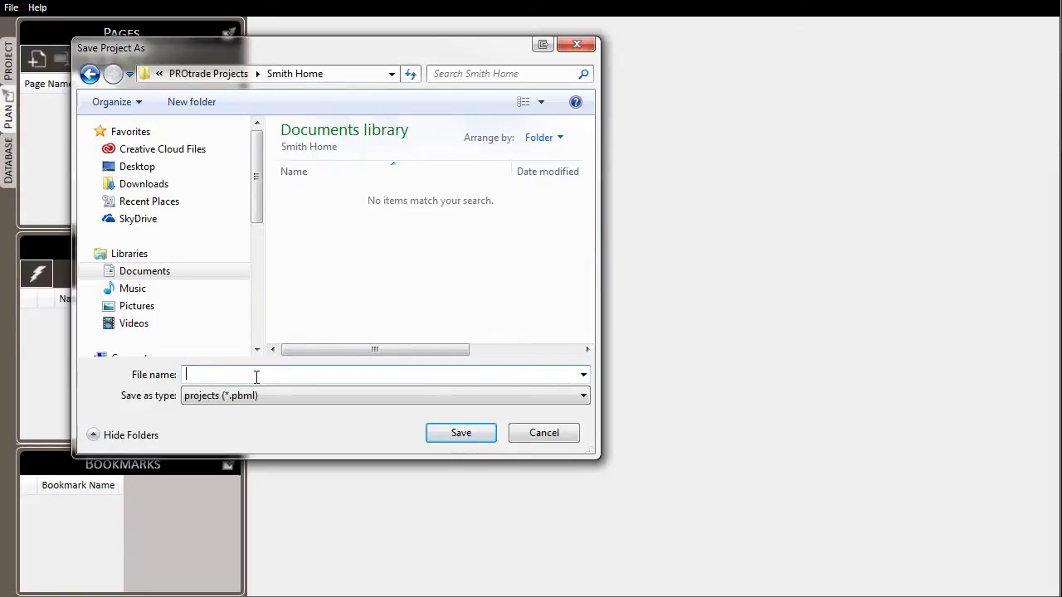
Save the new project in the open folder as Smith Home Floor Coverings
type("Smith F")
type("ome Fl")
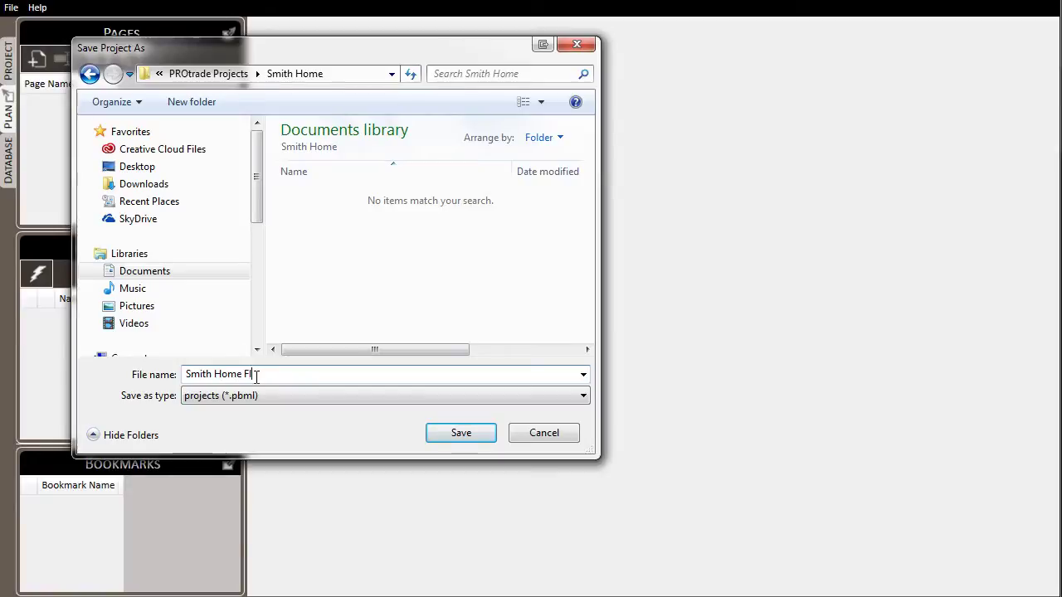
type("oor Coverings")
left_click(452, 438)
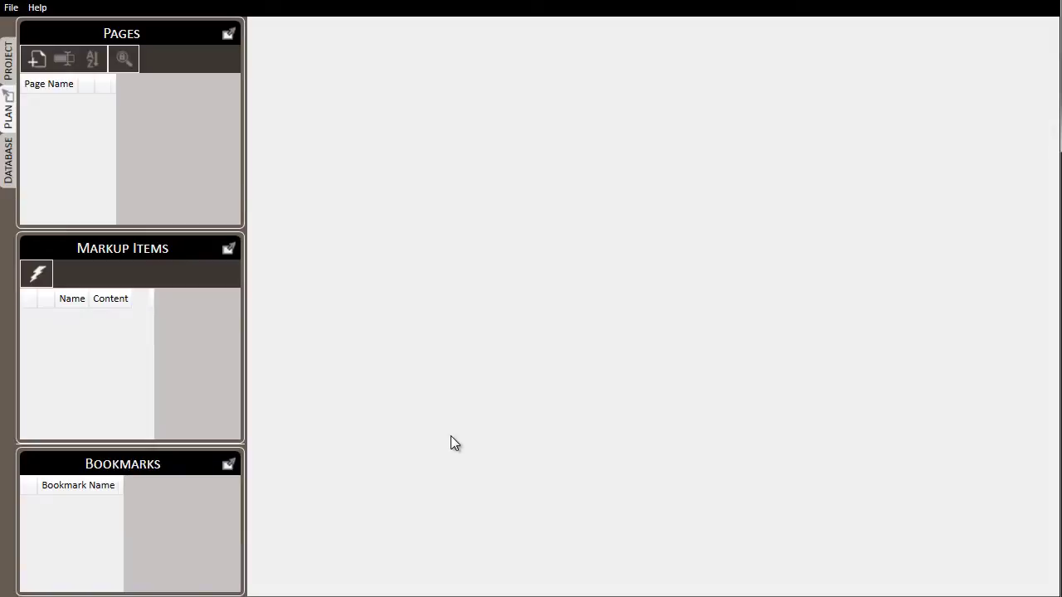
Open the general project information and set the project name to "Smith Home Project"
left_click(10, 66)
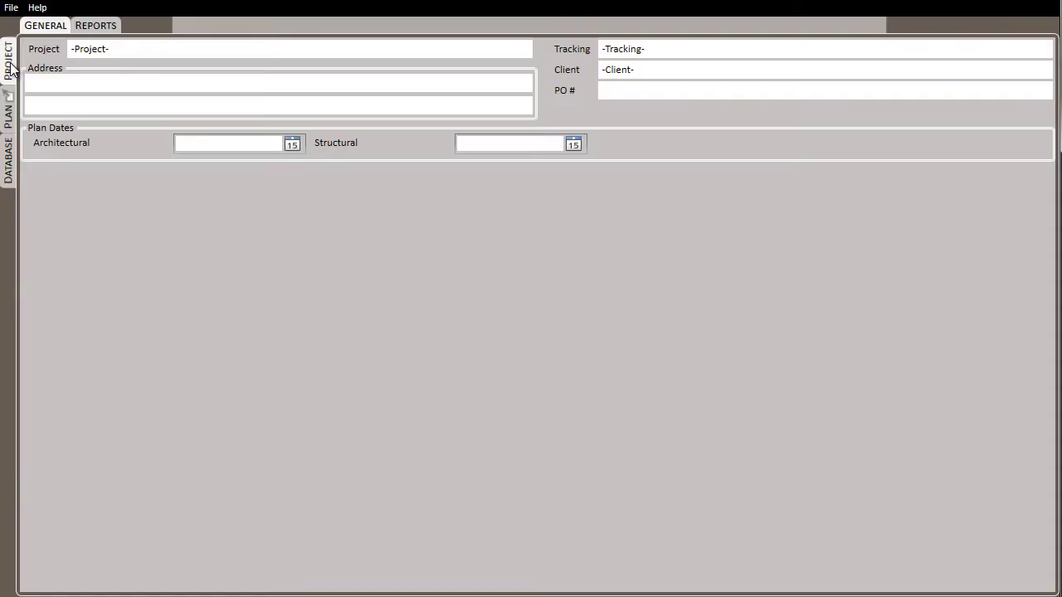
left_click(125, 51)
key("BackSpace")
key("BackSpace")
key("BackSpace")
key("BackSpace")
key("BackSpace")
key("BackSpace")
key("BackSpace")
key("BackSpace")
key("BackSpace")
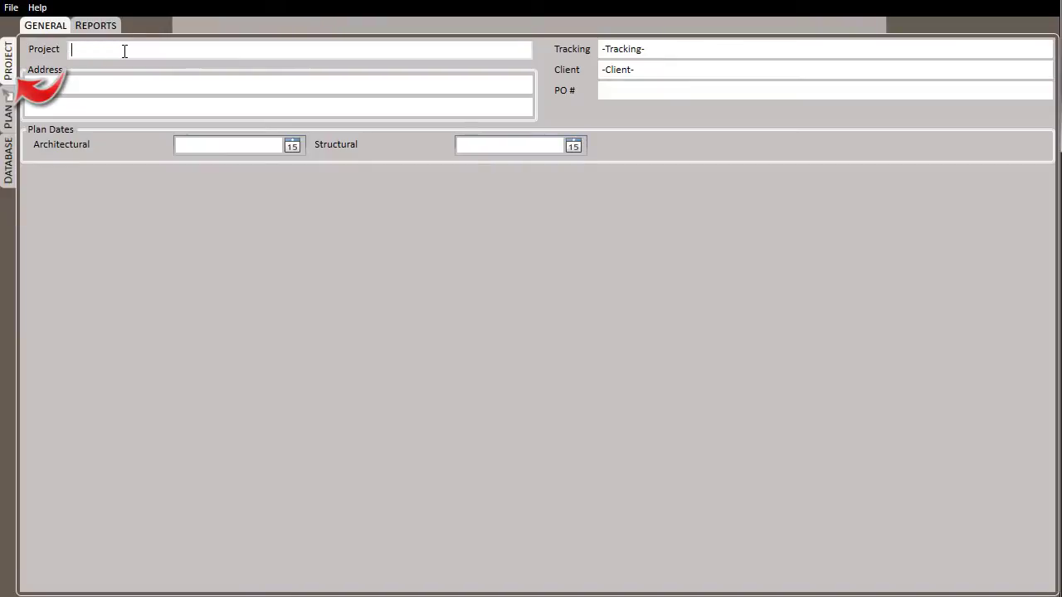
type("Smith Home Project")
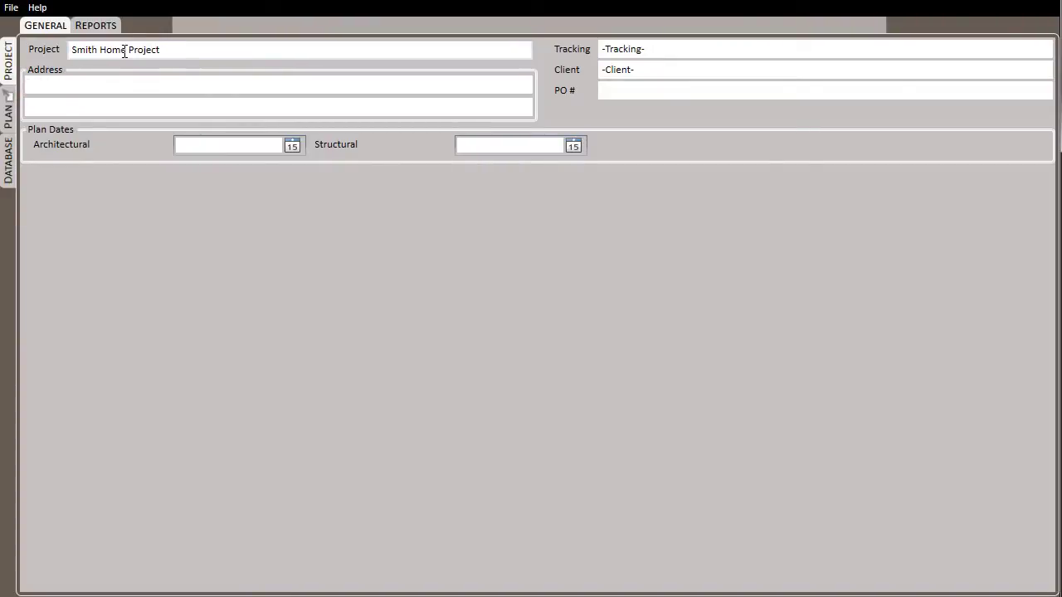
Set the architectural plan date to 1/15/2015
left_click(104, 89)
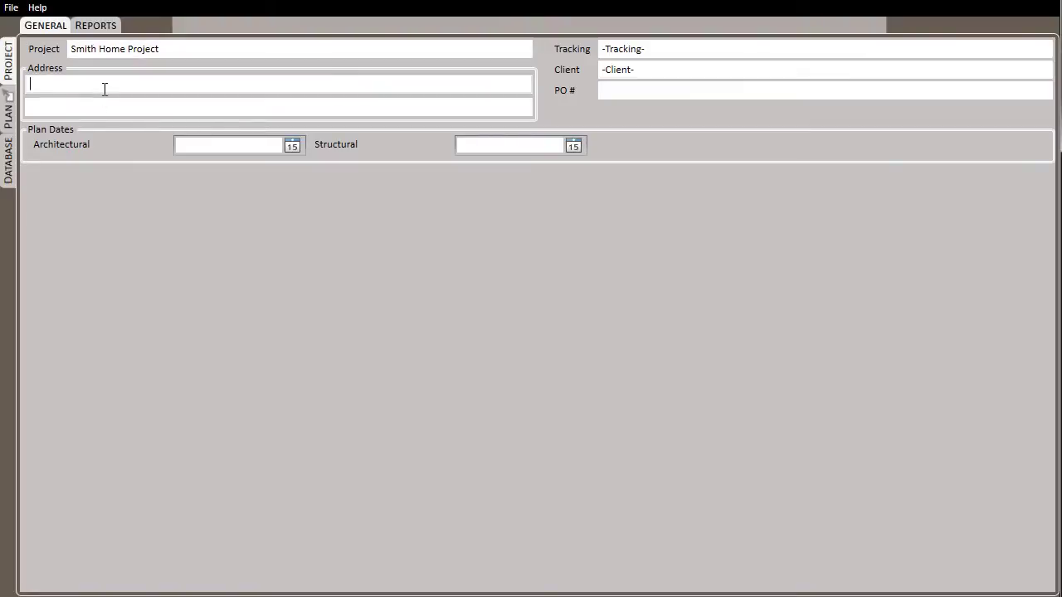
left_click(292, 145)
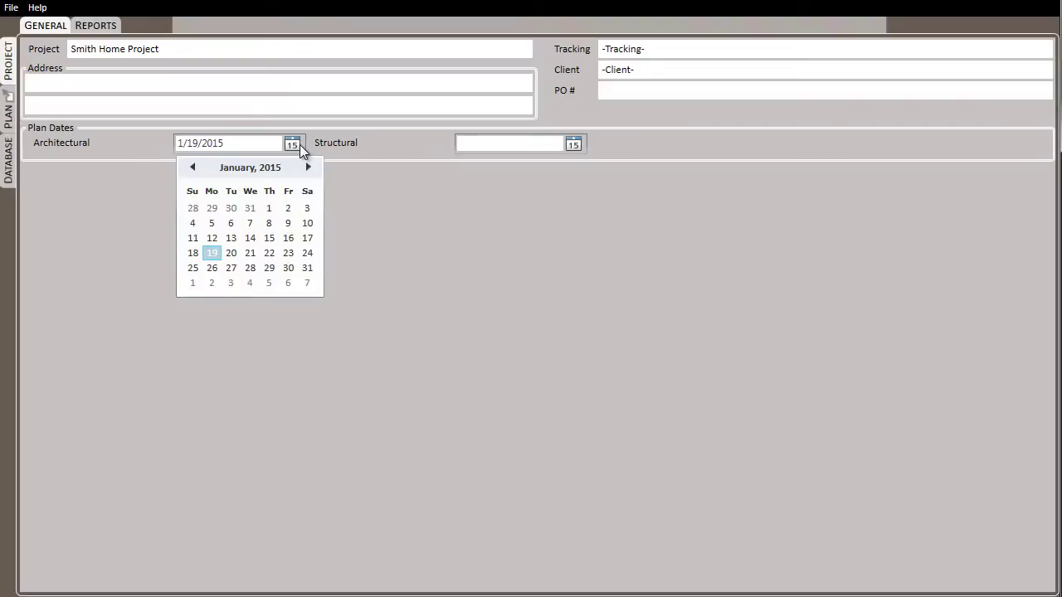
left_click(269, 238)
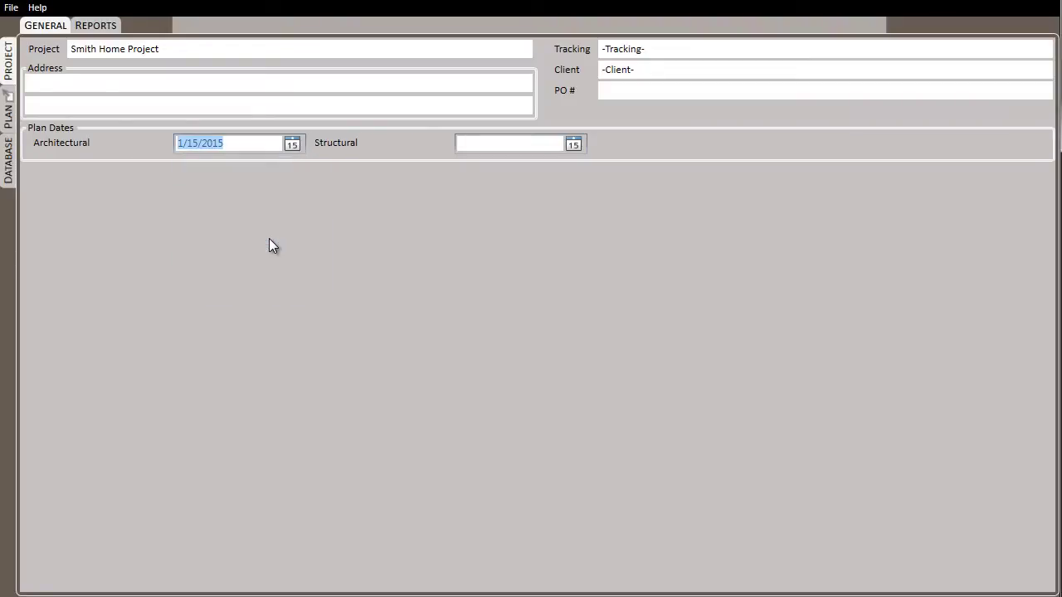
Replace the placeholder text in the Client field with the client's name
left_click(637, 70)
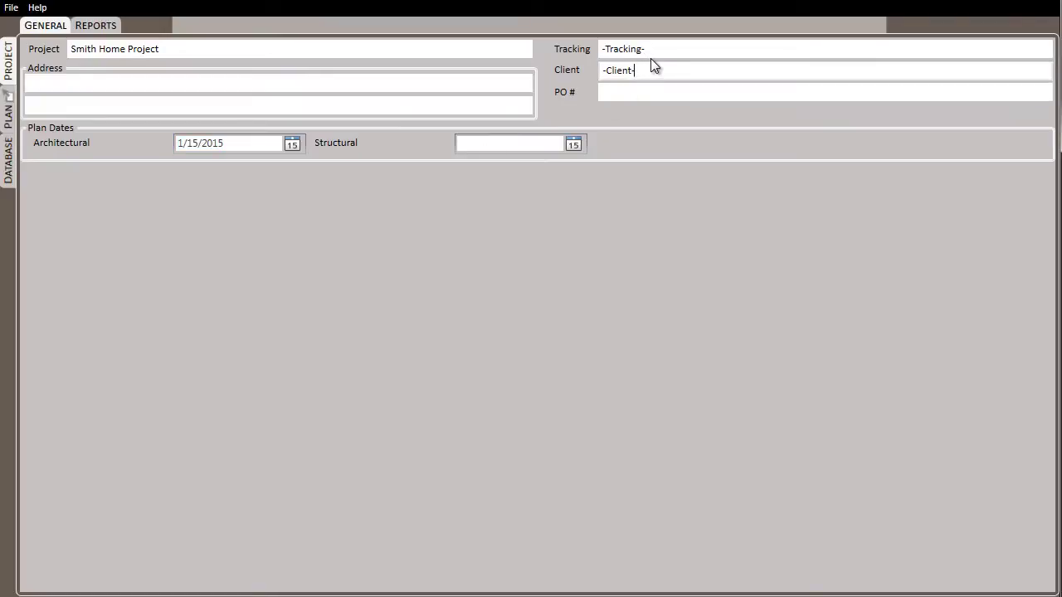
key("BackSpace")
key("BackSpace")
key("BackSpace")
key("BackSpace")
key("BackSpace")
key("BackSpace")
key("BackSpace")
type("The S")
left_click(723, 88)
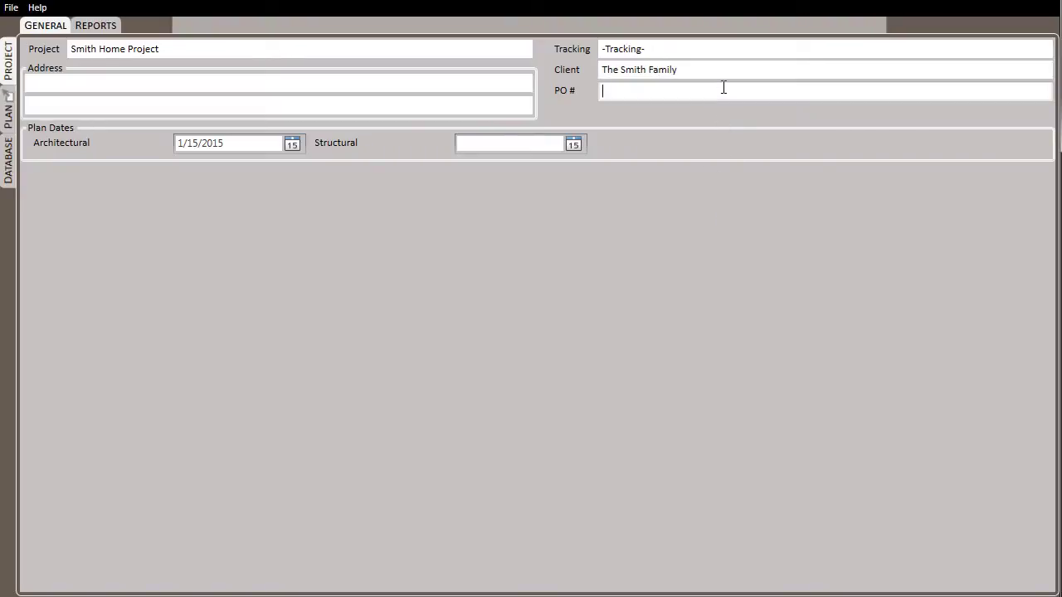
Add Page_007.png, Page_008.png and Page_010.png from the desktop's Smith House folder as plan pages
left_click(10, 115)
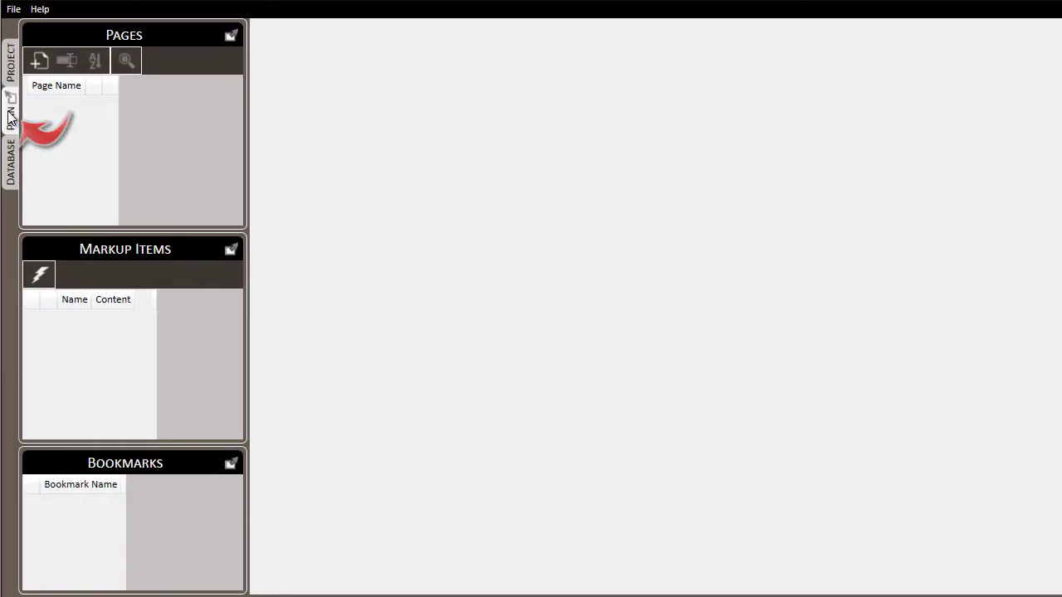
left_click(39, 64)
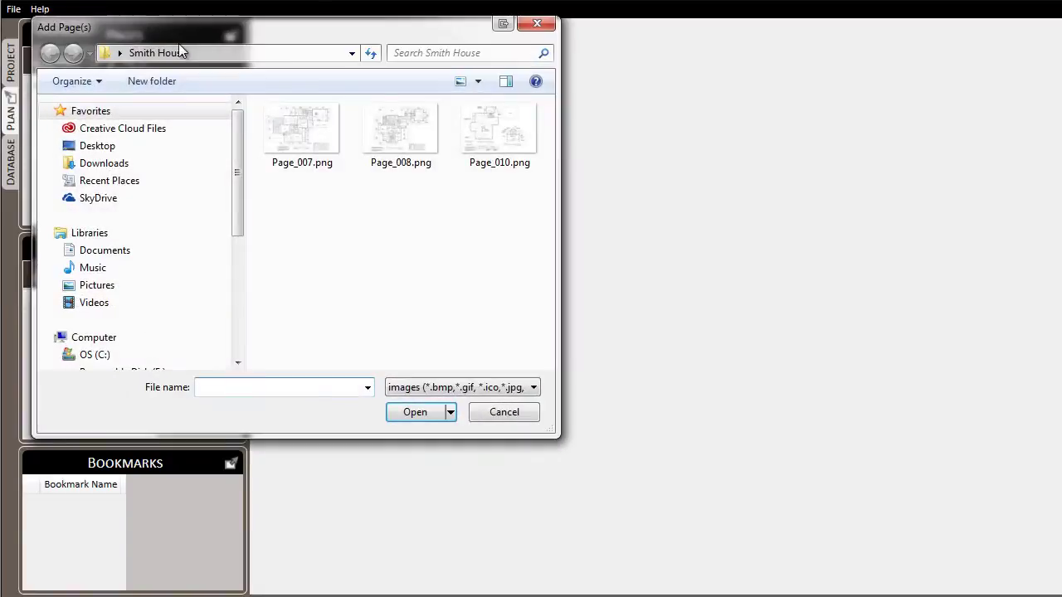
left_click(133, 147)
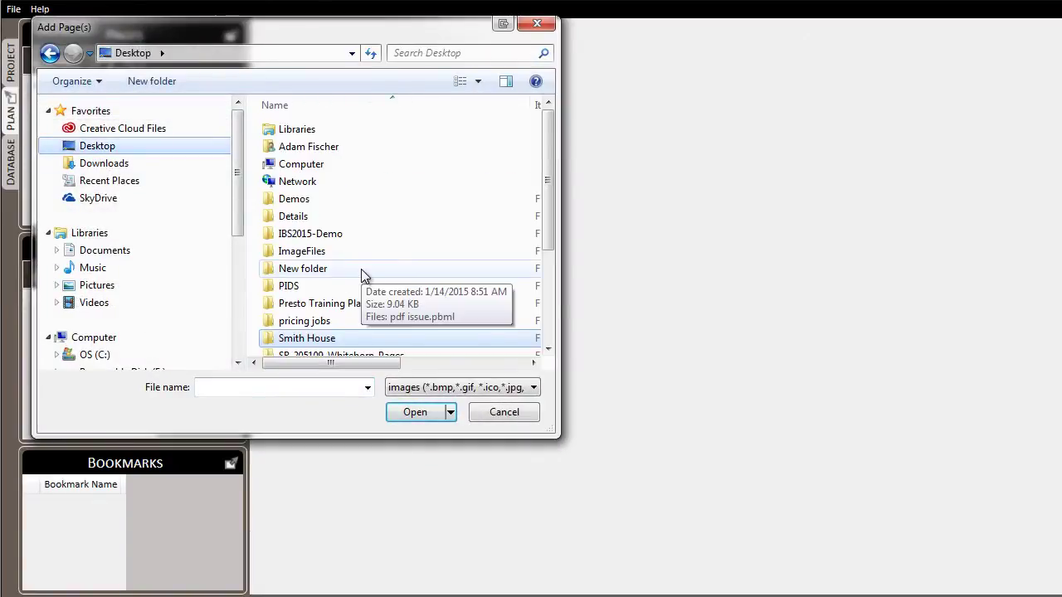
double_click(333, 340)
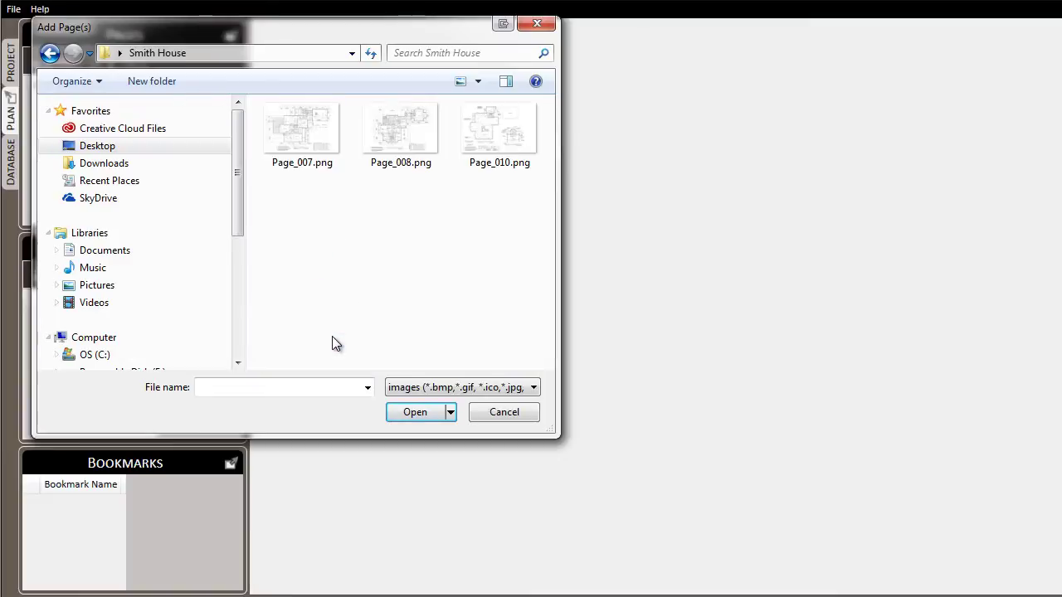
left_click_drag(511, 219, 300, 113)
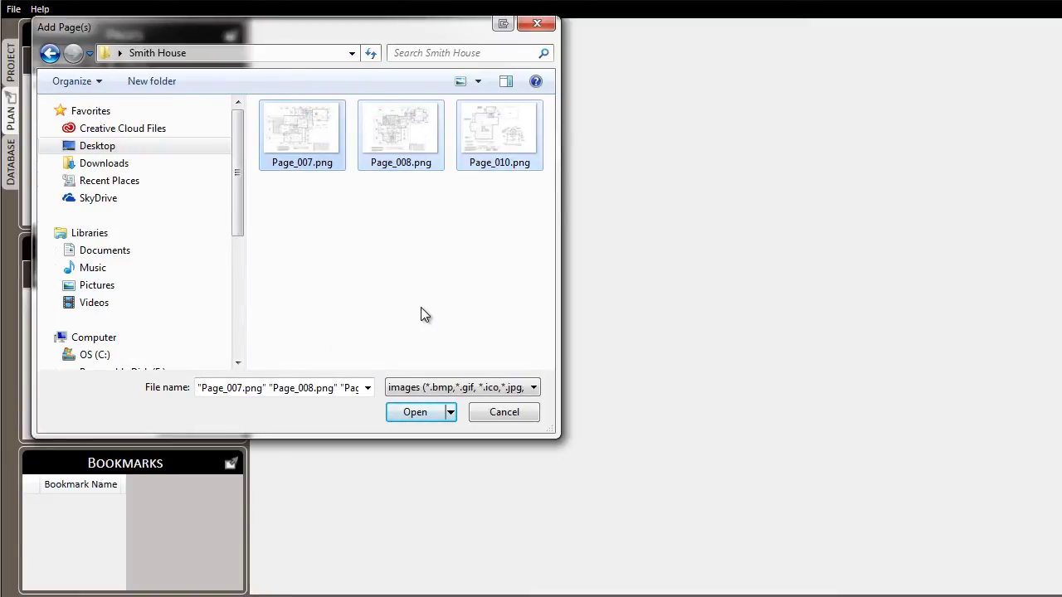
left_click(416, 408)
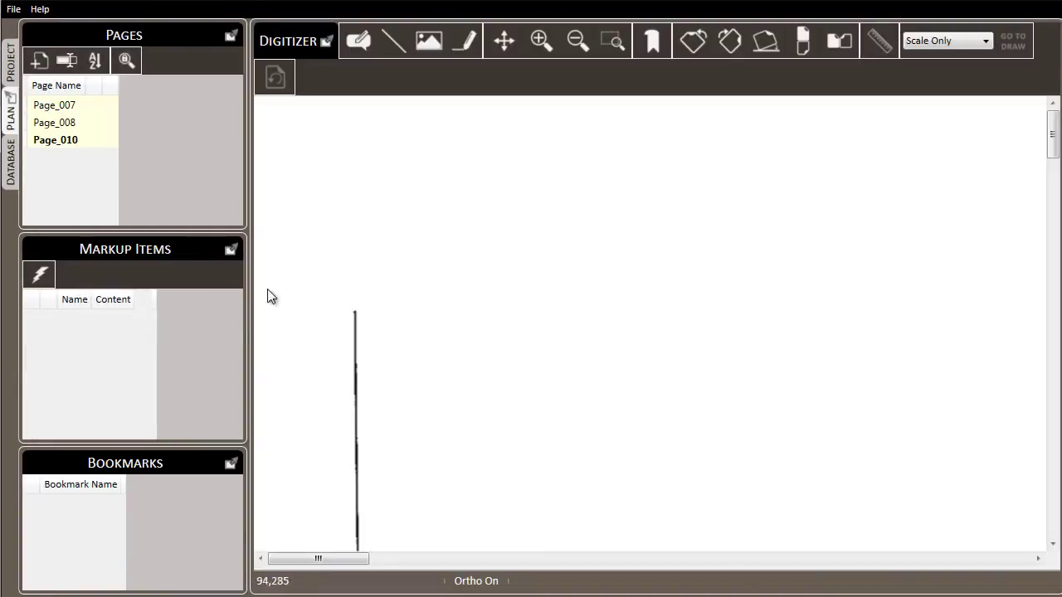
Display Page_007 to check its drawing title and rename the page as First Floor Plan
left_click(67, 108)
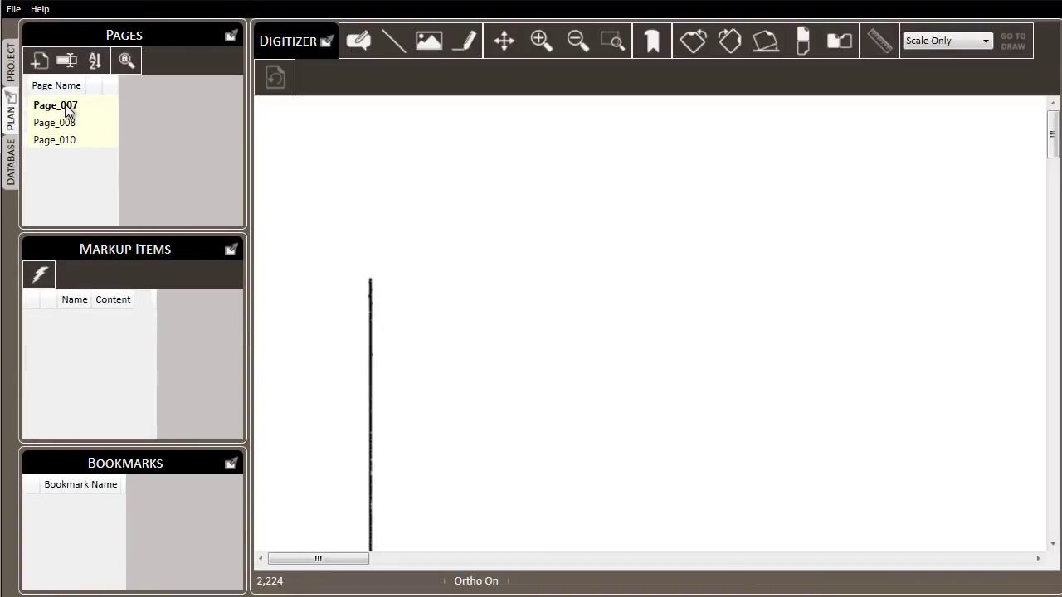
scroll(655, 158, "down", 3)
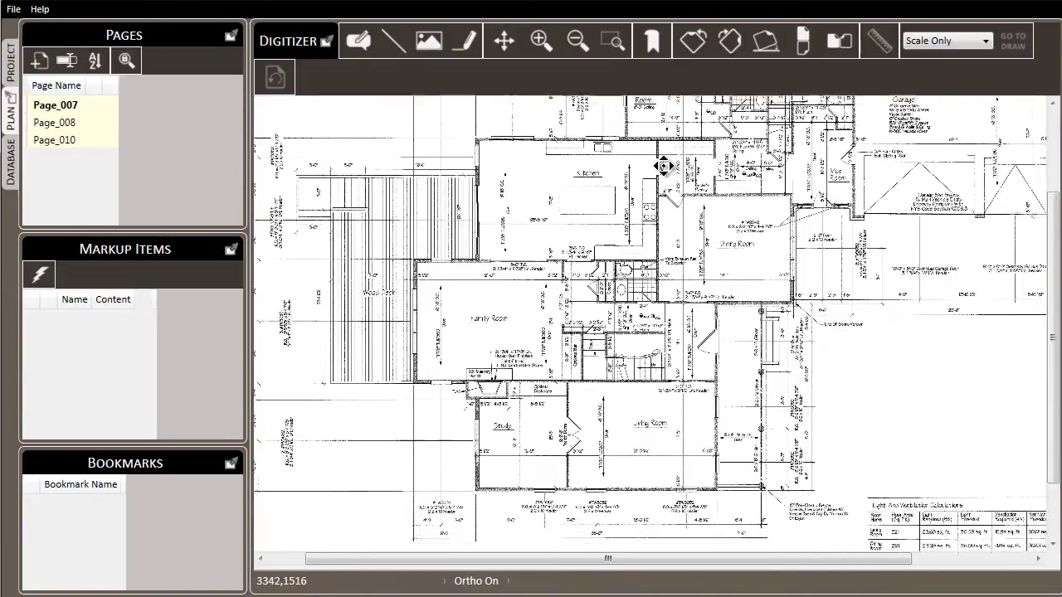
scroll(730, 495, "up", 4)
left_click_drag(760, 366, 767, 366)
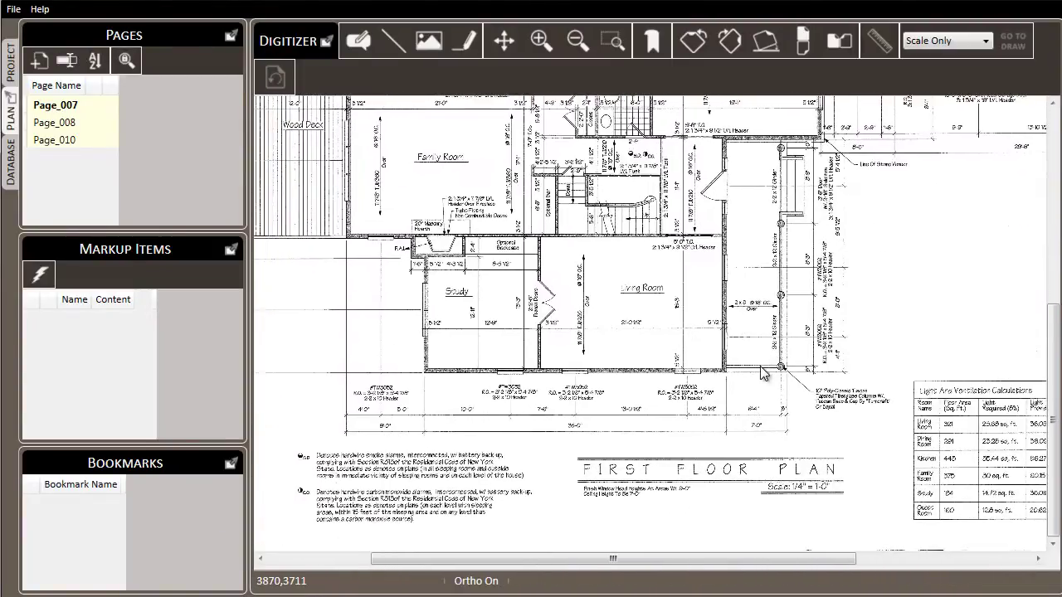
left_click(68, 63)
left_click(80, 105)
key("BackSpace")
key("BackSpace")
key("BackSpace")
key("BackSpace")
key("BackSpace")
key("BackSpace")
key("BackSpace")
key("BackSpace")
type("First Floor Plan")
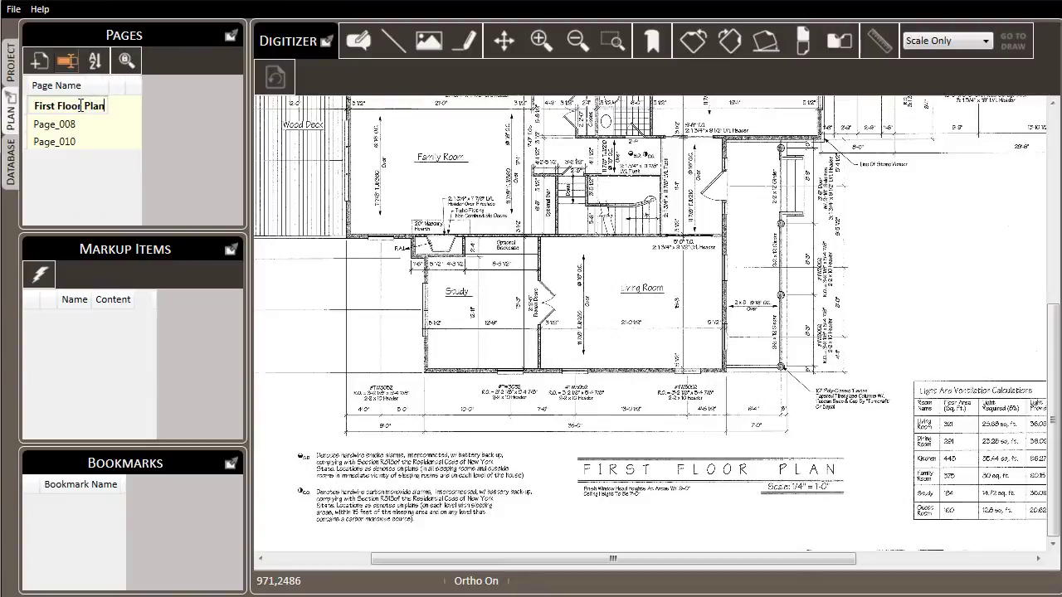
key("Tab")
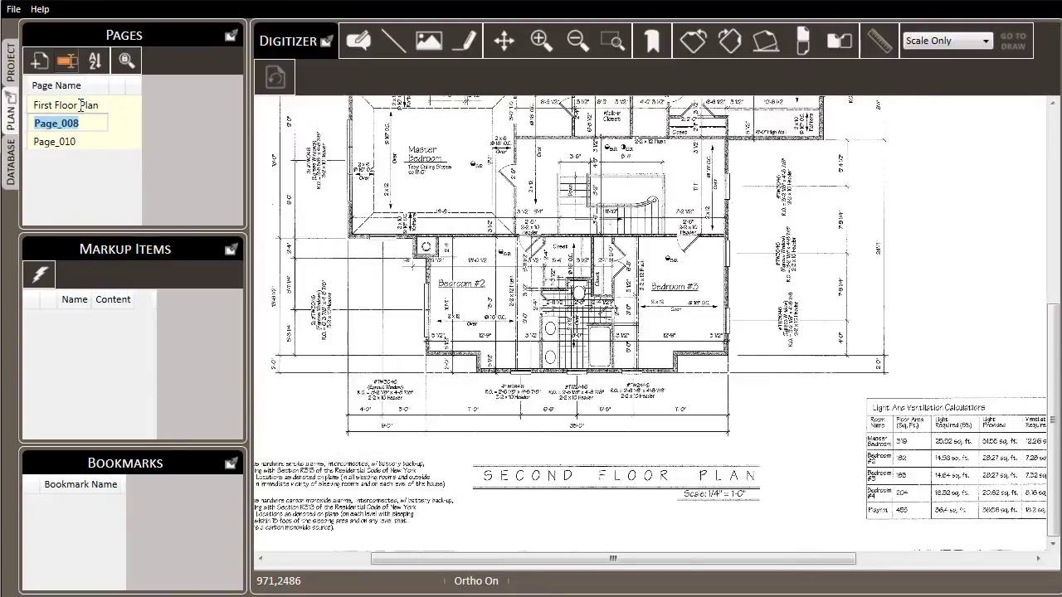
Rename Page_008 as Second Floor Plan
type("Second Floor Pl")
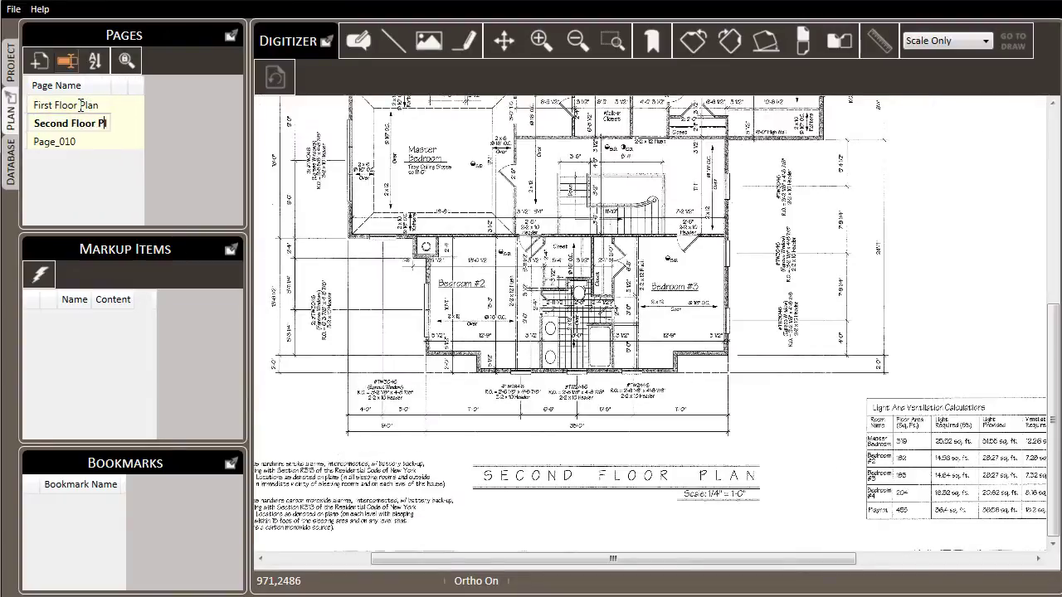
type("an")
key("Tab")
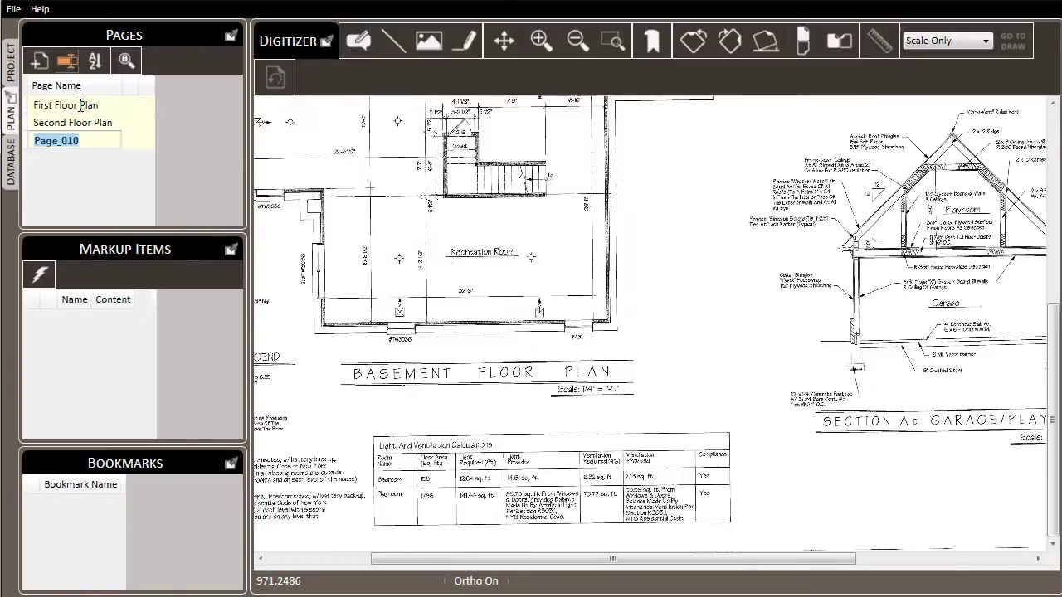
Rename Page_010 as Basement Floor Plan and display the Second Floor Plan page
type("Basement ")
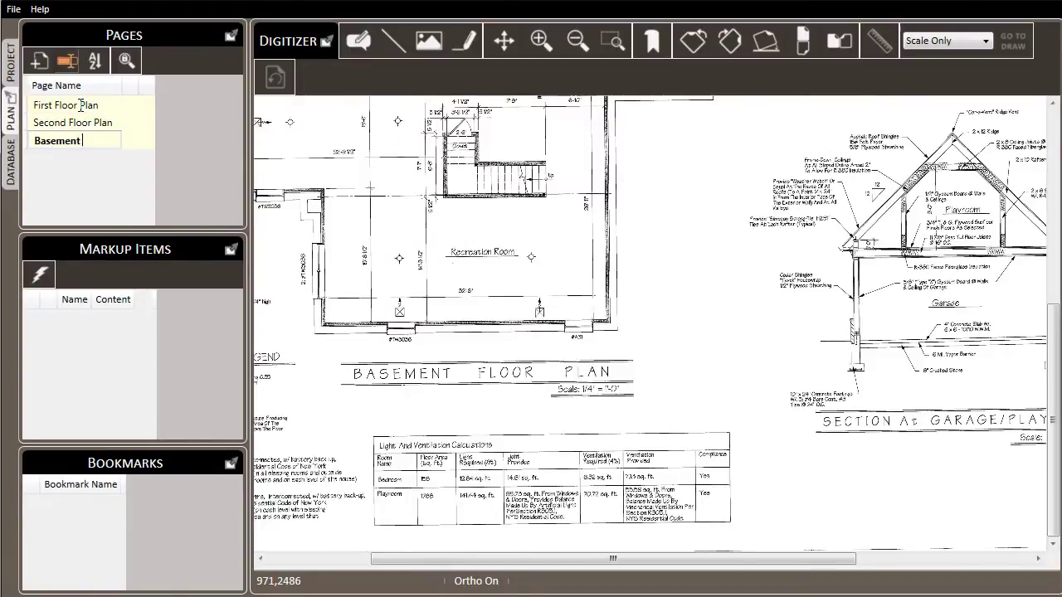
type("Floor Plan")
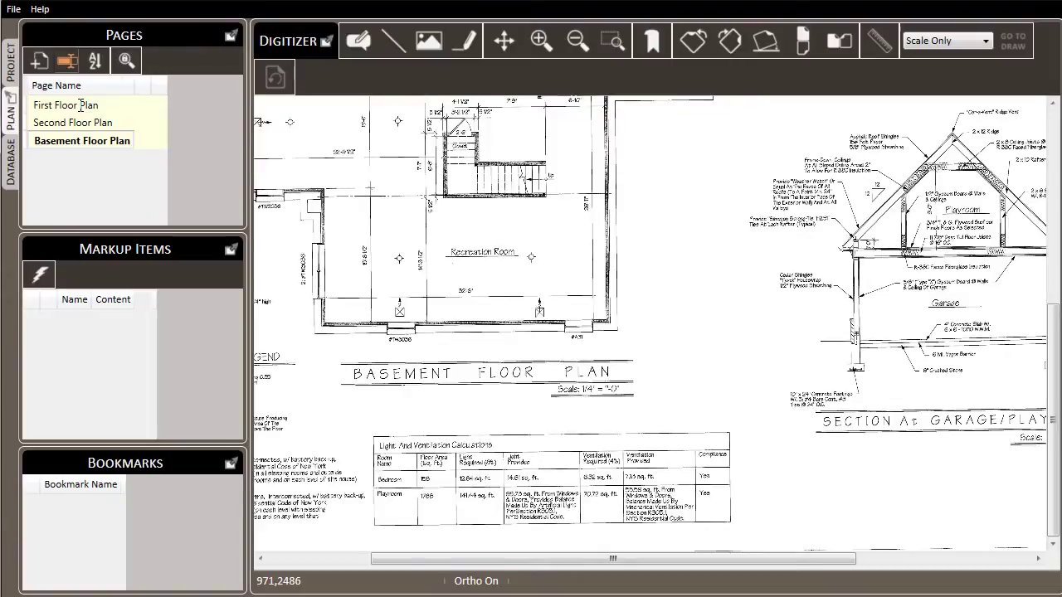
key("Return")
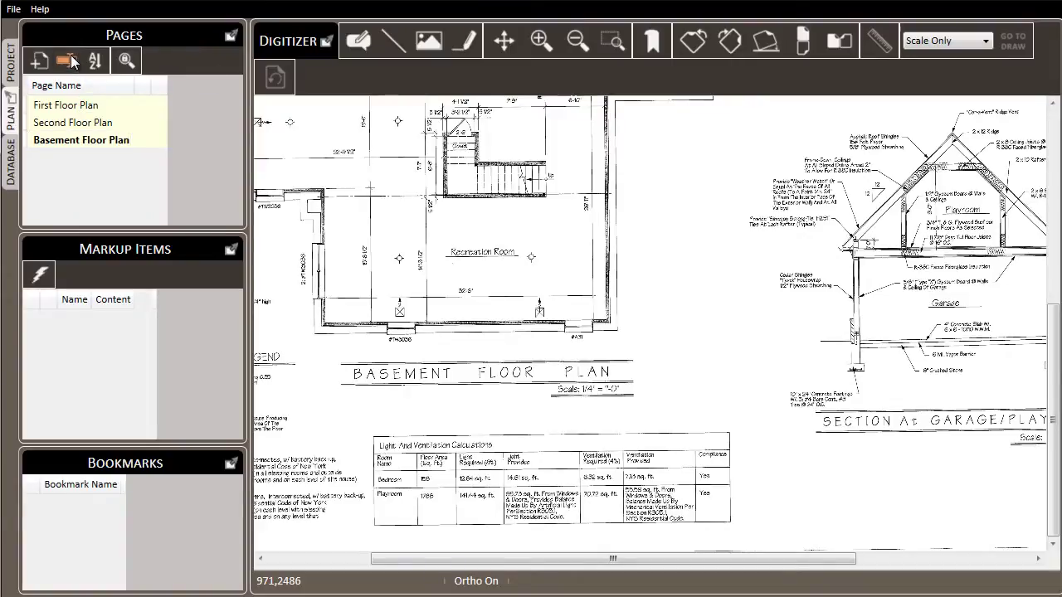
left_click(91, 126)
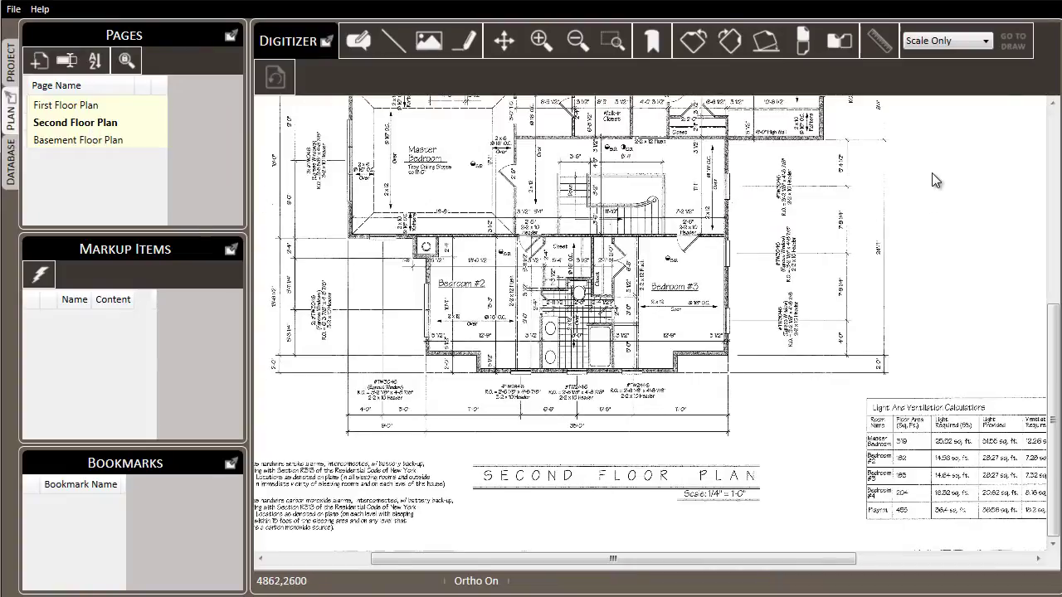
Draw a scale line along the Playroom's vertical 23'-0" dimension on the Second Floor Plan and set its length to 23
left_click(881, 43)
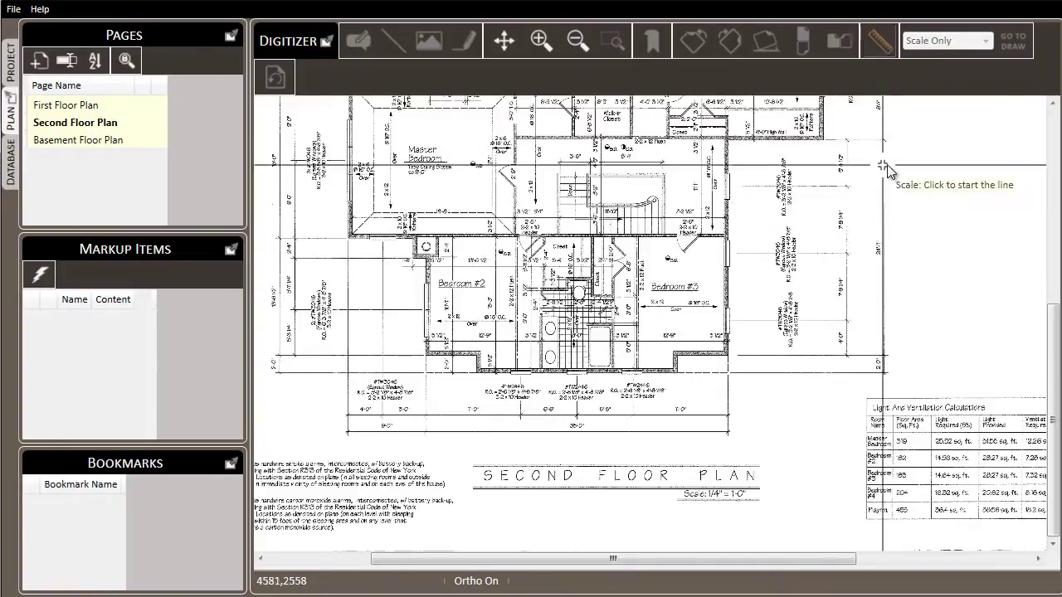
scroll(672, 402, "down", 2)
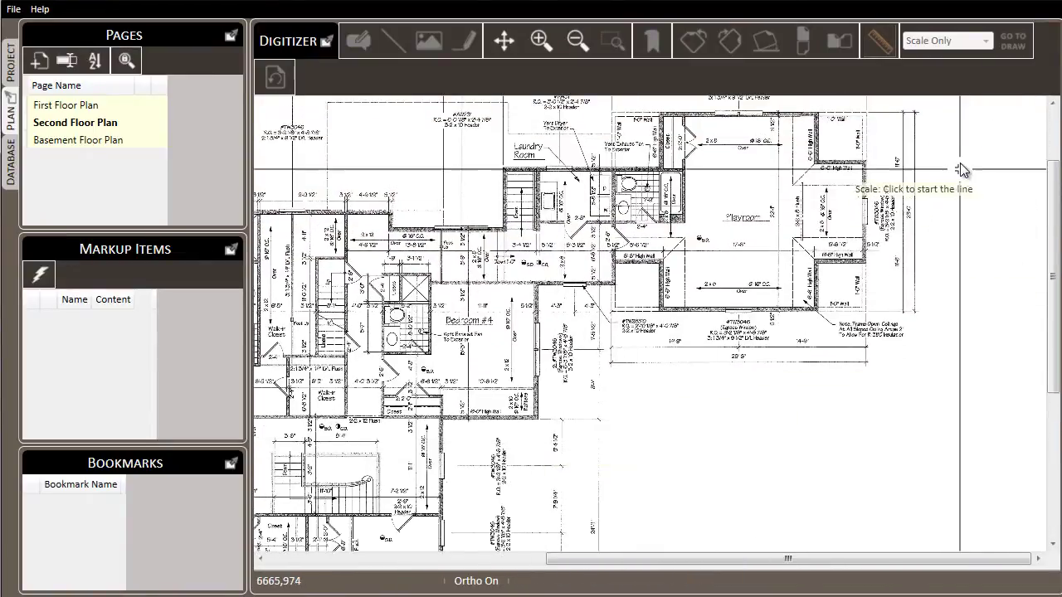
scroll(971, 182, "up", 5)
scroll(829, 342, "up", 2)
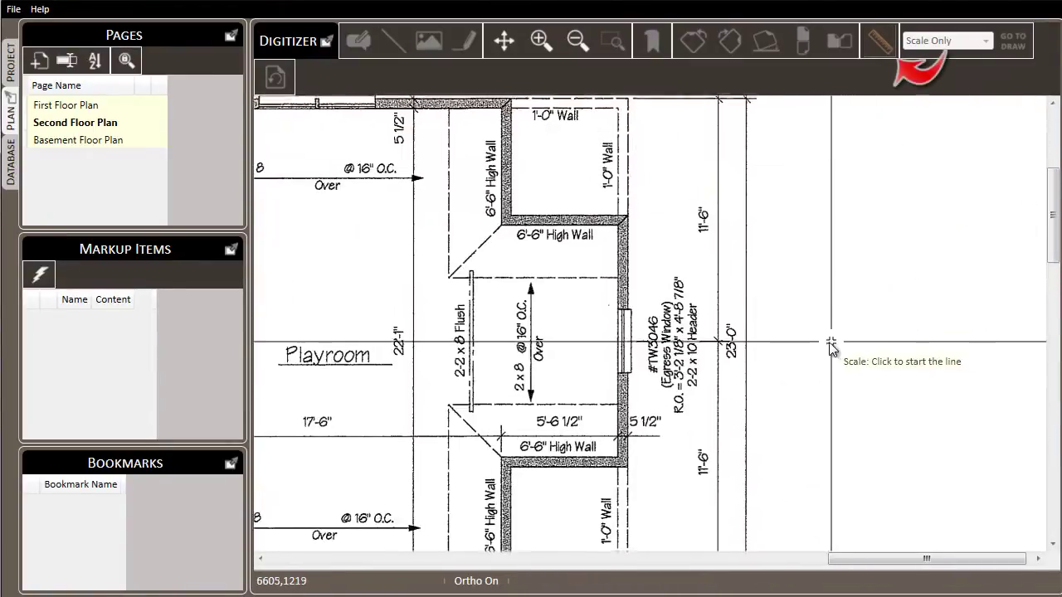
scroll(714, 166, "down", 2)
scroll(711, 162, "up", 3)
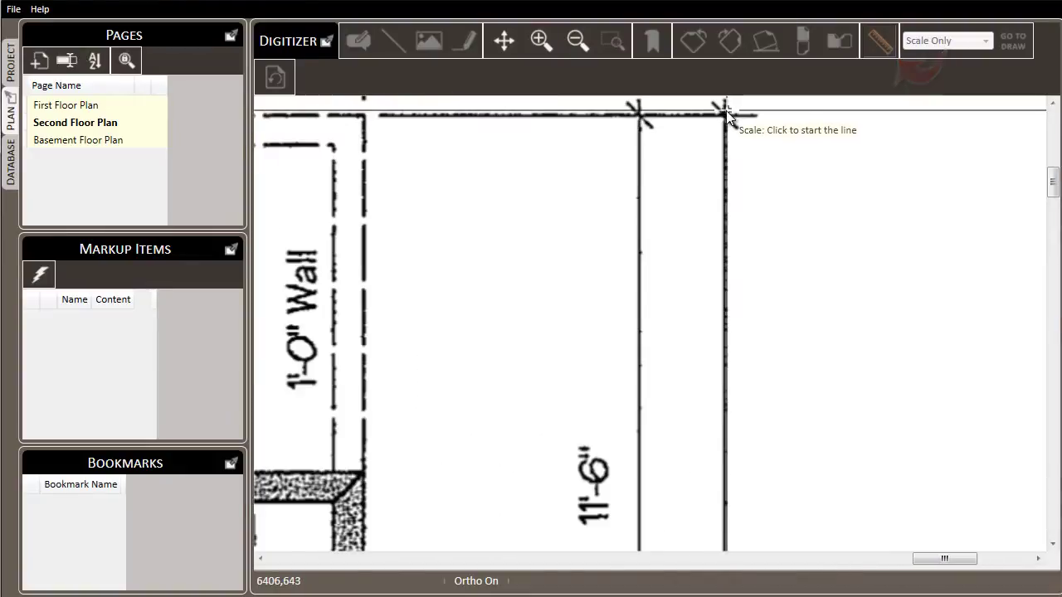
left_click(725, 118)
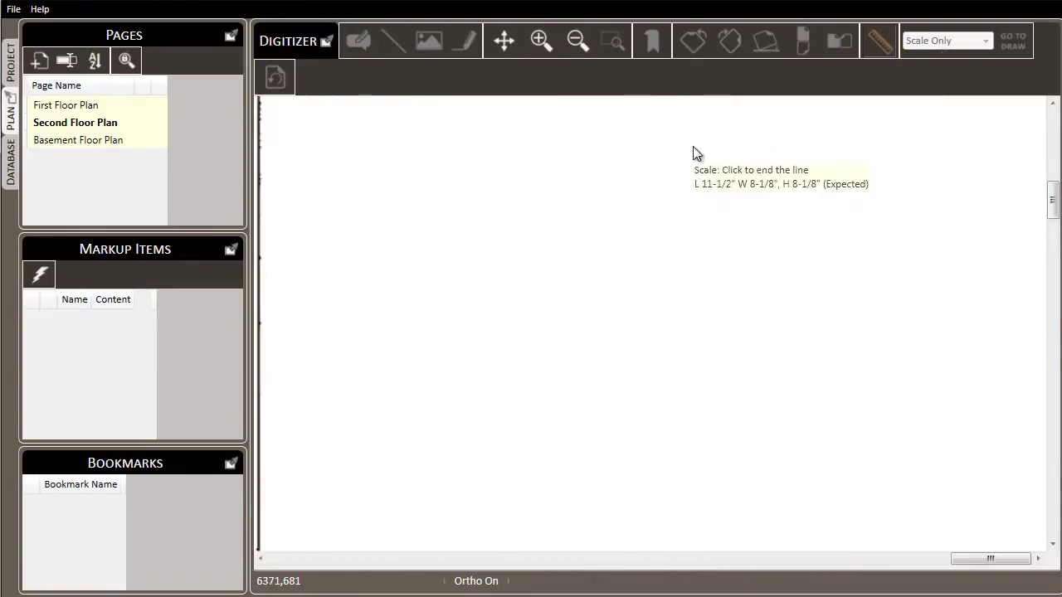
scroll(753, 343, "down", 2)
scroll(622, 249, "down", 3)
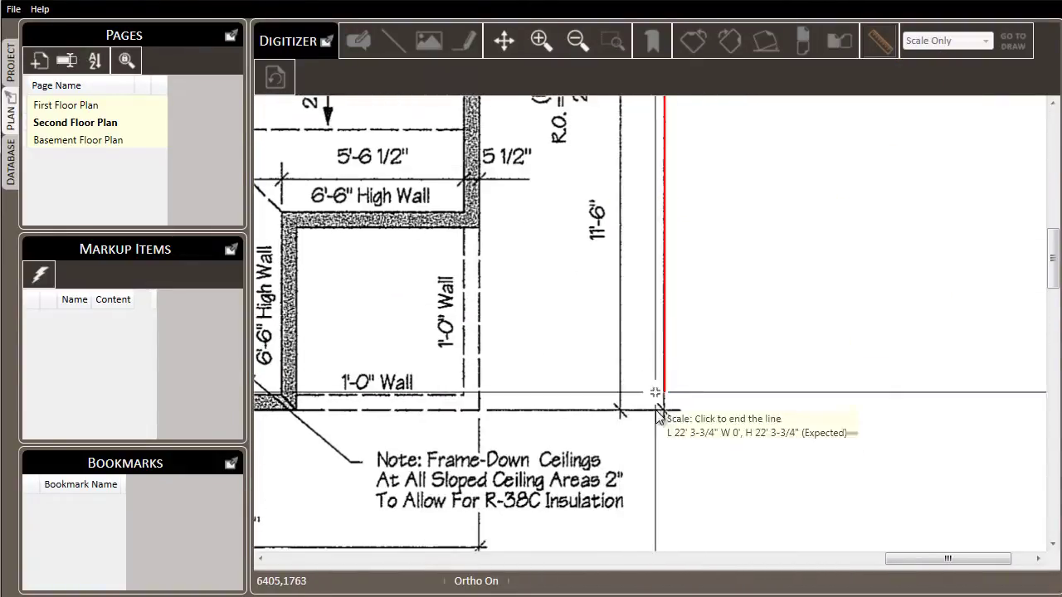
scroll(655, 407, "up", 4)
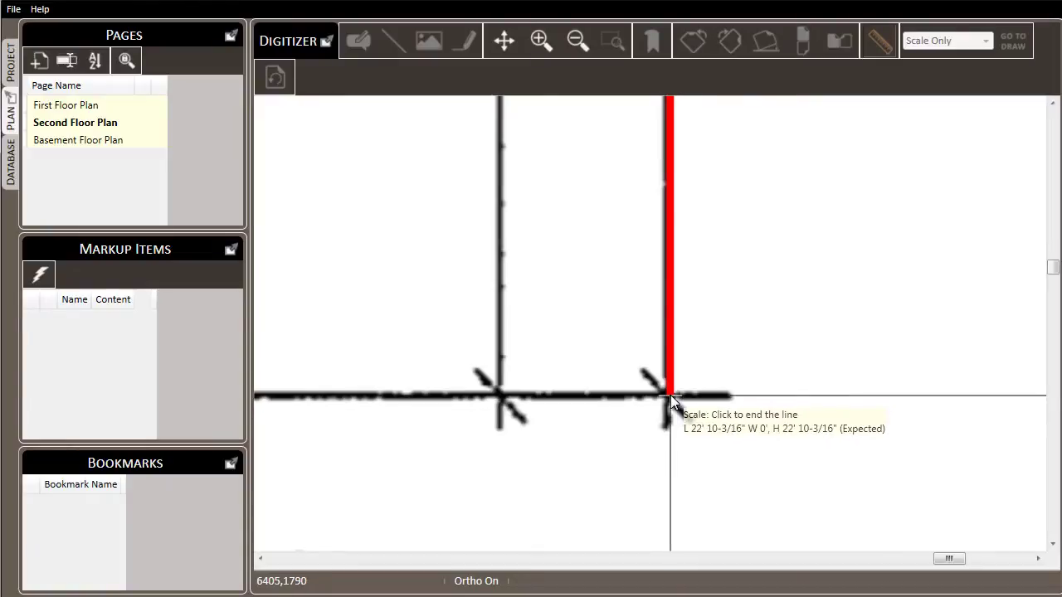
left_click(670, 395)
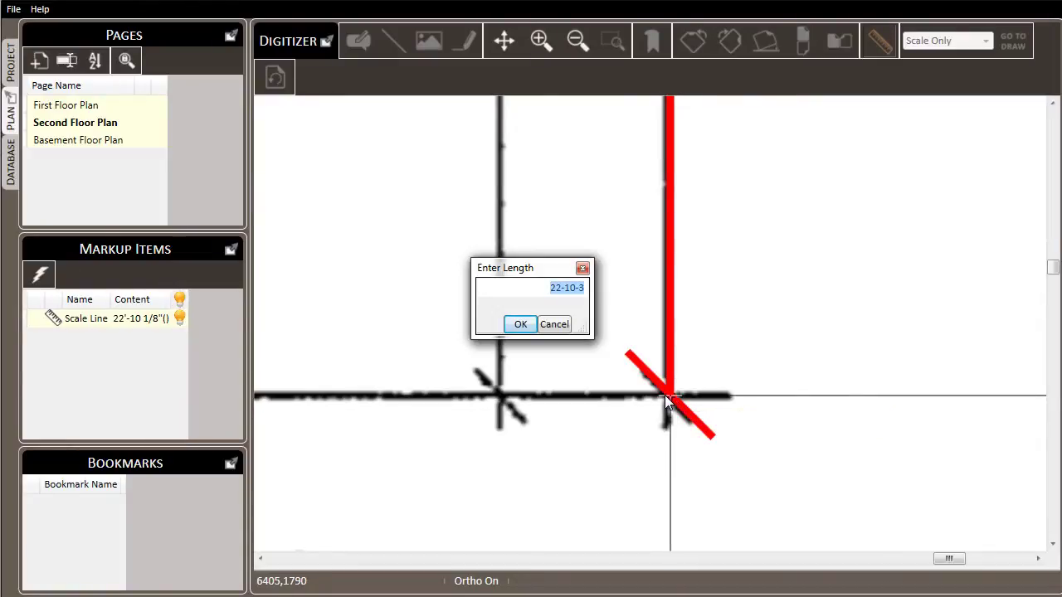
type("23")
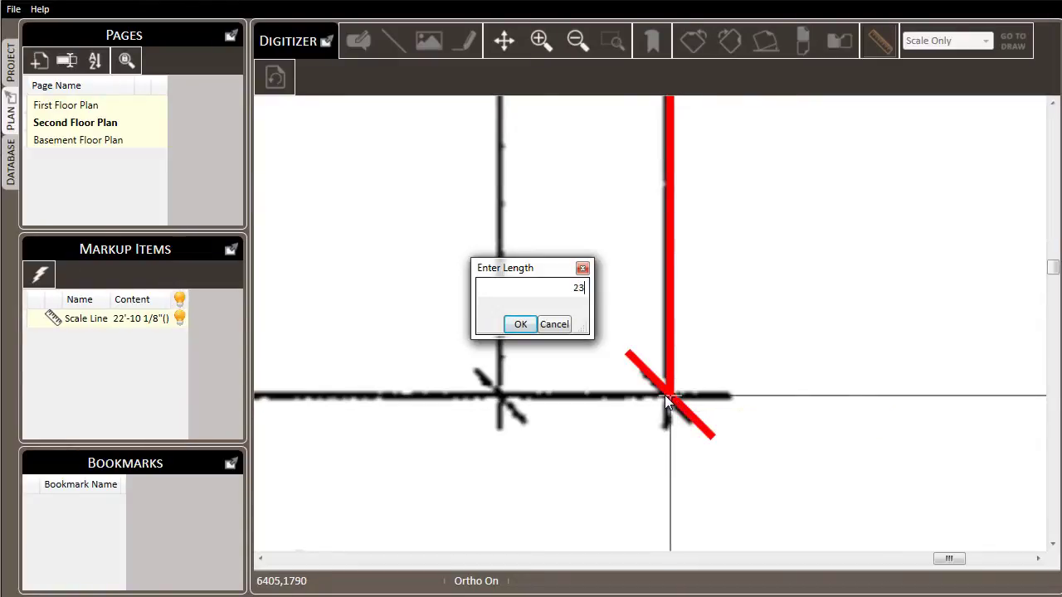
left_click(522, 329)
Draw a second scale line along the horizontal 29'-6" dimension below the Playroom, set its length to 29-6, and end scaling
scroll(647, 241, "down", 3)
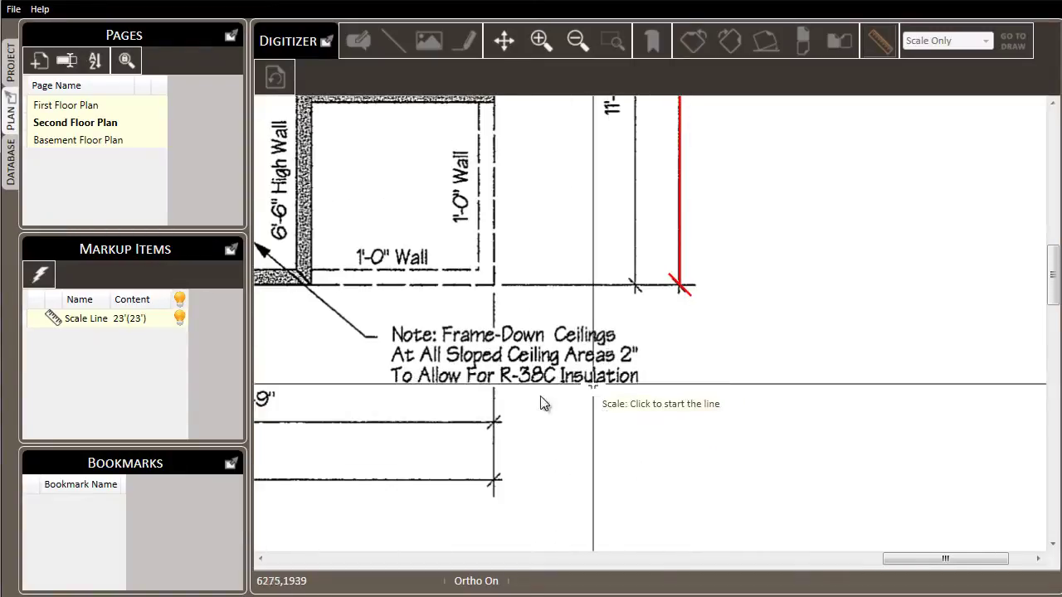
left_click_drag(511, 421, 749, 368)
scroll(763, 381, "up", 5)
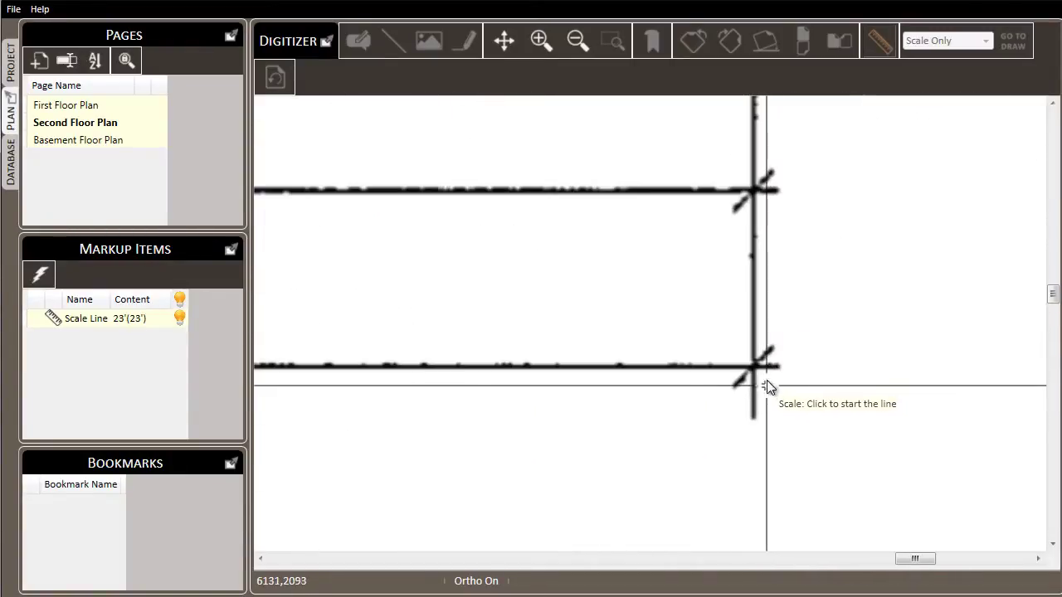
left_click(754, 367)
scroll(554, 403, "down", 3)
scroll(448, 415, "up", 4)
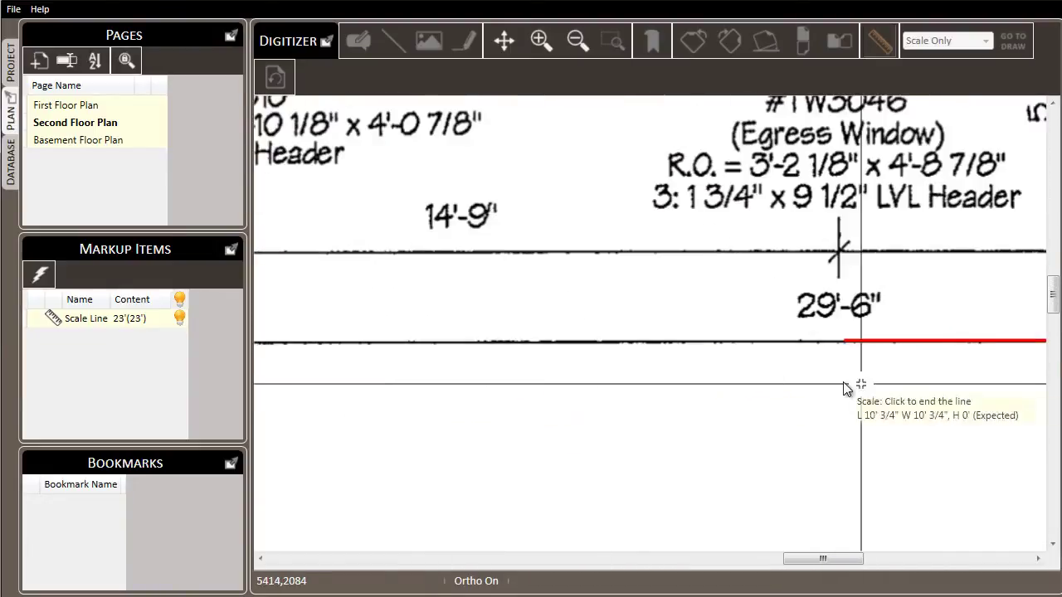
scroll(426, 360, "left", 3)
scroll(583, 351, "up", 2)
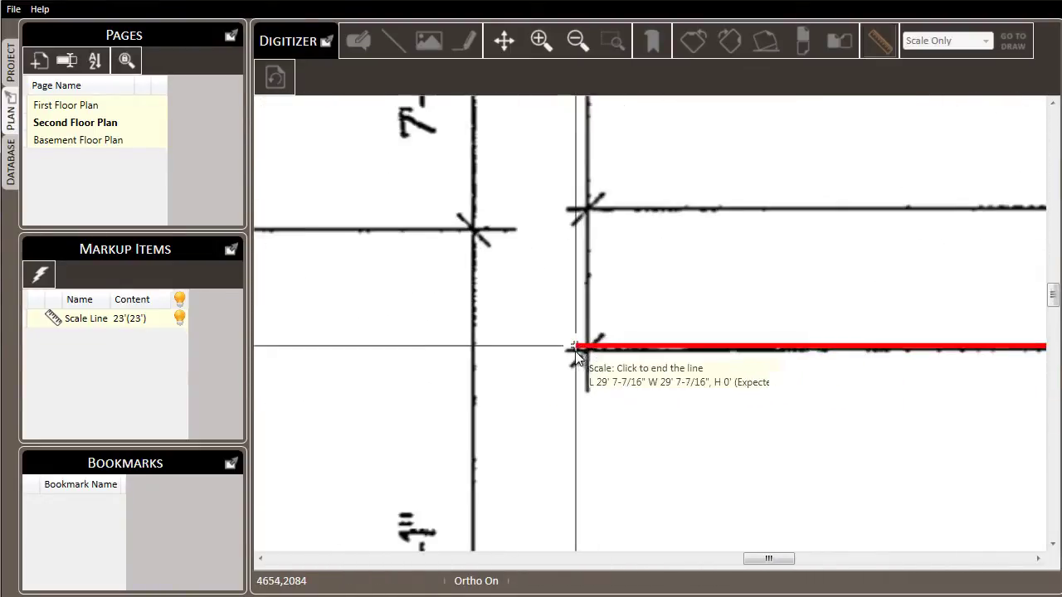
scroll(578, 352, "up", 1)
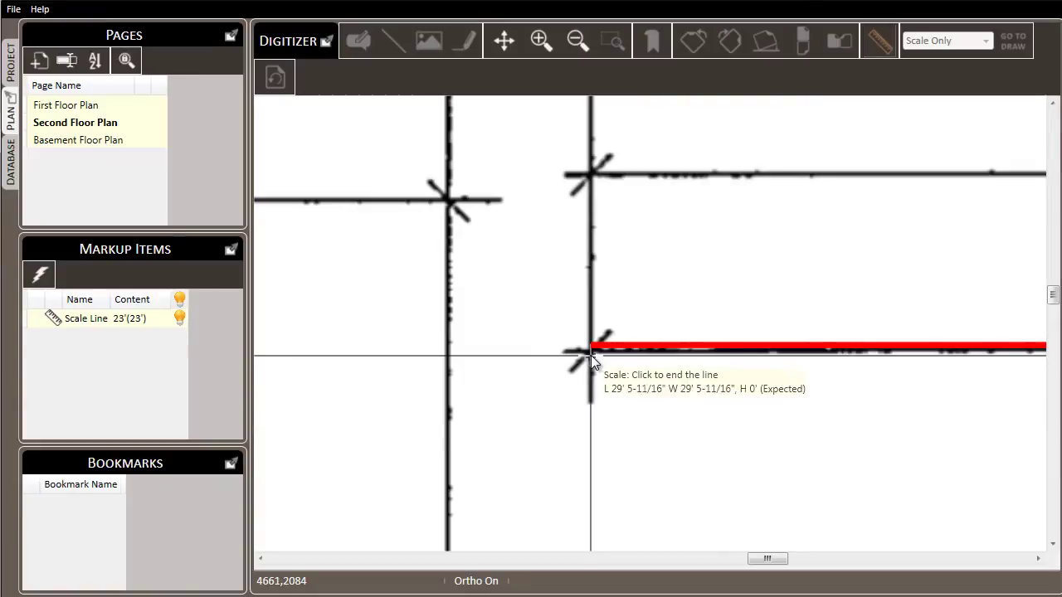
left_click(591, 355)
type("29-6")
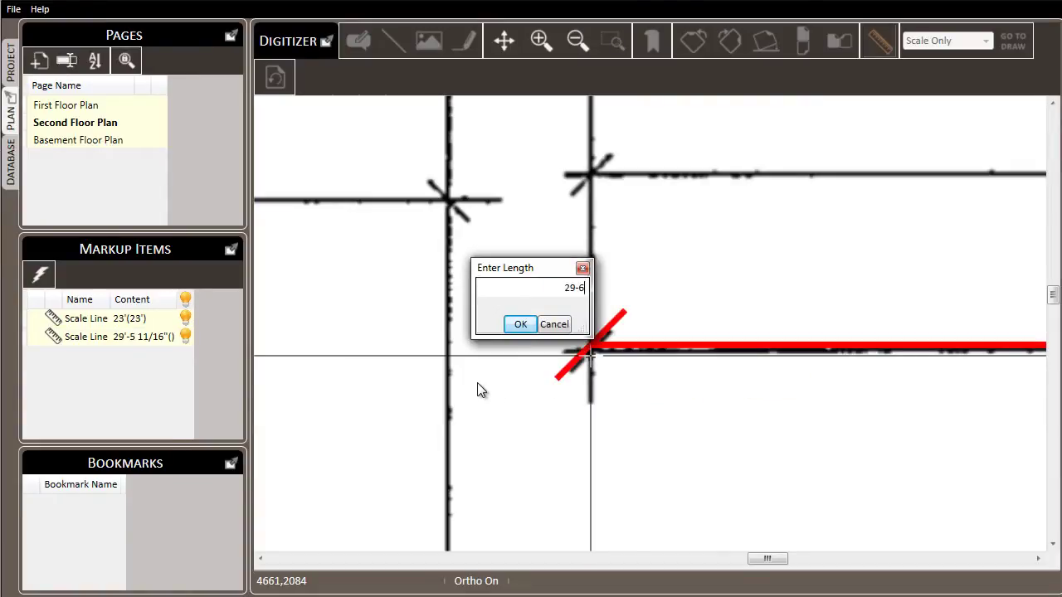
key("Return")
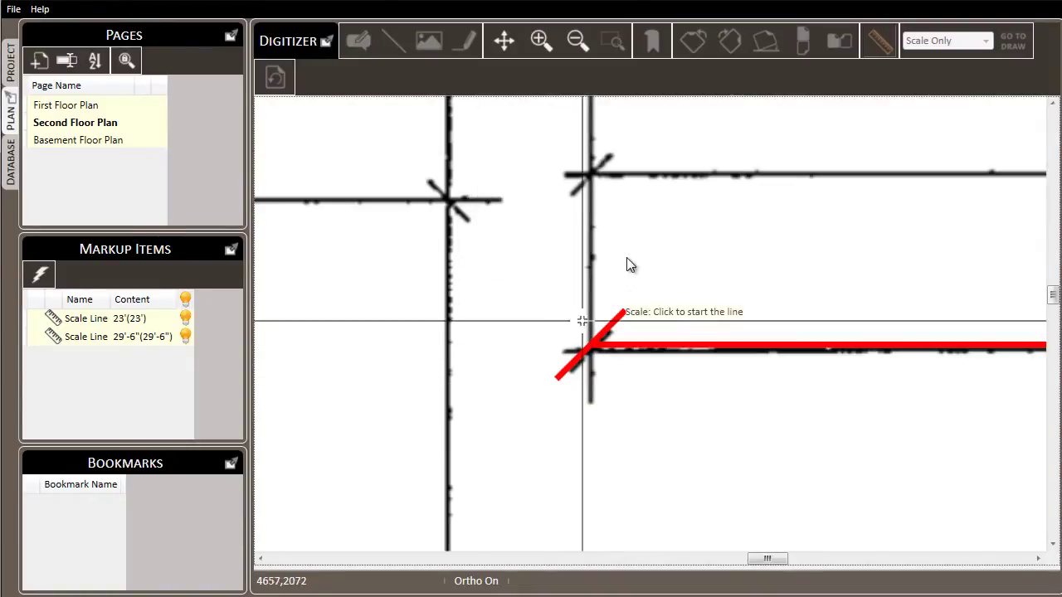
left_click(877, 42)
Complete the plan preparation for the Second Floor Plan and go to drawing in the digitizer
scroll(793, 232, "down", 5)
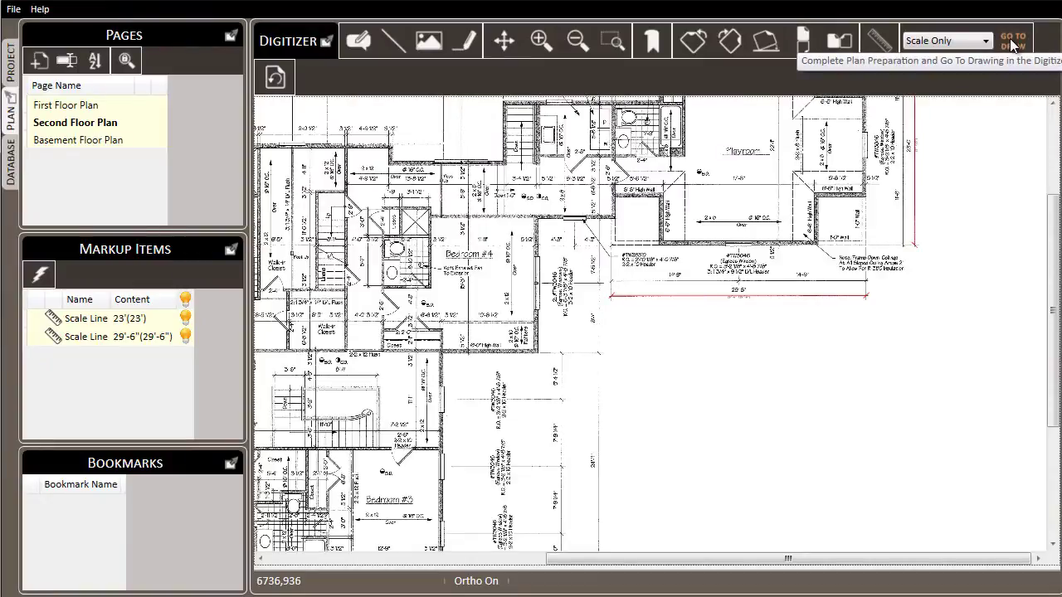
left_click(802, 39)
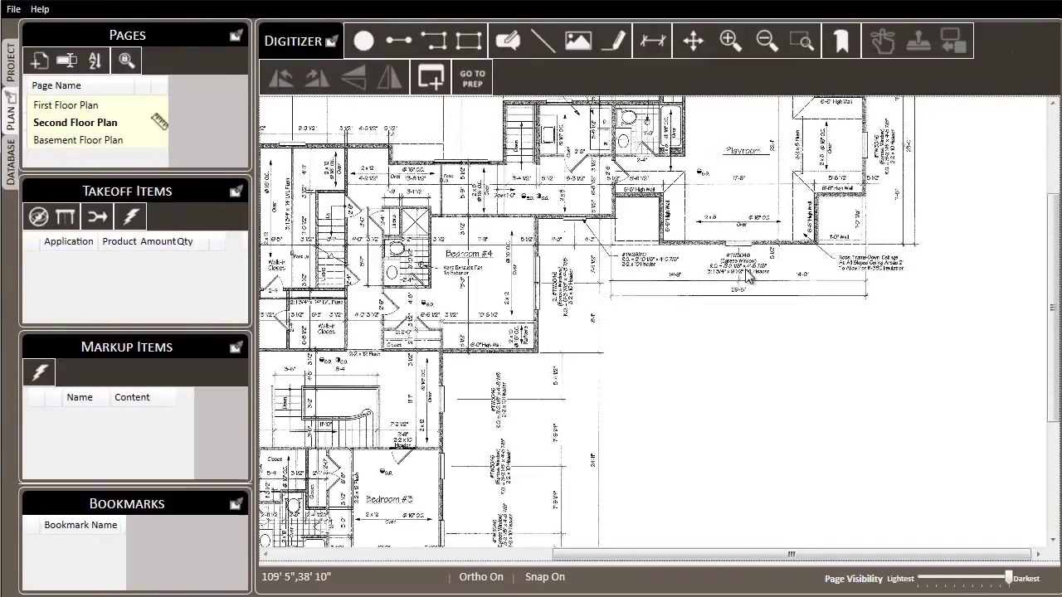
left_click_drag(629, 276, 825, 311)
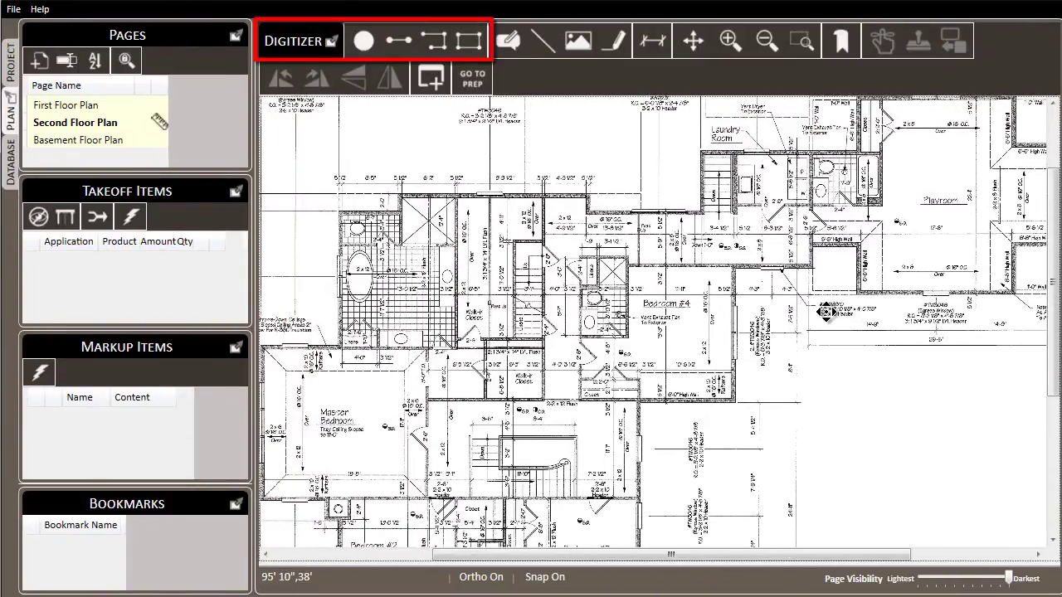
Display the Basement Floor Plan page and check the lines around the Bedroom for skew
left_click(92, 139)
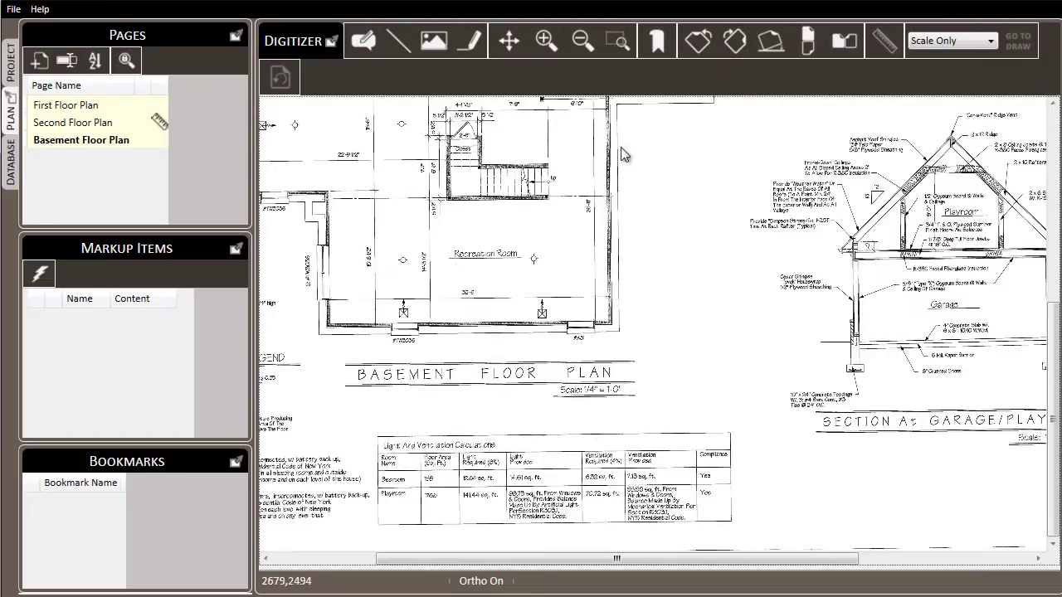
left_click_drag(628, 154, 734, 342)
scroll(815, 139, "up", 3)
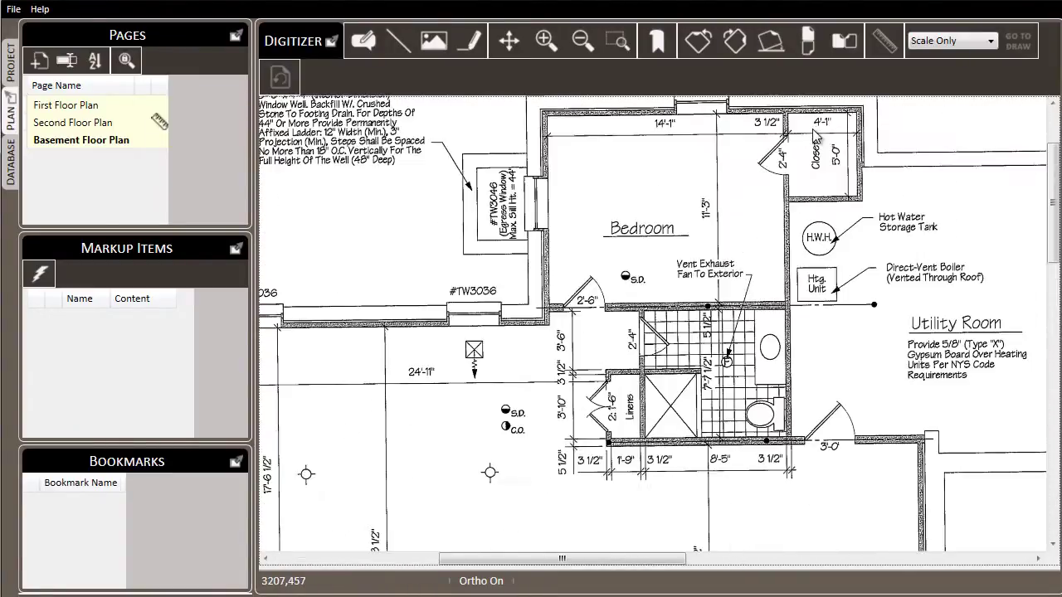
scroll(752, 141, "up", 1)
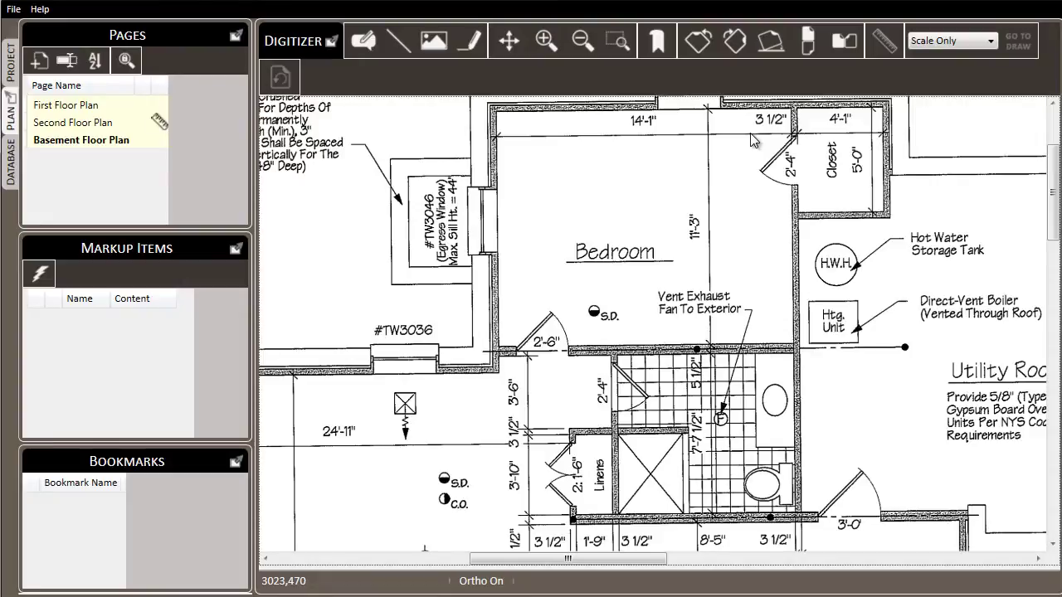
Straighten the Basement Floor Plan page with a line along the upper outer wall of the Unexcavated area
left_click(771, 47)
scroll(497, 299, "down", 5)
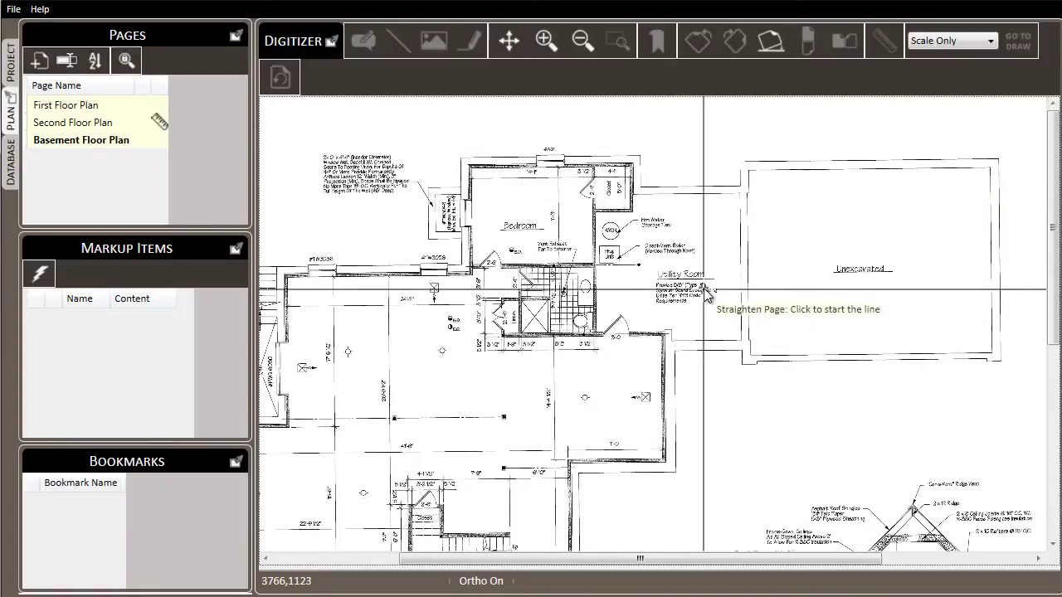
scroll(809, 199, "up", 2)
scroll(669, 170, "down", 2)
scroll(669, 170, "up", 5)
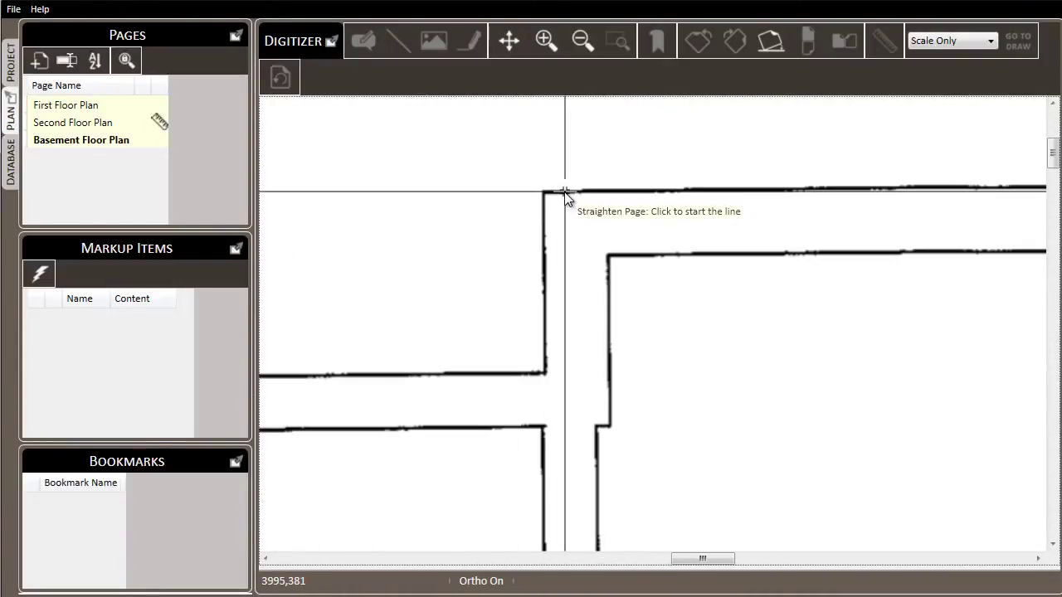
left_click(564, 193)
scroll(652, 230, "down", 5)
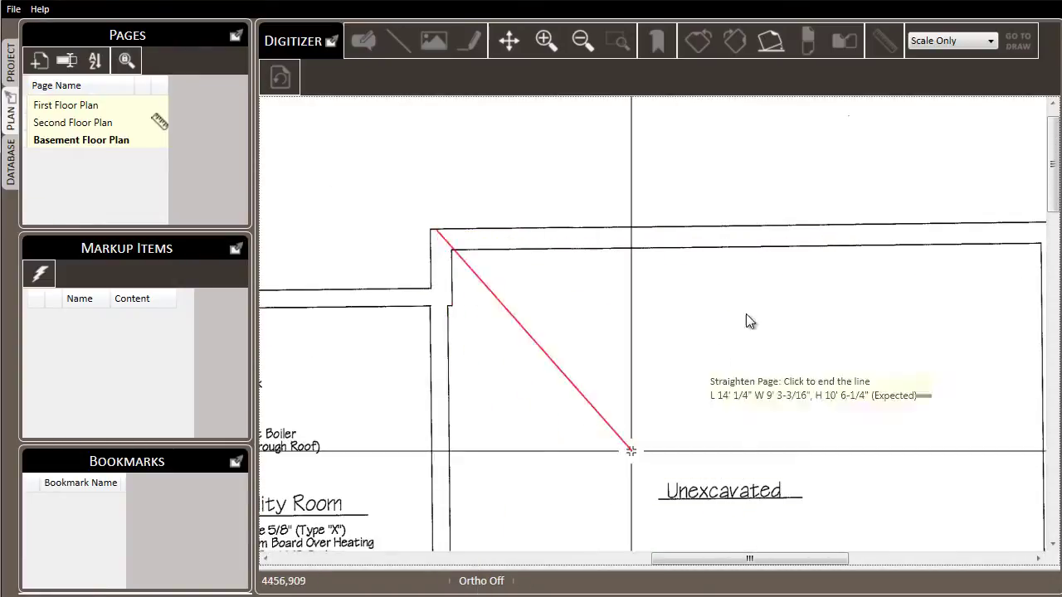
scroll(443, 403, "up", 5)
scroll(788, 255, "down", 2)
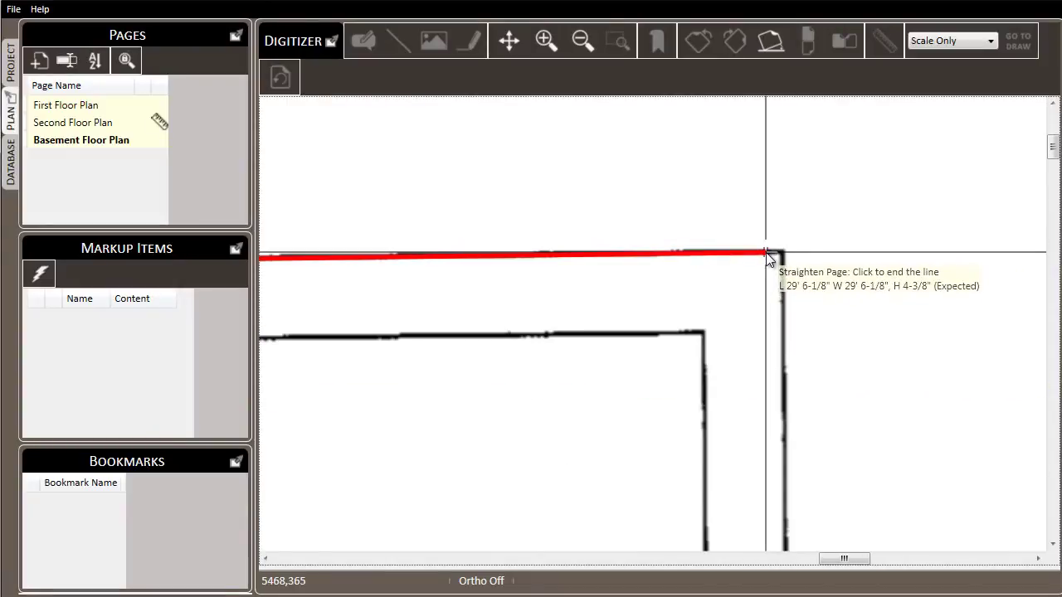
left_click(765, 252)
scroll(474, 396, "down", 5)
scroll(741, 306, "up", 3)
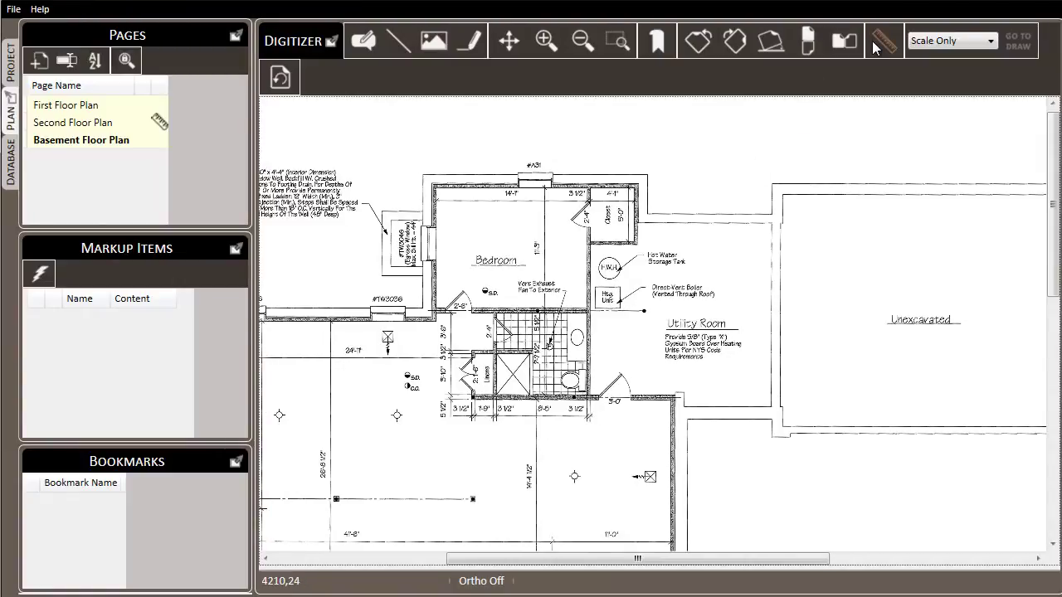
Start a scale line on the Basement Floor Plan at the left end of the horizontal 41'-6" dimension
left_click(885, 42)
scroll(782, 217, "down", 4)
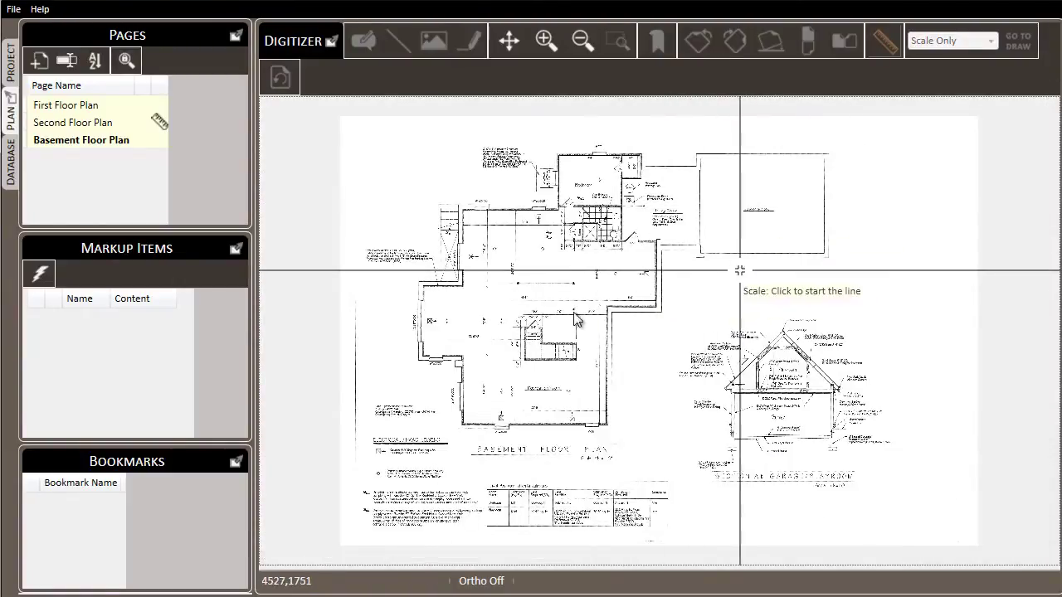
scroll(440, 340, "up", 4)
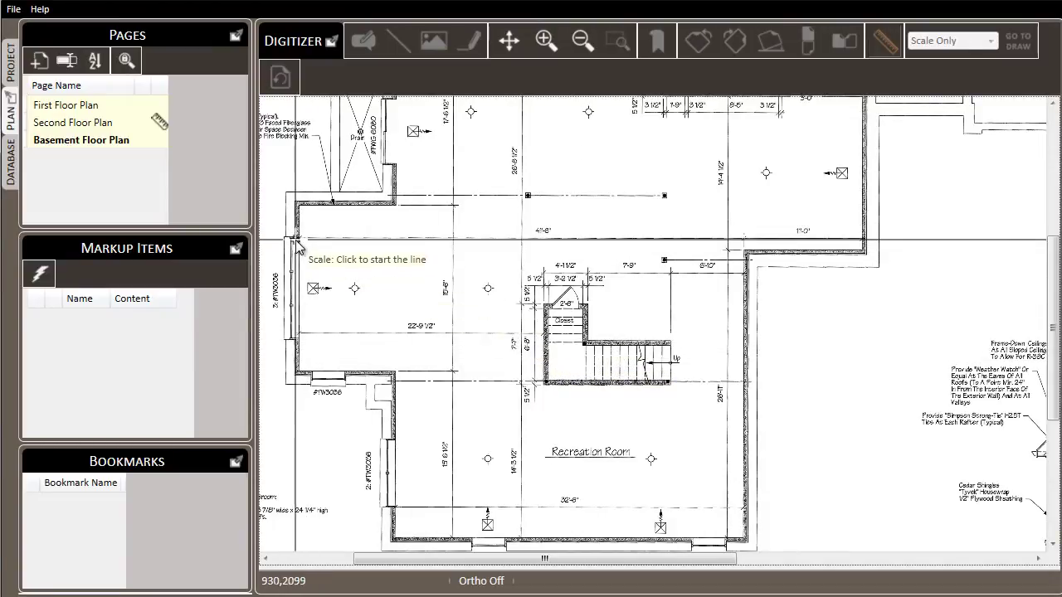
scroll(303, 241, "up", 5)
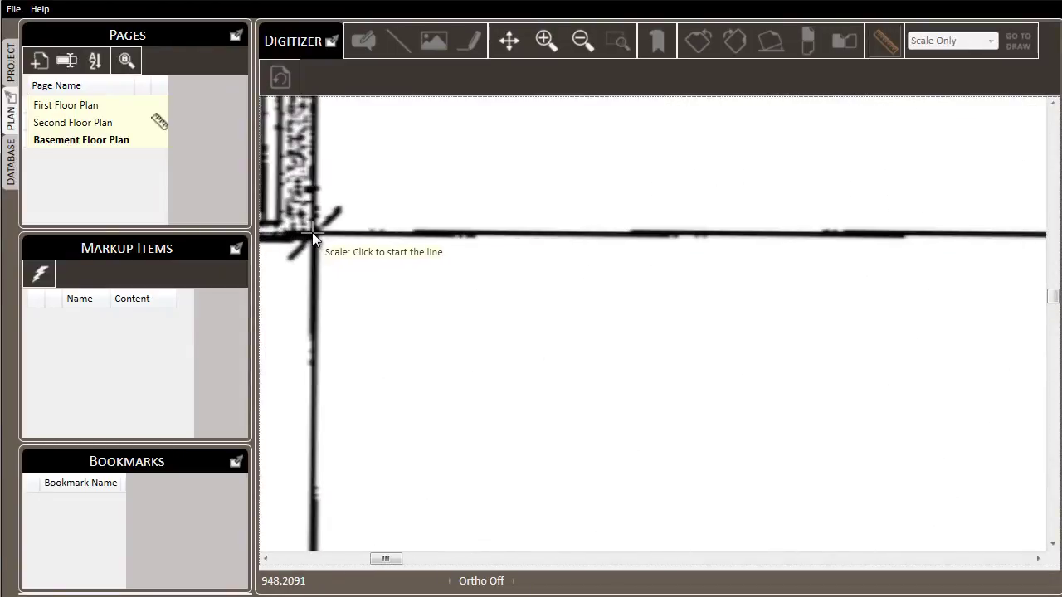
left_click(312, 234)
With Ortho on, end the scale line at the right tick of the 41'-6" dimension and set its length to 41-6
scroll(298, 237, "down", 3)
scroll(423, 300, "up", 2)
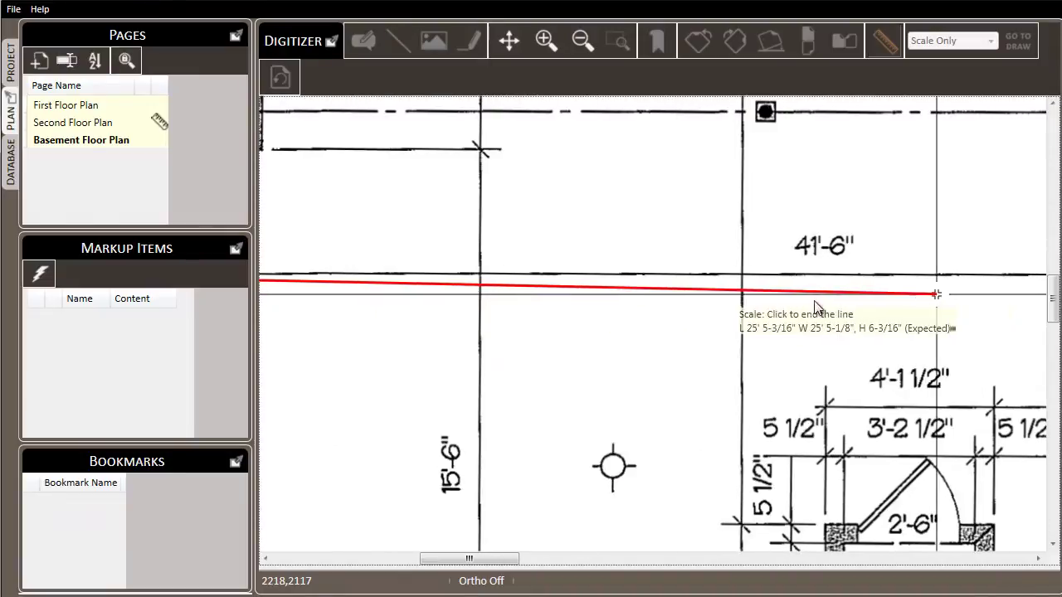
scroll(754, 296, "right", 5)
scroll(509, 308, "right", 4)
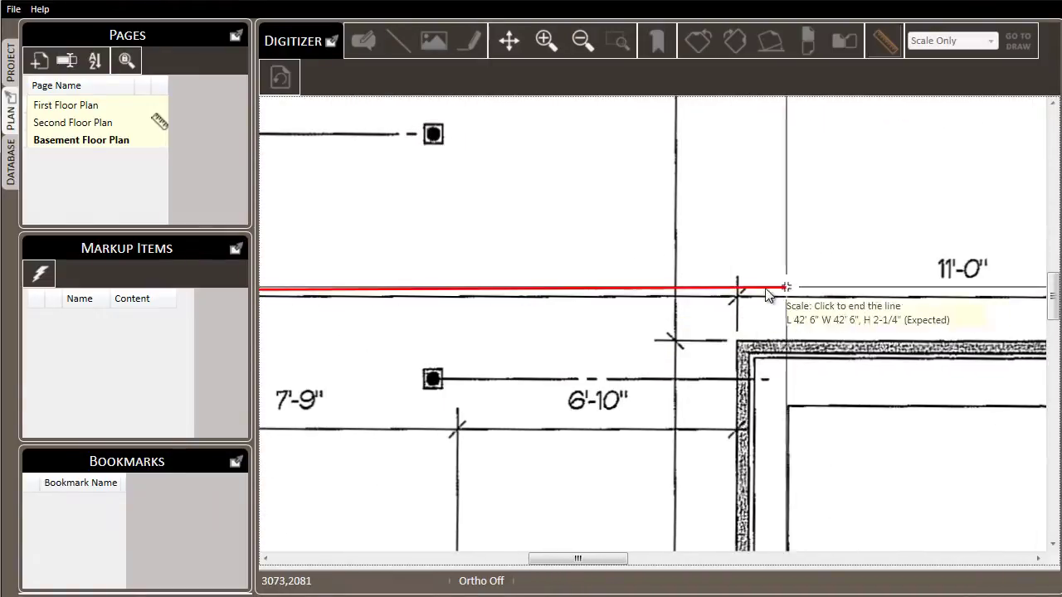
scroll(756, 303, "down", 3)
scroll(757, 315, "up", 1)
scroll(757, 315, "up", 1)
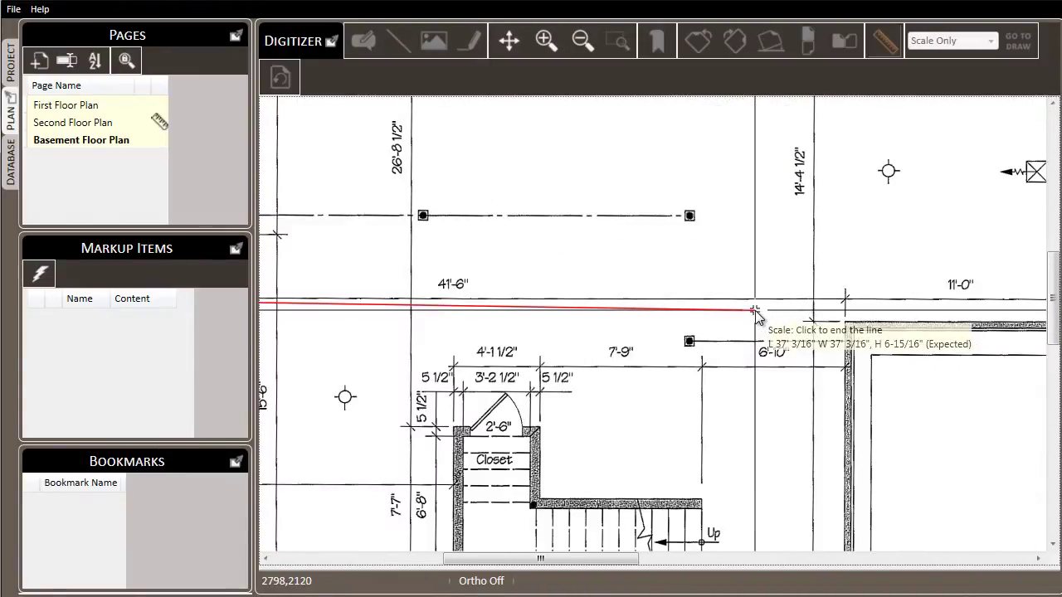
left_click(477, 581)
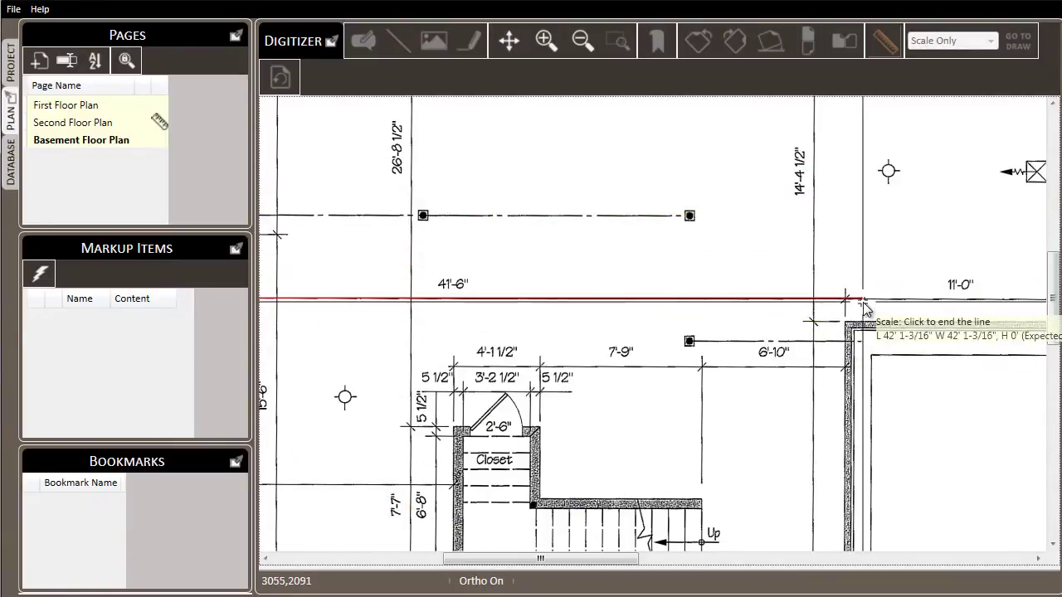
scroll(864, 308, "up", 3)
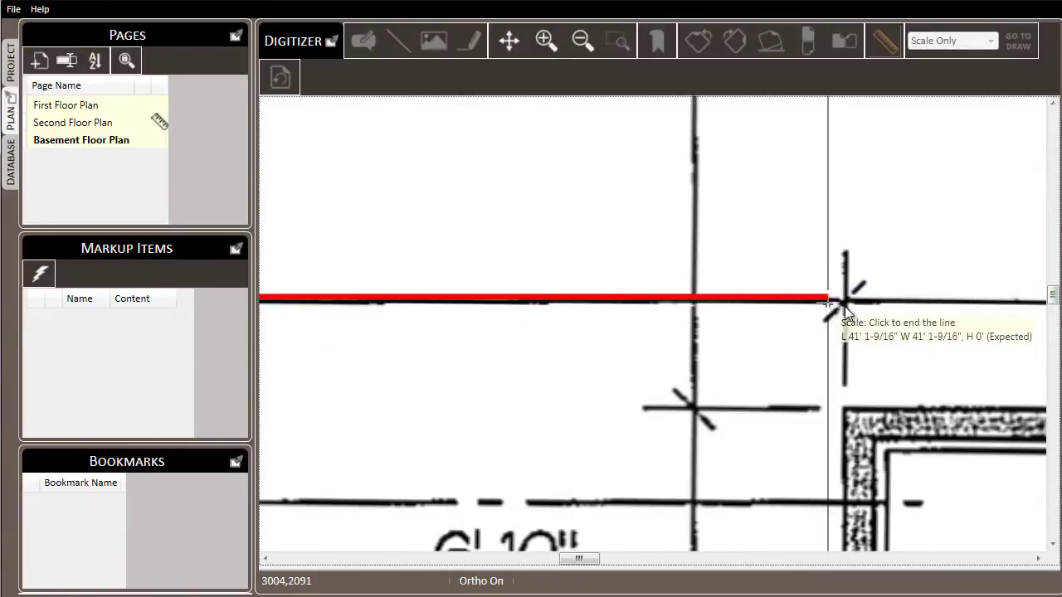
left_click(845, 302)
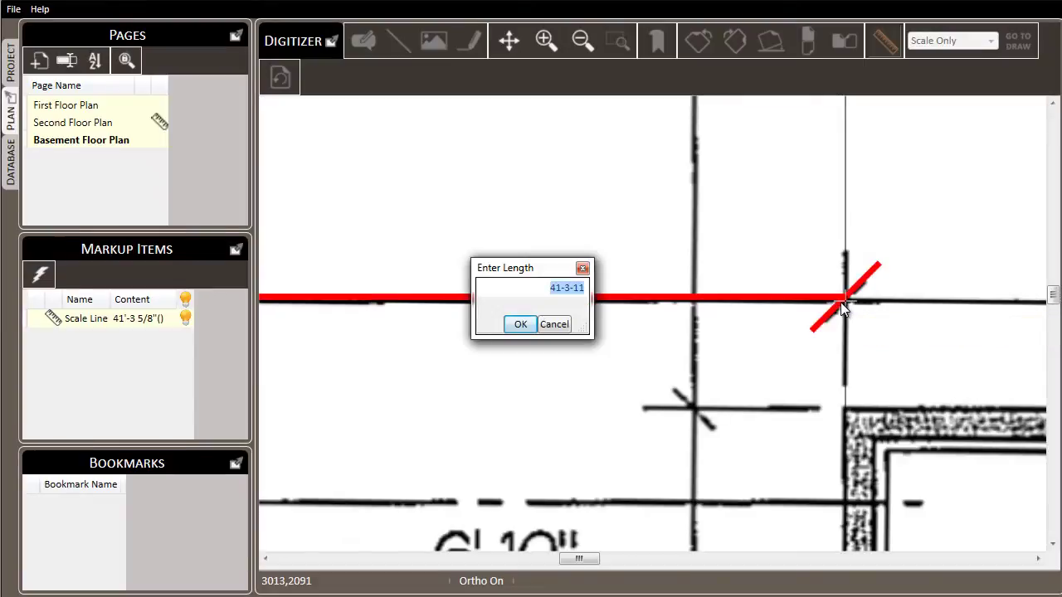
type("41-6")
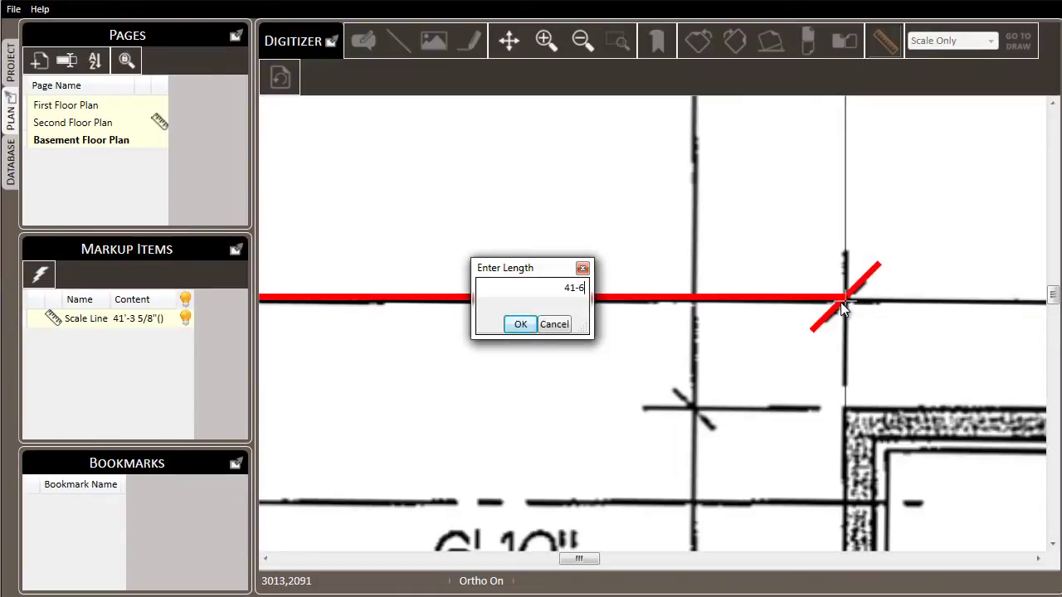
left_click(522, 325)
Start a second scale line at the upper tick of the vertical 26'-11" dimension beside the Recreation Room
scroll(506, 388, "down", 5)
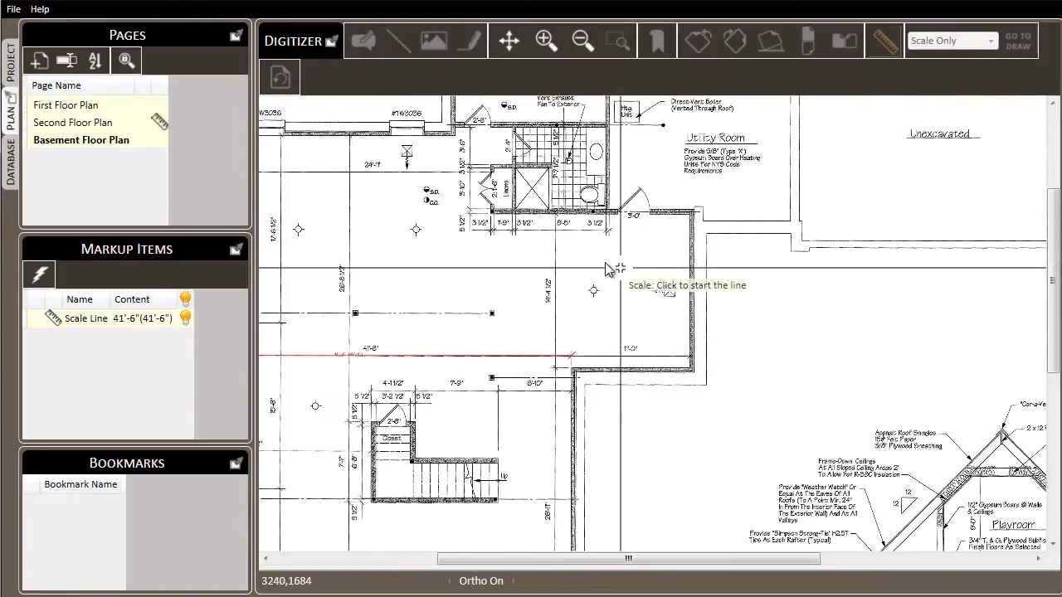
scroll(569, 343, "down", 3)
scroll(585, 415, "up", 5)
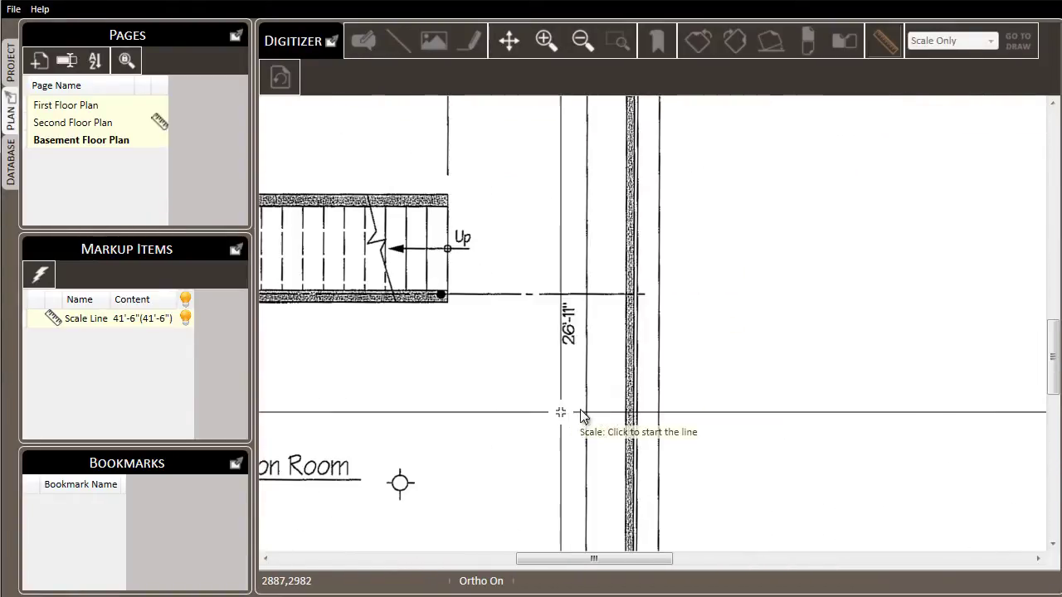
scroll(700, 348, "up", 3)
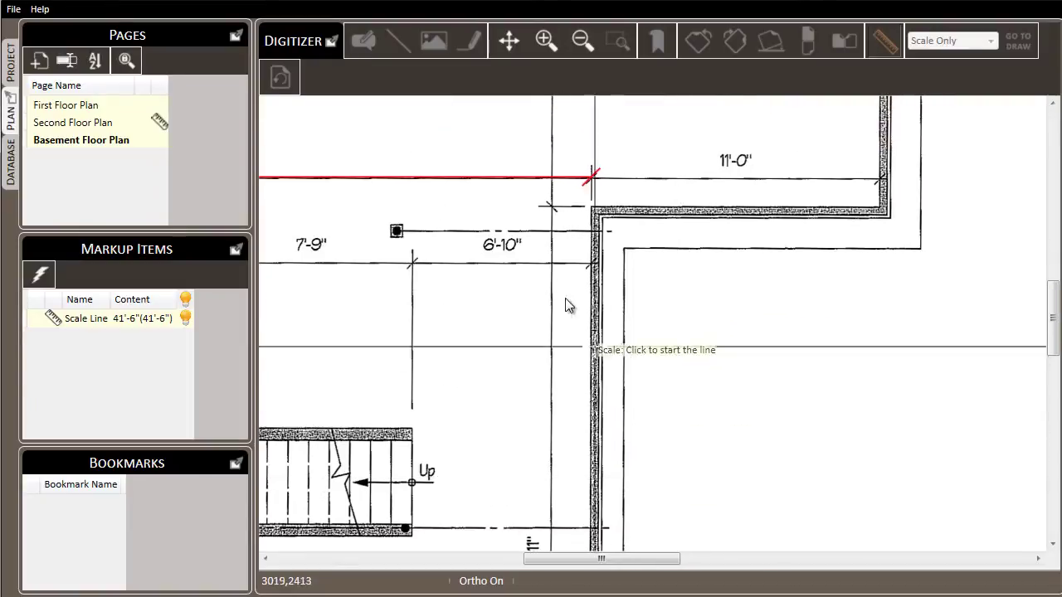
scroll(541, 212, "up", 4)
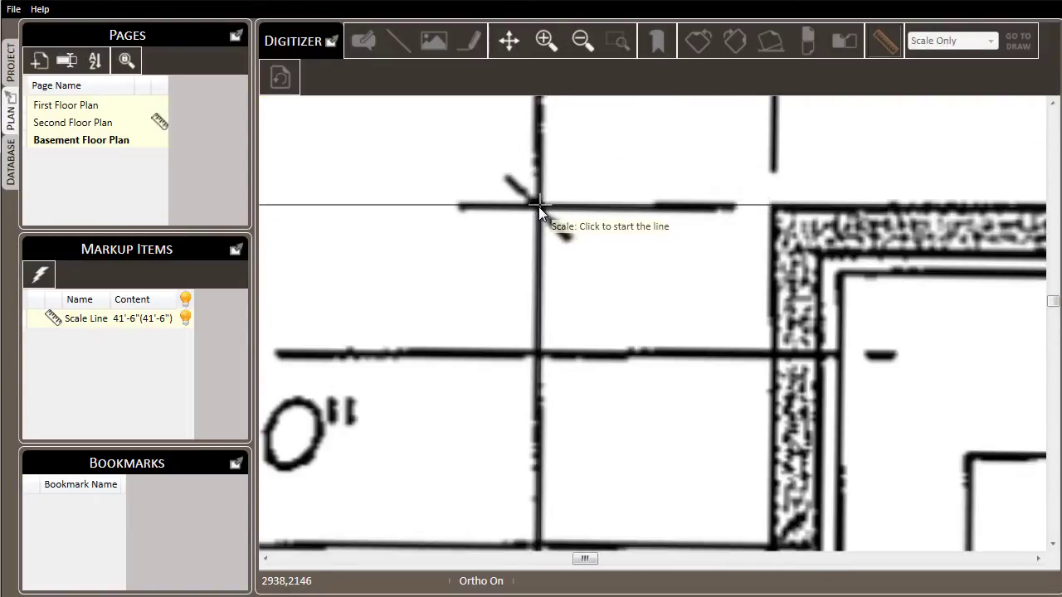
left_click(538, 204)
End the vertical scale line at the lower tick of the 26'-11" dimension, set its length to 26-11, and end scaling
scroll(539, 204, "down", 3)
scroll(569, 398, "down", 5)
scroll(550, 229, "up", 3)
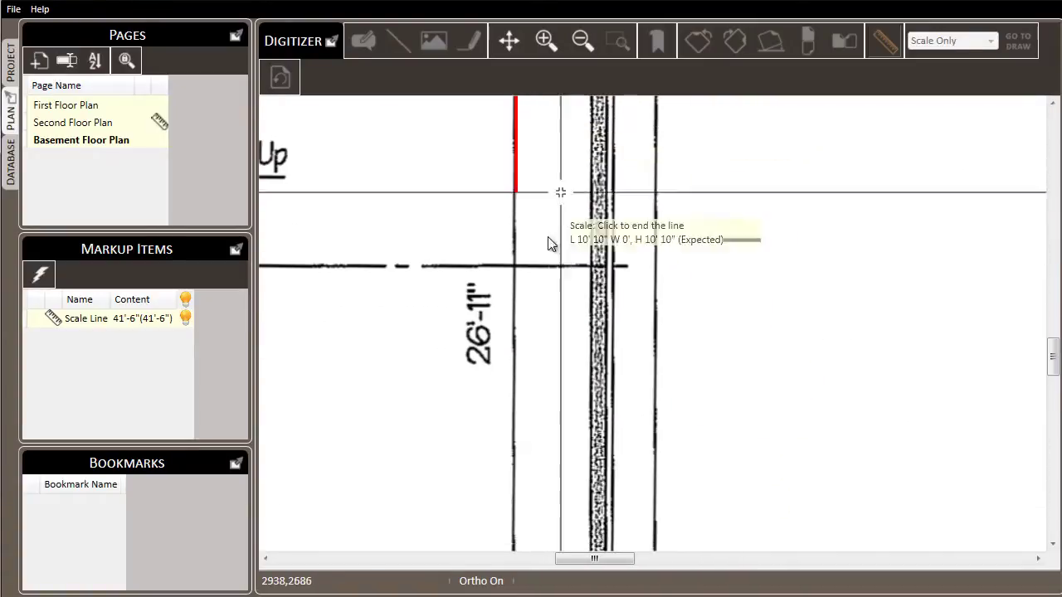
scroll(555, 398, "down", 5)
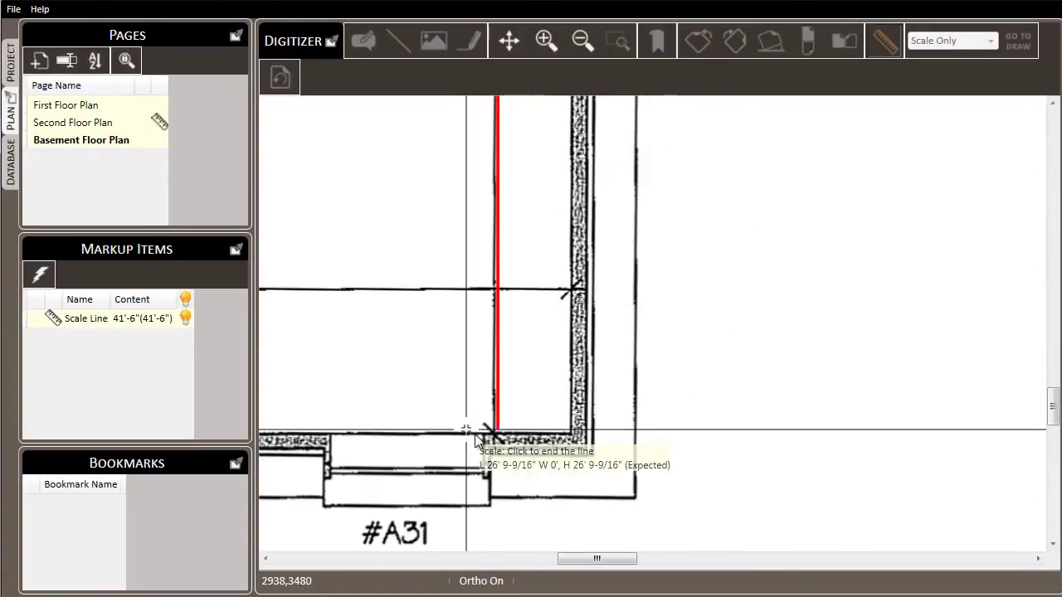
scroll(477, 440, "up", 3)
left_click(496, 443)
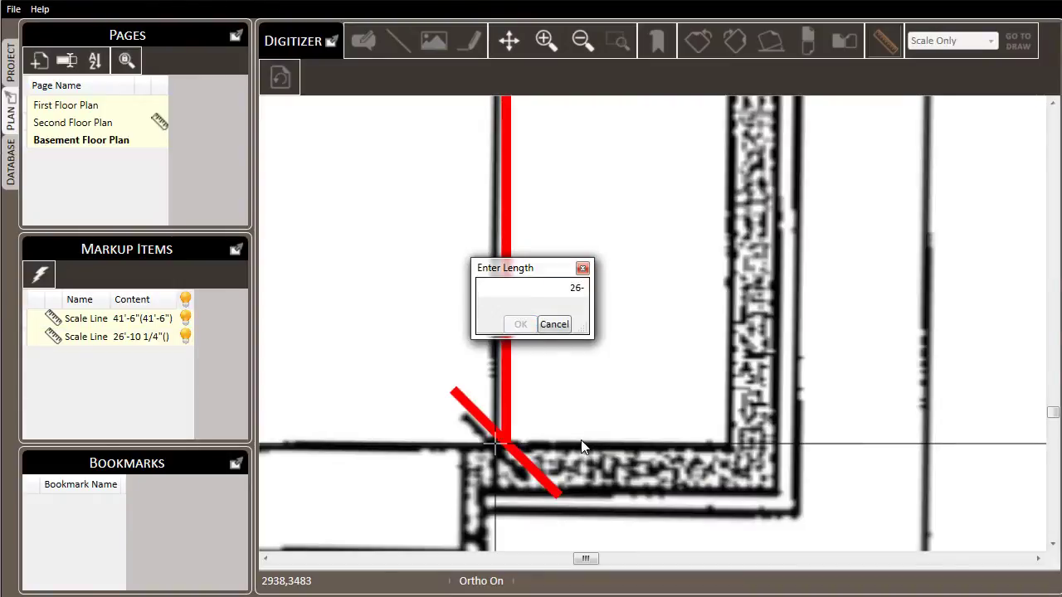
type("26-11")
key("Return")
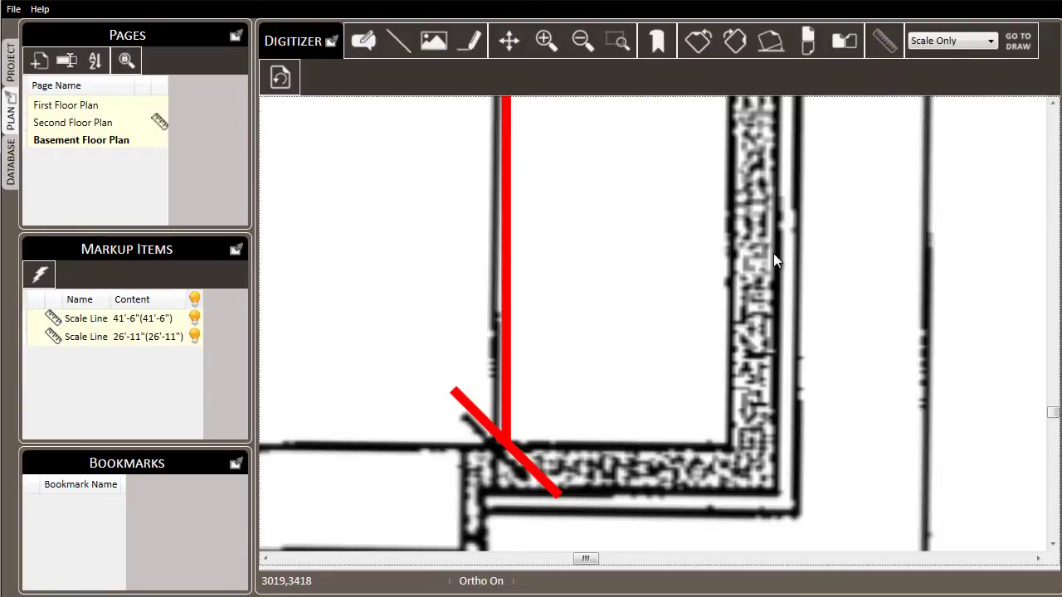
Complete the plan preparation for the Basement Floor Plan and go to drawing in the digitizer
scroll(775, 258, "down", 5)
left_click_drag(851, 247, 822, 404)
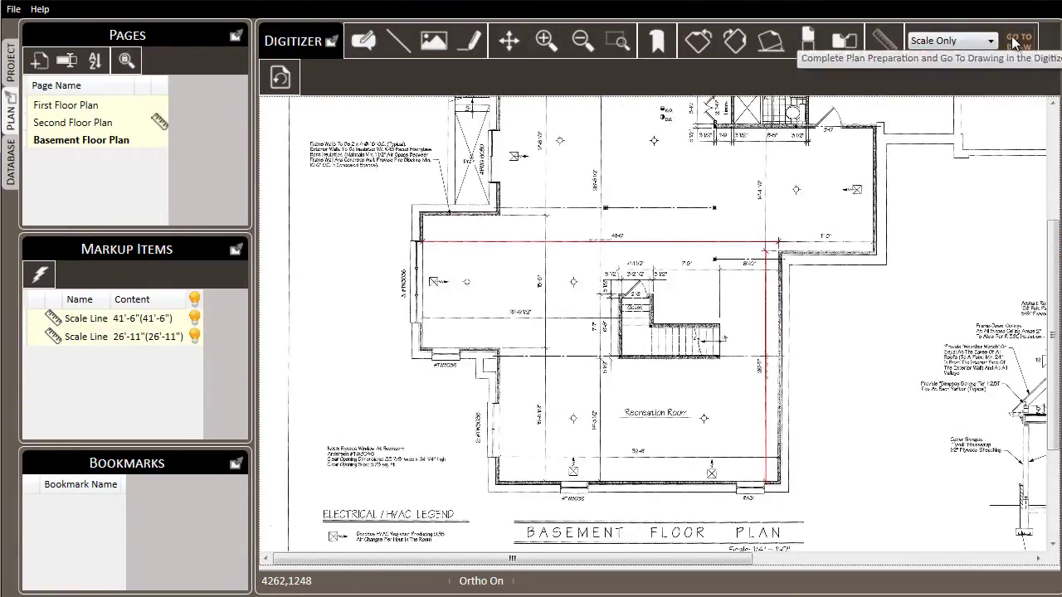
left_click(1013, 43)
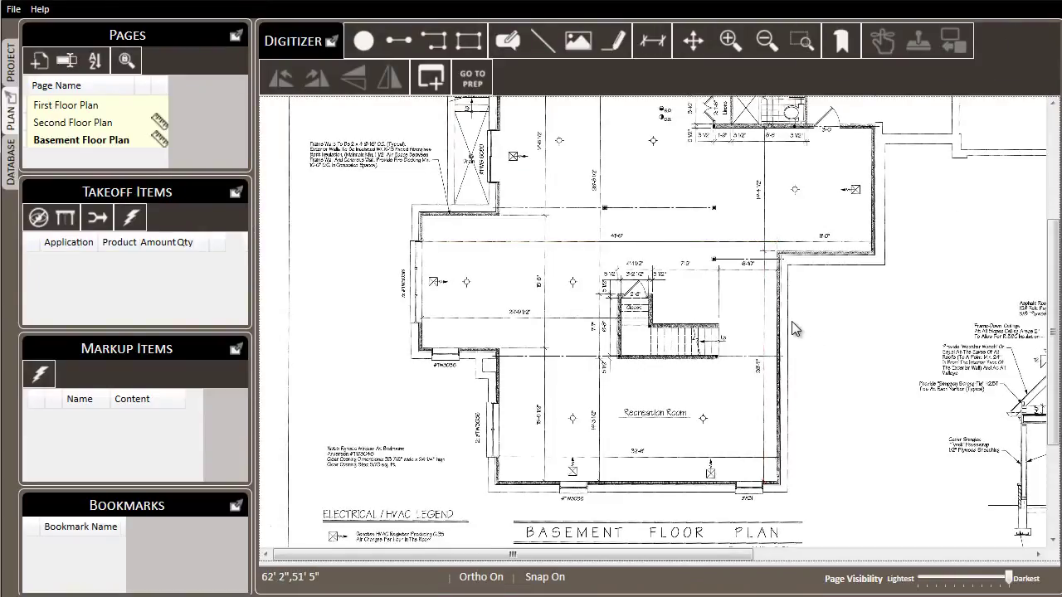
Start an area takeoff with its first node at the lower-right inner wall corner of the Recreation Room
scroll(606, 350, "down", 2)
scroll(586, 258, "up", 2)
left_click_drag(499, 293, 527, 300)
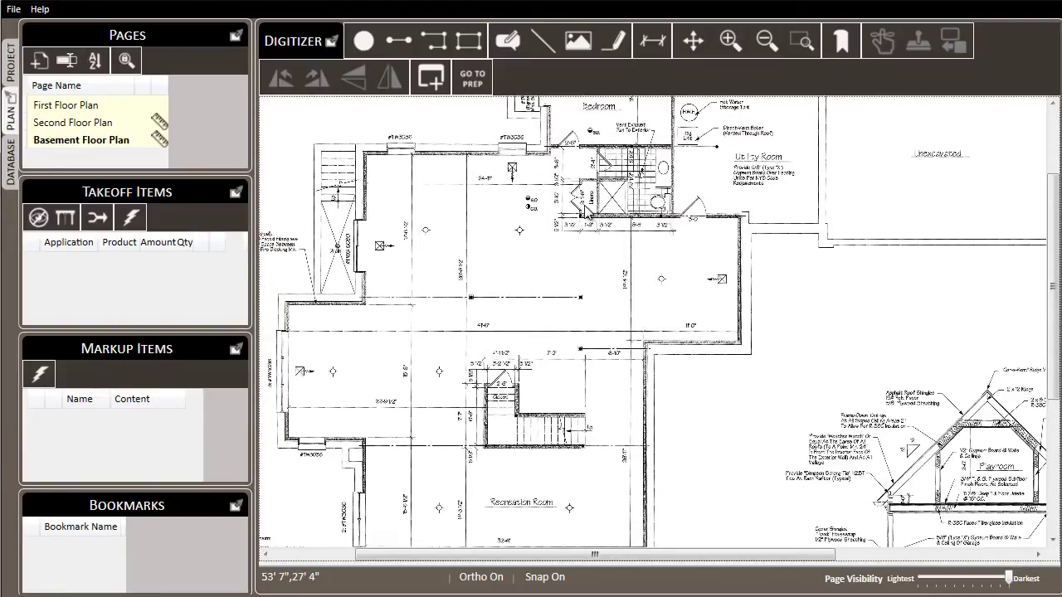
left_click(469, 42)
scroll(705, 315, "down", 3)
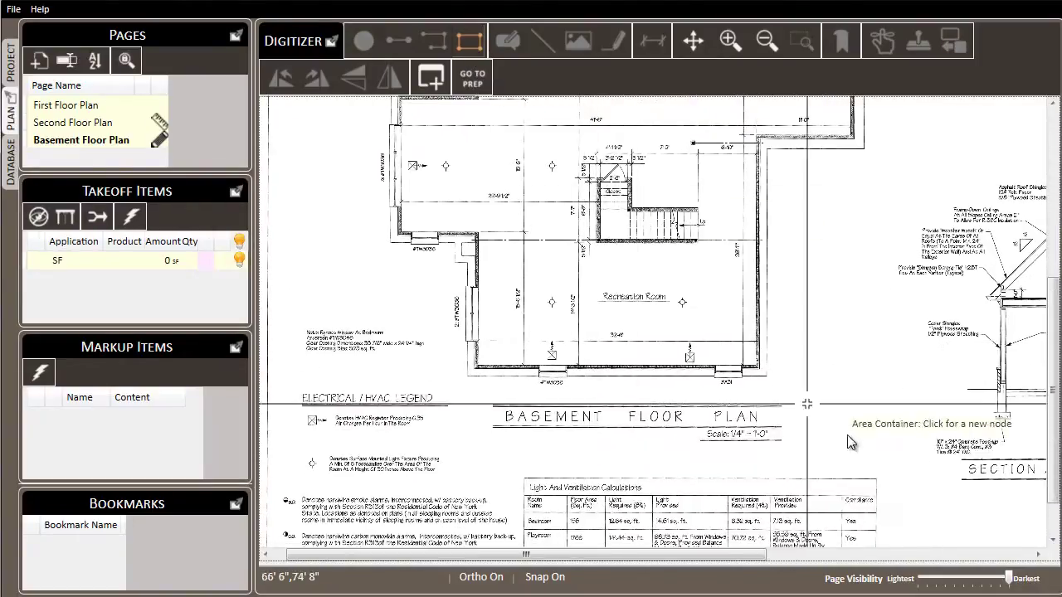
scroll(757, 384, "up", 6)
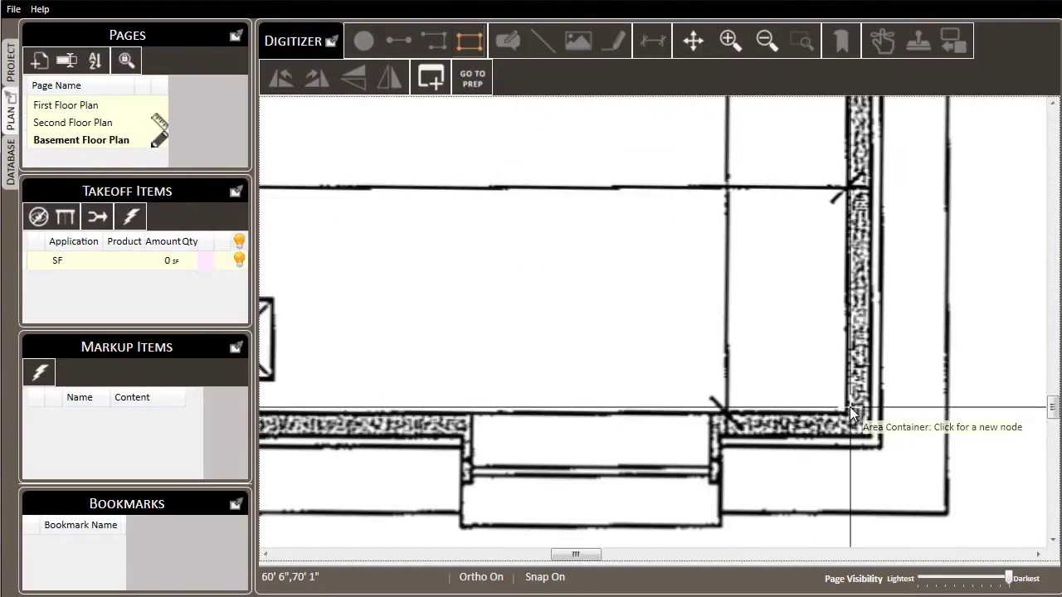
left_click(846, 412)
Extend the area outline along the Recreation Room's lower wall to its left corner and up to the inner corner of the left bump-out
scroll(846, 412, "down", 4)
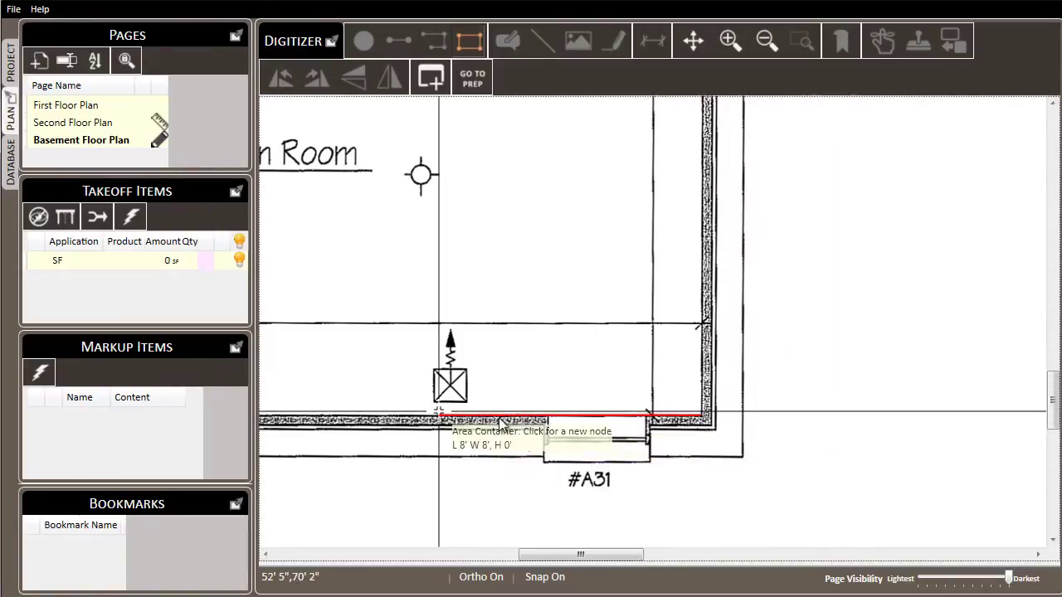
scroll(688, 472, "left", 5)
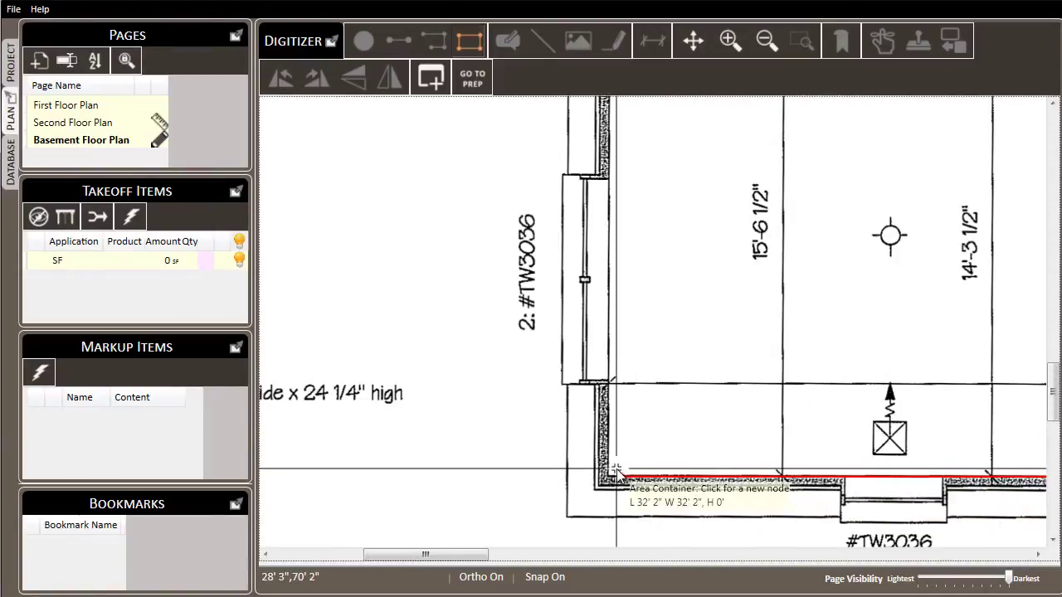
left_click(608, 476)
scroll(365, 403, "right", 2)
scroll(365, 402, "up", 4)
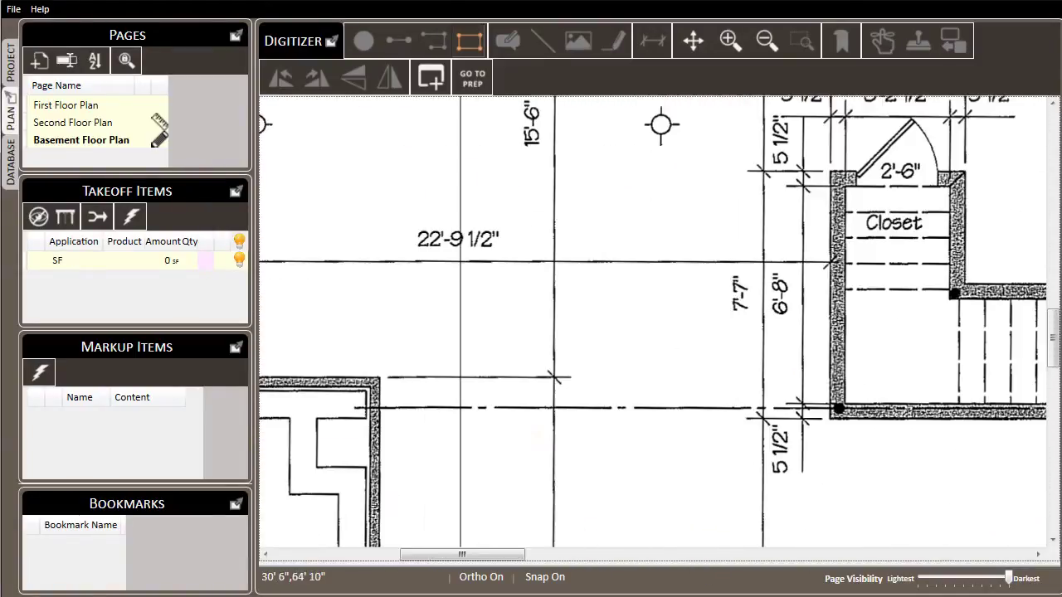
left_click(376, 382)
Add area nodes at the lower-left and upper-left inner corners of the left bump-out, along its triple #TW3036 window wall
scroll(376, 381, "left", 5)
scroll(376, 381, "up", 4)
scroll(632, 419, "down", 2)
scroll(632, 419, "up", 1)
left_click(627, 443)
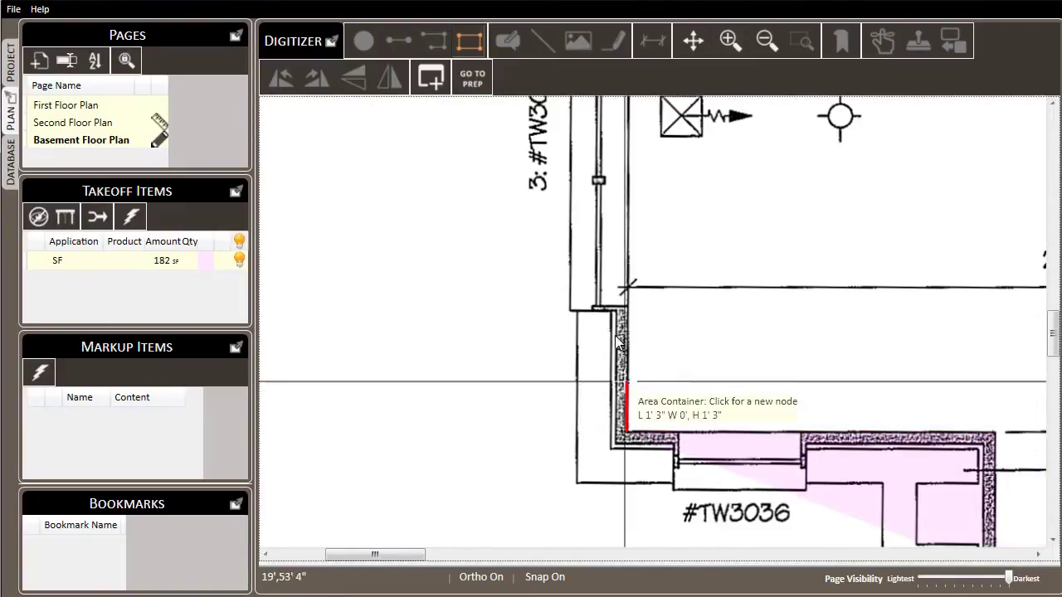
scroll(581, 274, "up", 5)
scroll(580, 273, "right", 2)
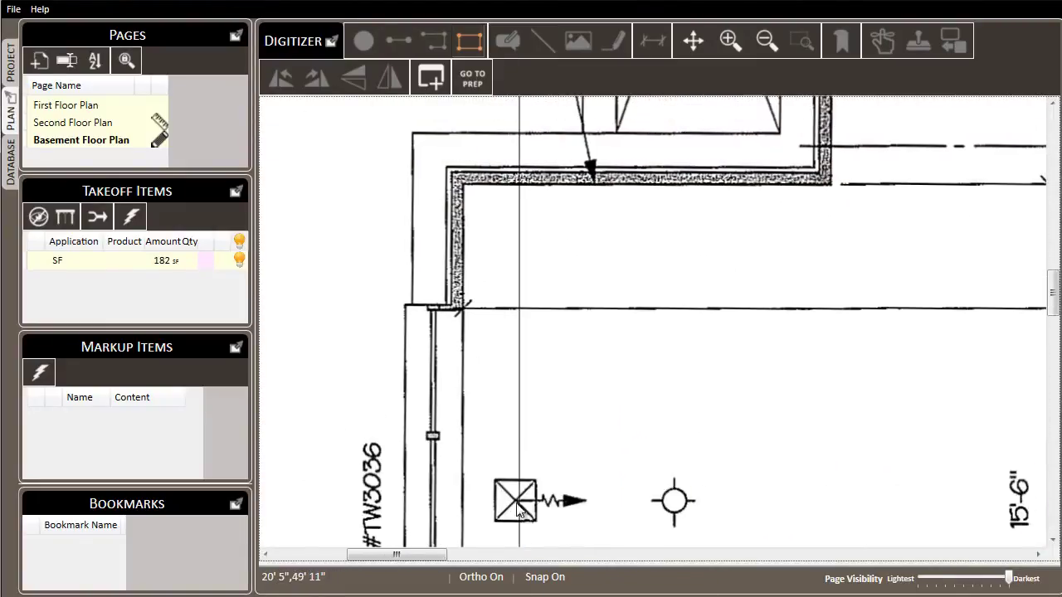
left_click(471, 189)
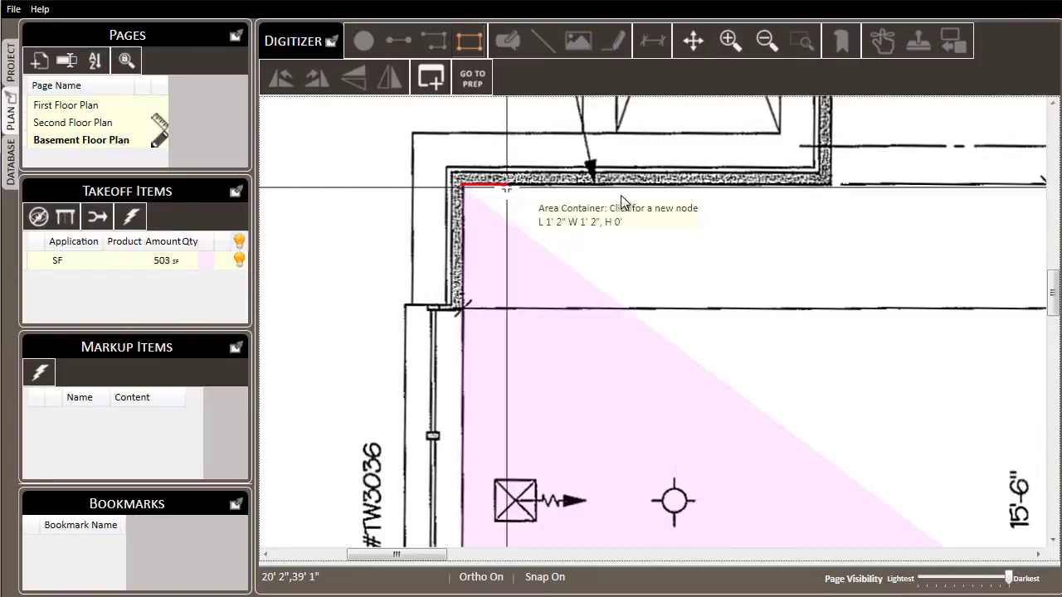
Continue the area outline along the bump-out's upper wall to its right end, and up to the wall corner below the #FWG 6080 door
left_click(829, 186)
scroll(830, 219, "down", 1)
scroll(628, 315, "up", 5)
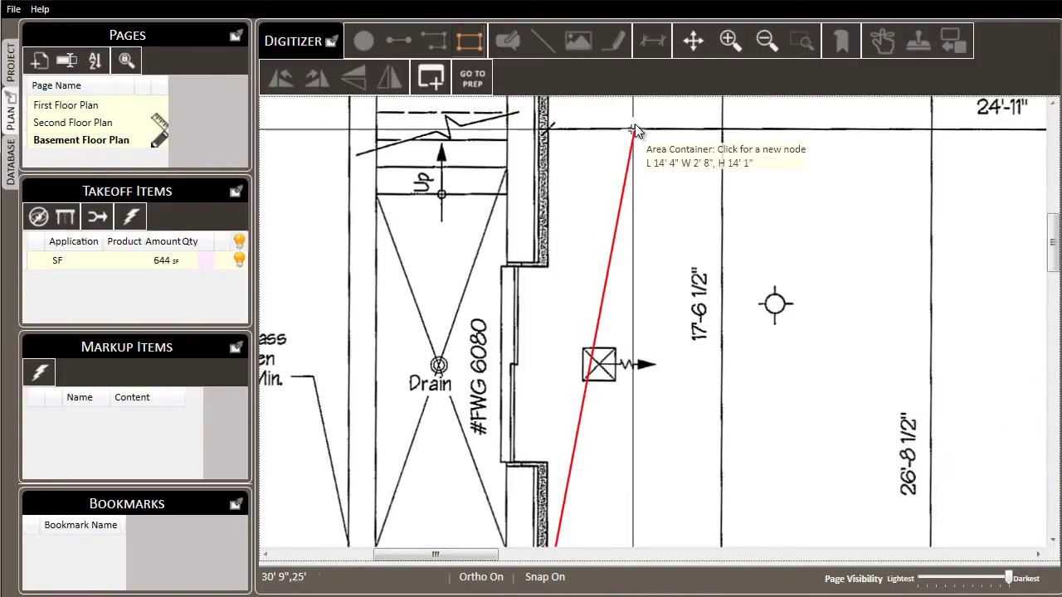
scroll(553, 490, "up", 3)
left_click(535, 439)
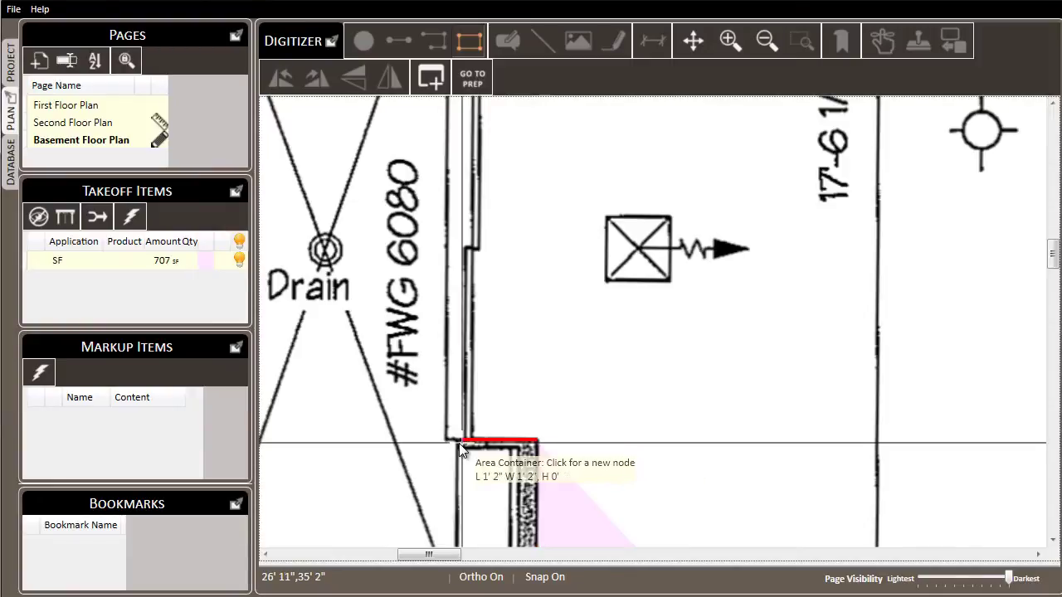
Trace the #FWG 6080 door recess with area nodes, returning to the inner wall face above the door
left_click(470, 441)
scroll(526, 498, "down", 1)
scroll(443, 336, "up", 1)
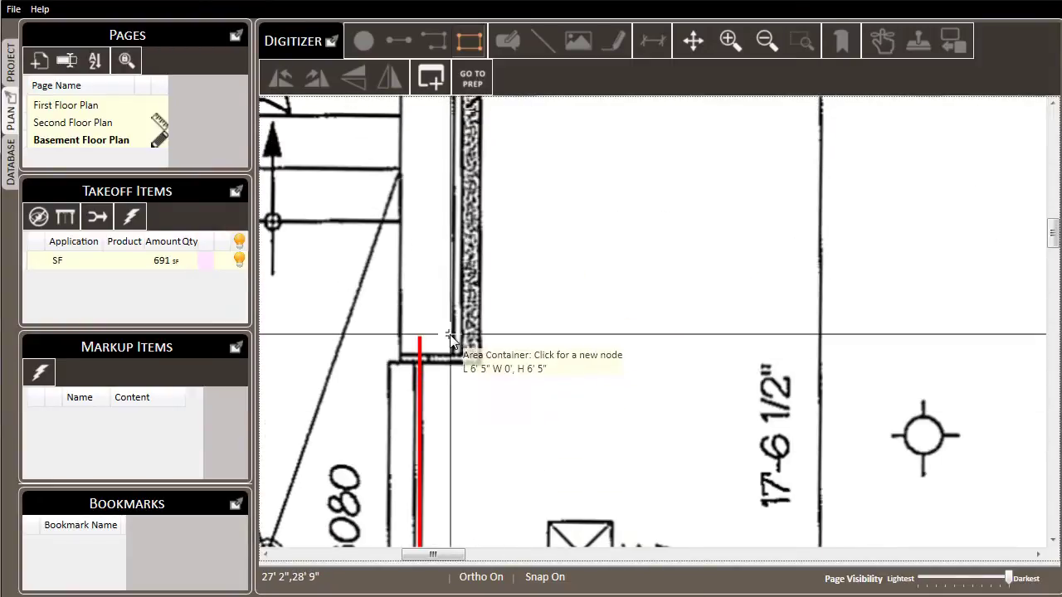
left_click(423, 363)
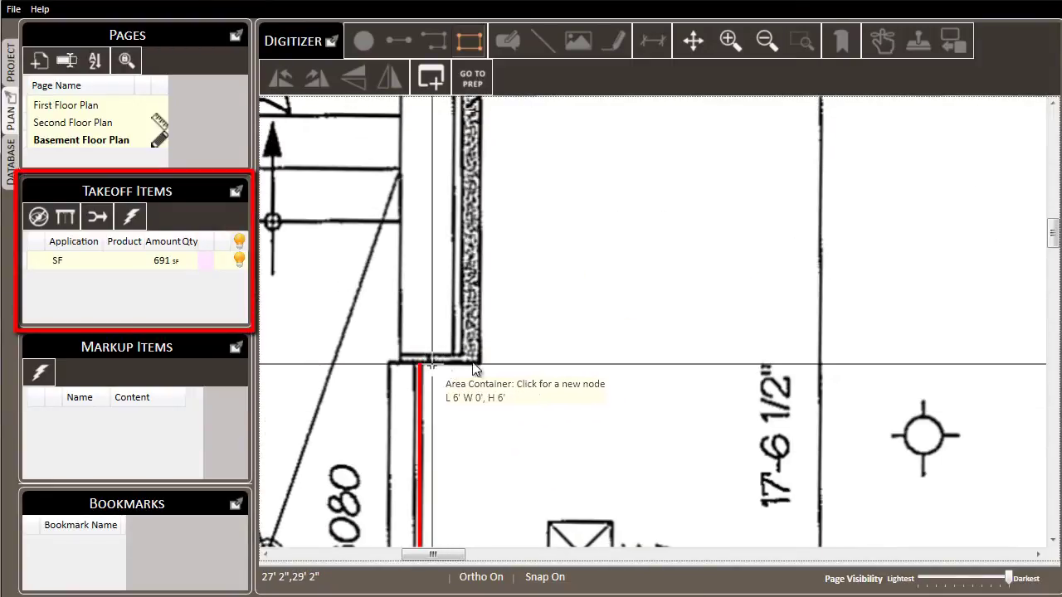
left_click(482, 361)
Extend the area outline to the upper-left inner corner and along the upper wall to the corner beside the Bedroom door
scroll(581, 237, "up", 5)
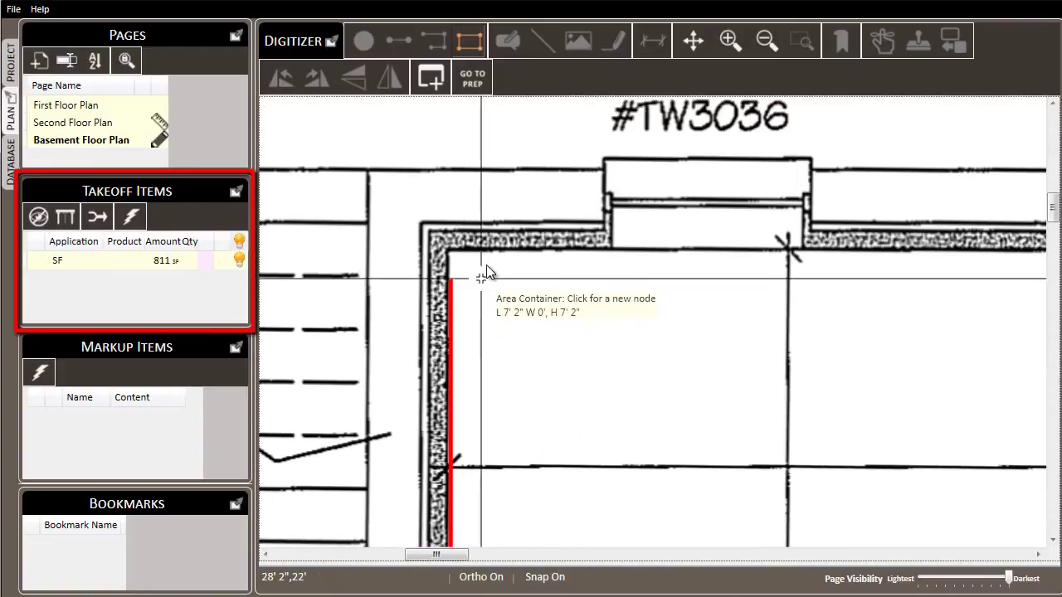
left_click(459, 249)
scroll(794, 249, "right", 5)
scroll(906, 297, "right", 5)
scroll(501, 273, "down", 2)
left_click(719, 270)
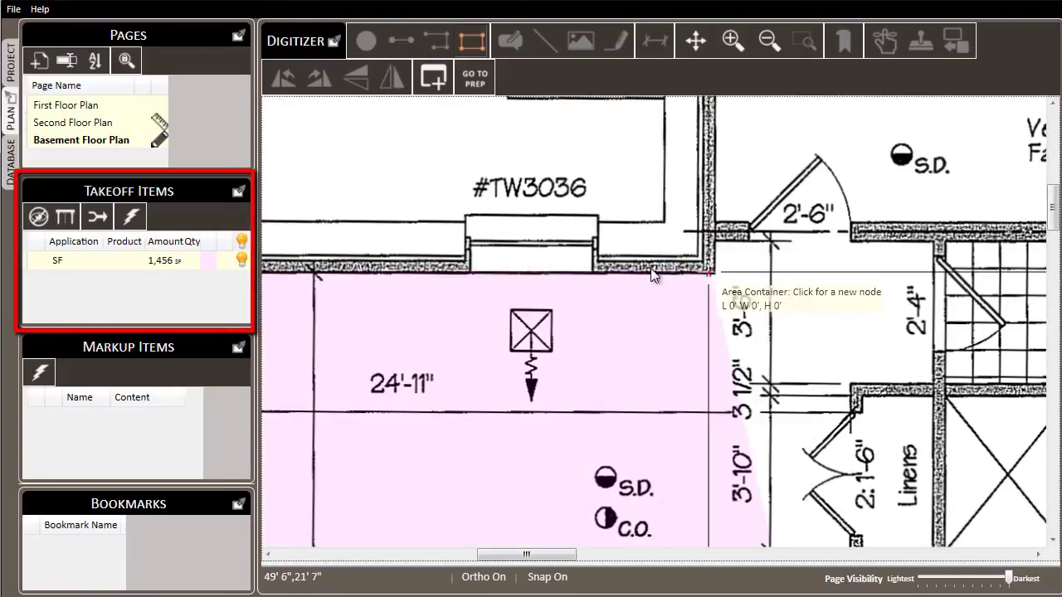
Extend the area outline to the Bedroom's upper-left inner corner and along the #A31 window wall to the closet's upper-right inner corner
scroll(626, 282, "down", 2)
scroll(685, 410, "up", 2)
left_click(632, 266)
scroll(635, 269, "up", 3)
scroll(813, 306, "right", 6)
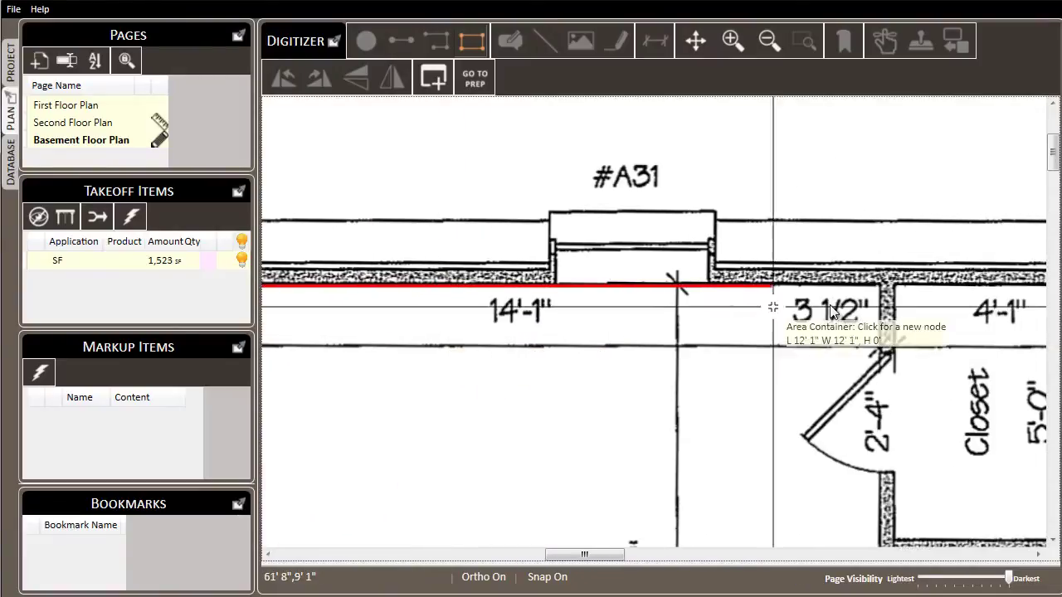
scroll(780, 322, "right", 5)
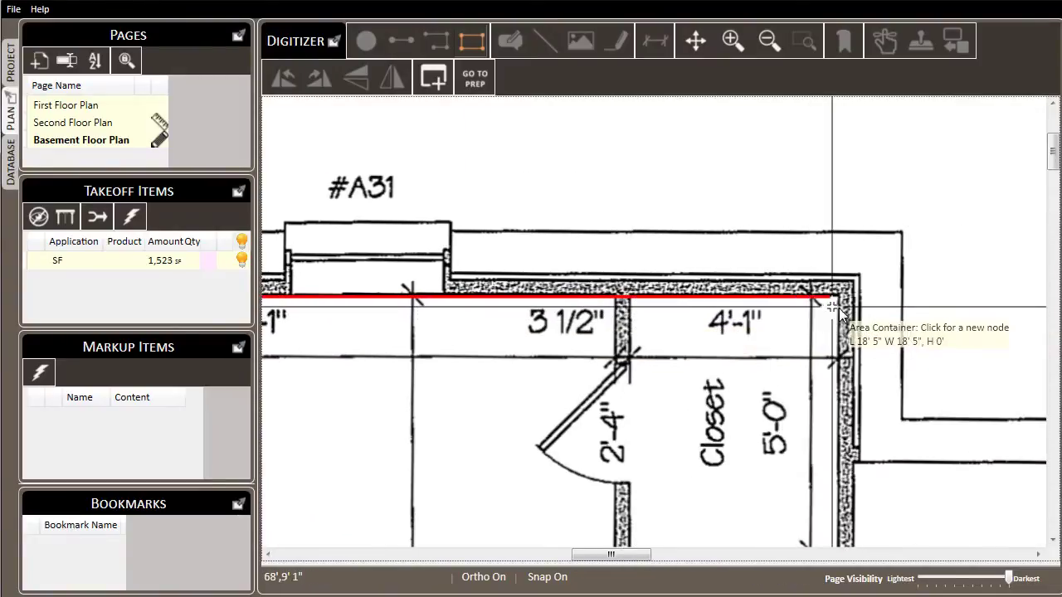
left_click(838, 311)
Continue the area outline down the closet's right wall and along its lower wall to the Bedroom's right wall
scroll(809, 390, "down", 4)
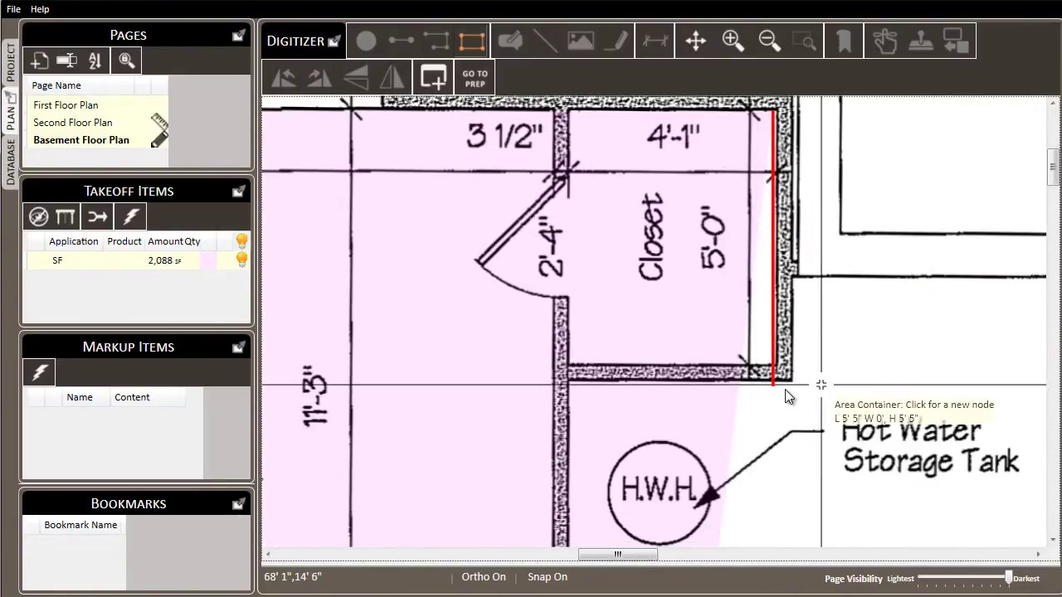
left_click(772, 370)
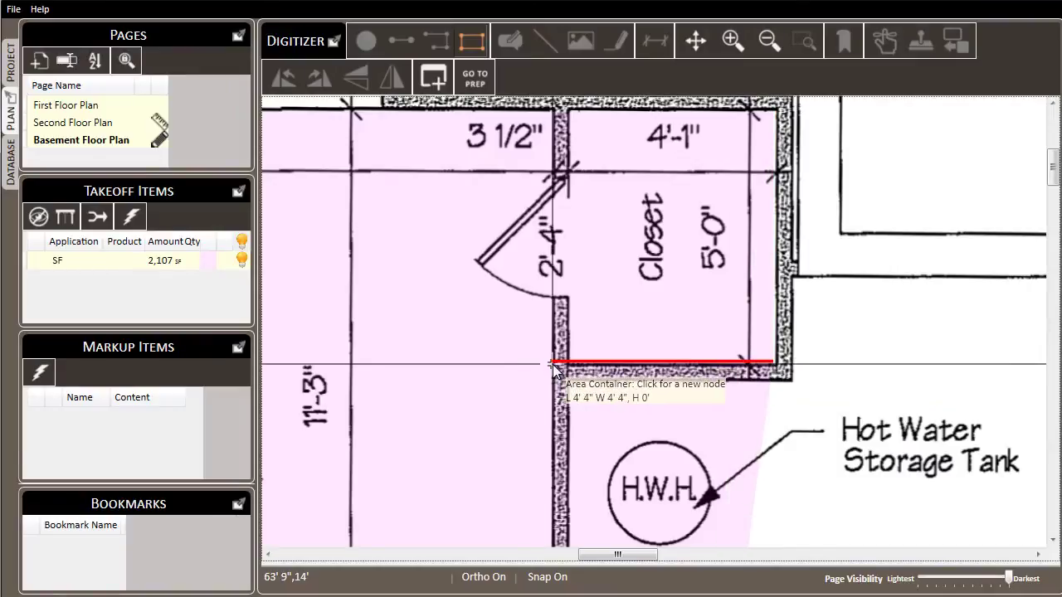
left_click(553, 365)
Trace the area outline down the Bedroom's right wall to its lower corner, and along the lower wall to the bathroom door wall
scroll(530, 406, "down", 3)
scroll(613, 464, "up", 2)
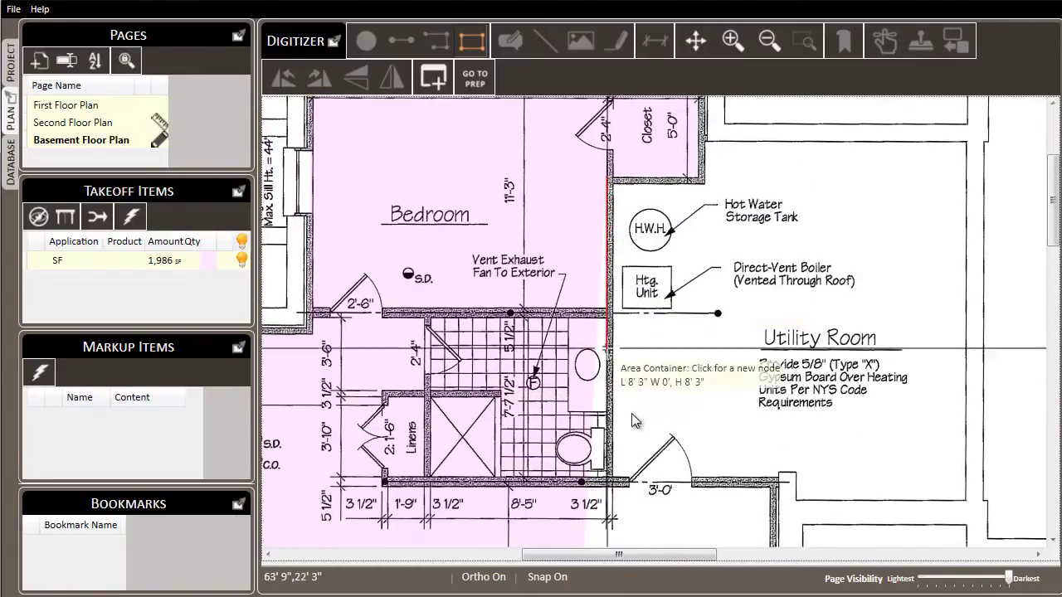
scroll(614, 399, "down", 1)
scroll(622, 315, "up", 2)
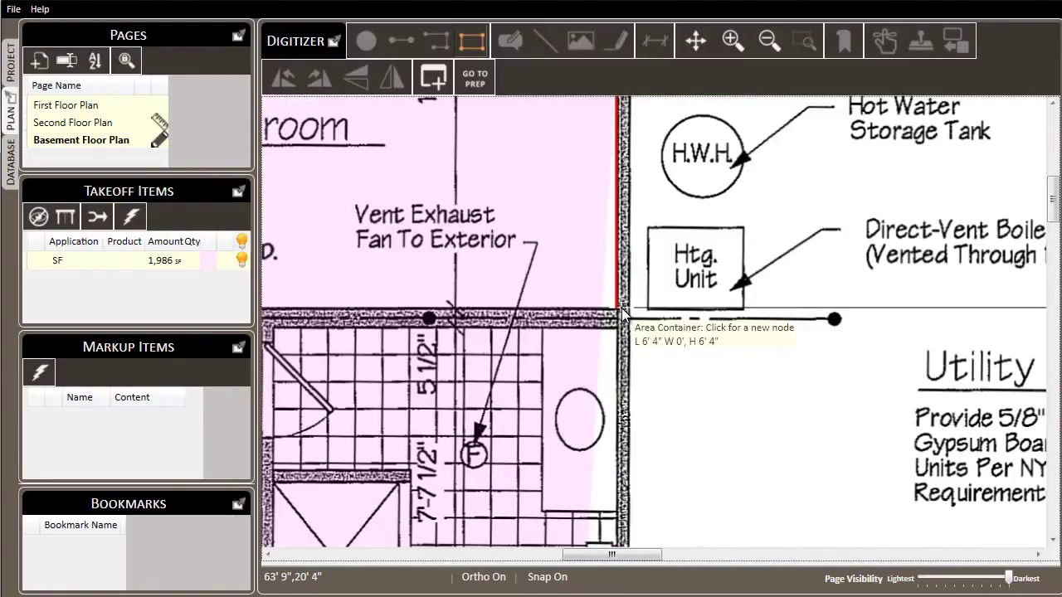
left_click(622, 313)
left_click_drag(360, 322, 667, 332)
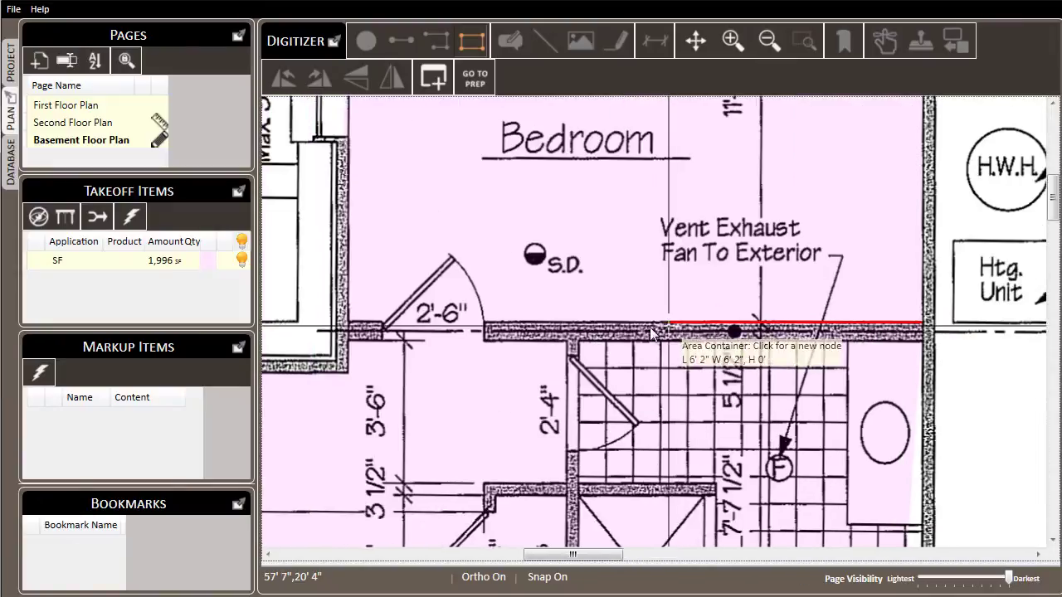
left_click(567, 330)
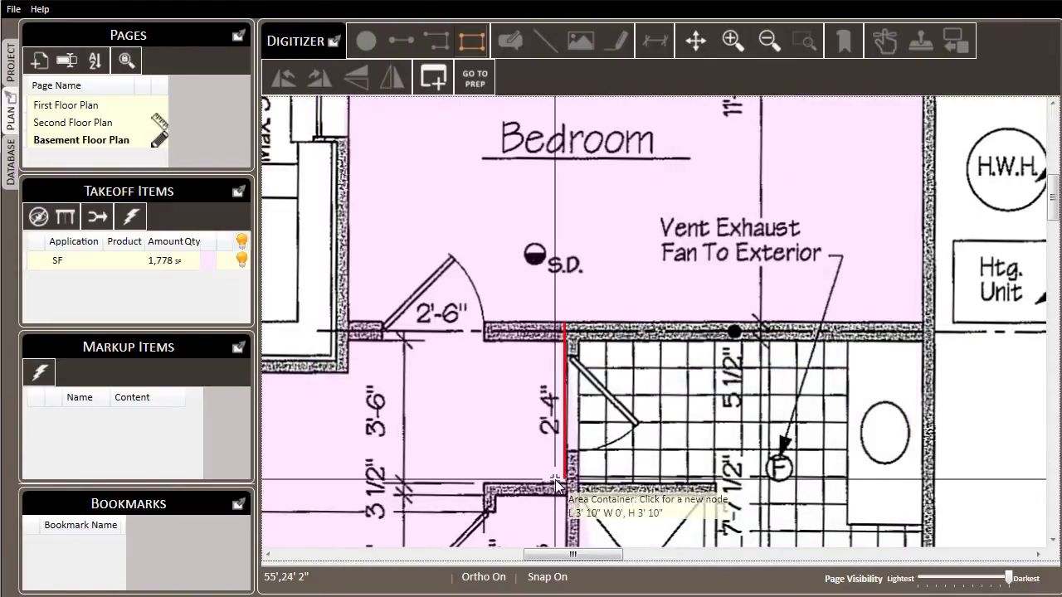
Extend the area outline down past the Linens closet and along the wall face below the bathroom to the corner beyond the 3'-0" door
left_click_drag(549, 548, 540, 210)
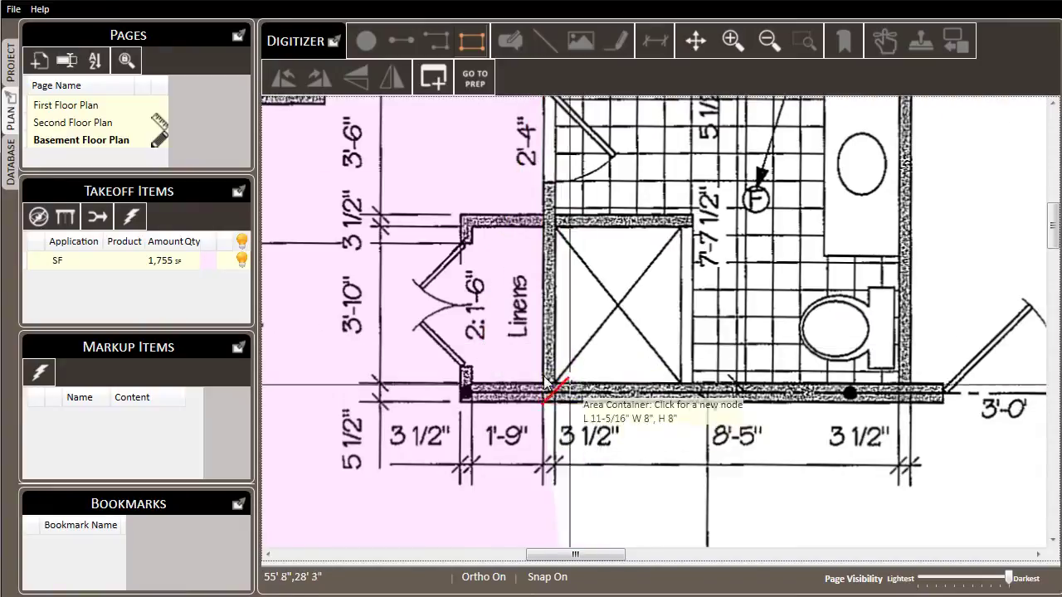
left_click(546, 409)
scroll(547, 411, "down", 4)
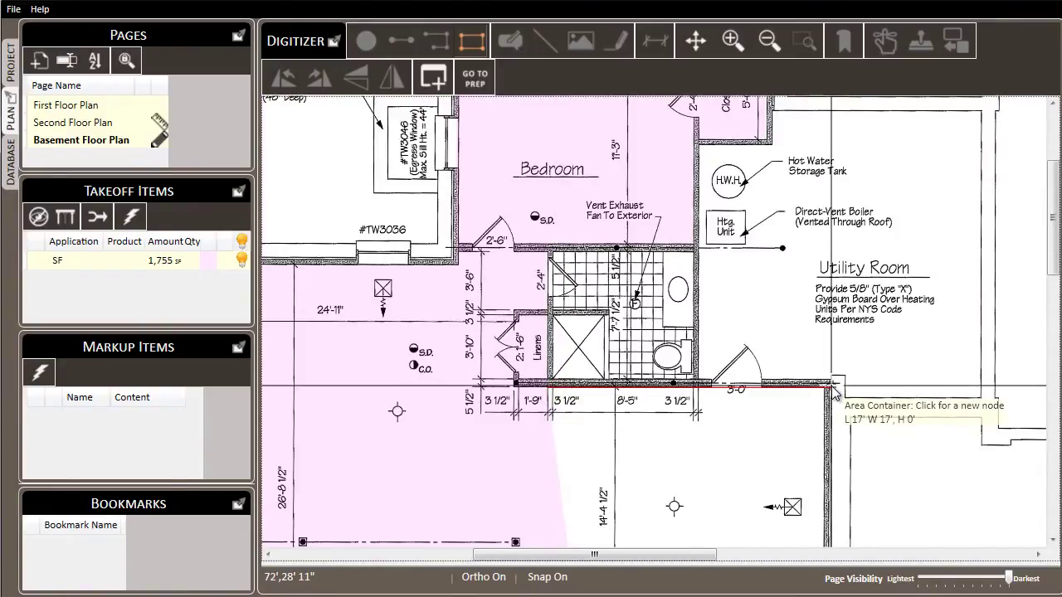
scroll(830, 384, "up", 5)
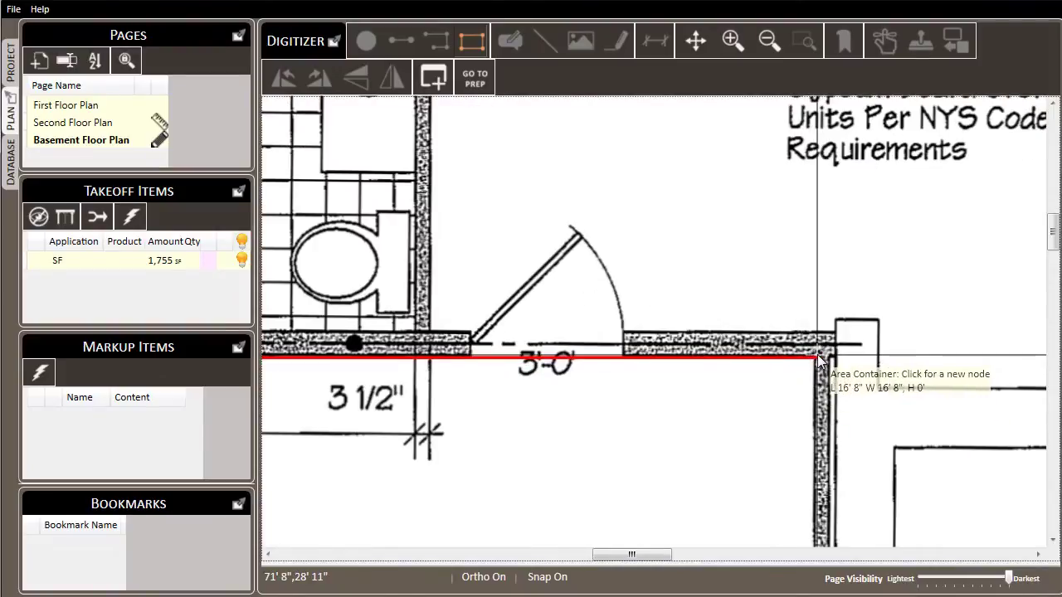
left_click(818, 363)
Continue the area outline down the right wall to its lower inner corner, and along the 11'-0" wall to its left end
scroll(818, 362, "down", 4)
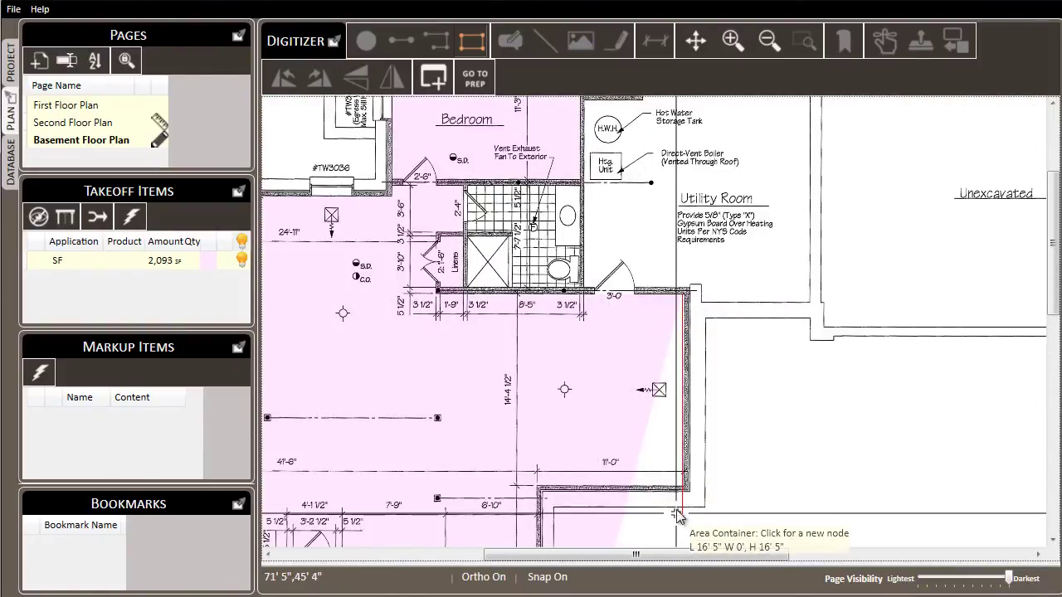
scroll(701, 452, "up", 5)
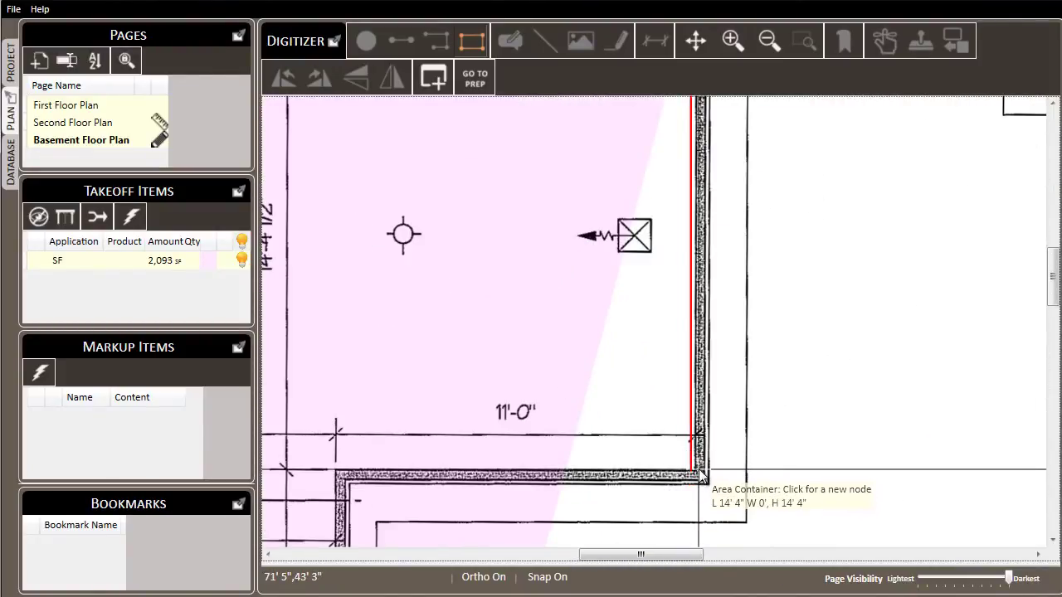
left_click(700, 471)
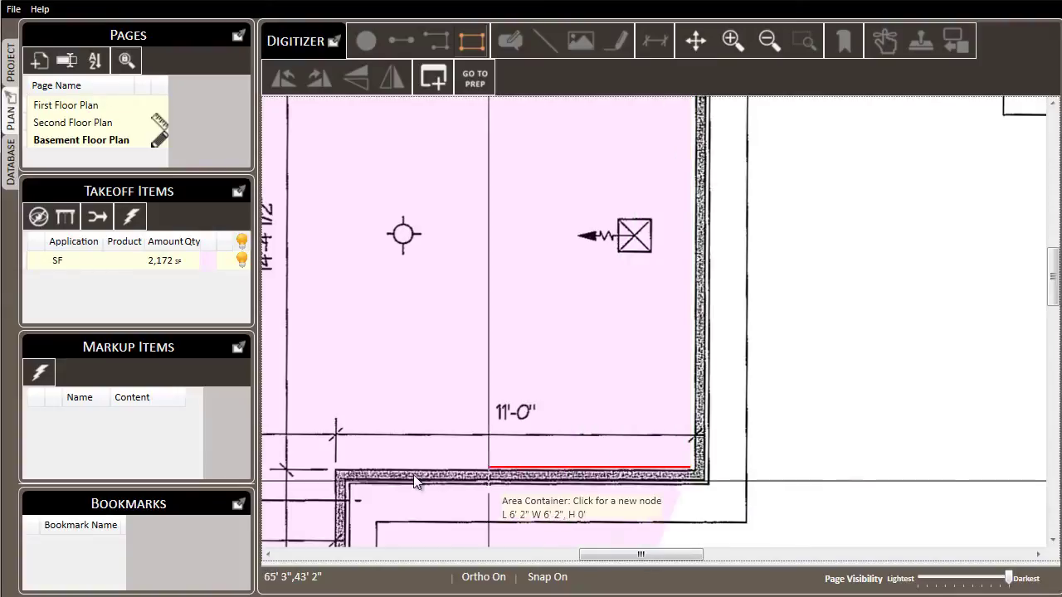
left_click(334, 475)
Complete the area outline at the Recreation Room's lower-right inner corner beside the #A31 window and finish the area takeoff
scroll(564, 332, "down", 5)
scroll(593, 332, "up", 2)
scroll(548, 377, "up", 3)
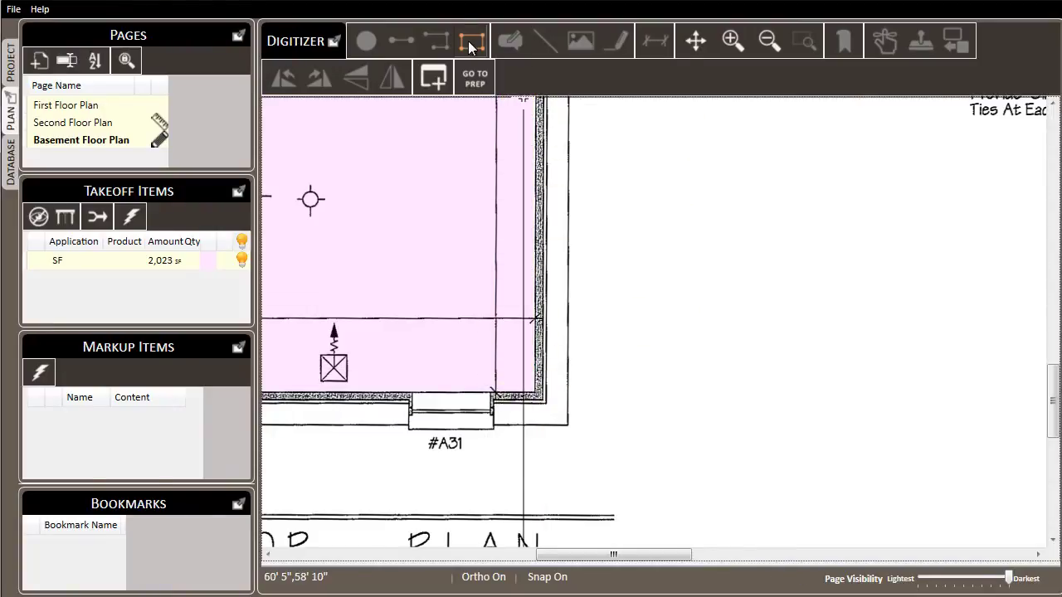
scroll(718, 337, "down", 4)
left_click_drag(481, 209, 661, 396)
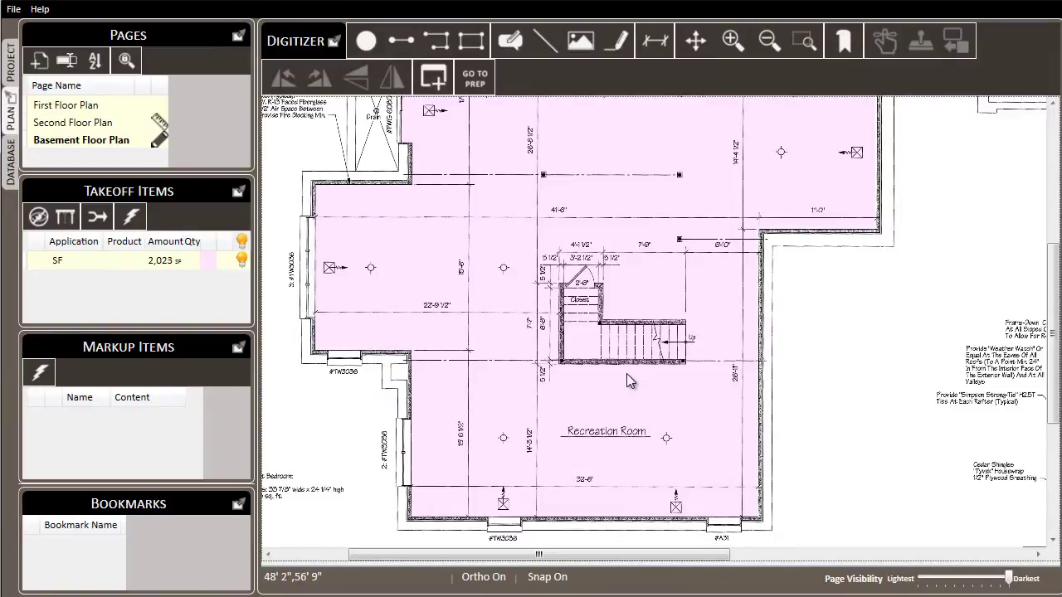
Set the area takeoff item's application to Carpet and its product to SF of Frieze Carpet
right_click(92, 261)
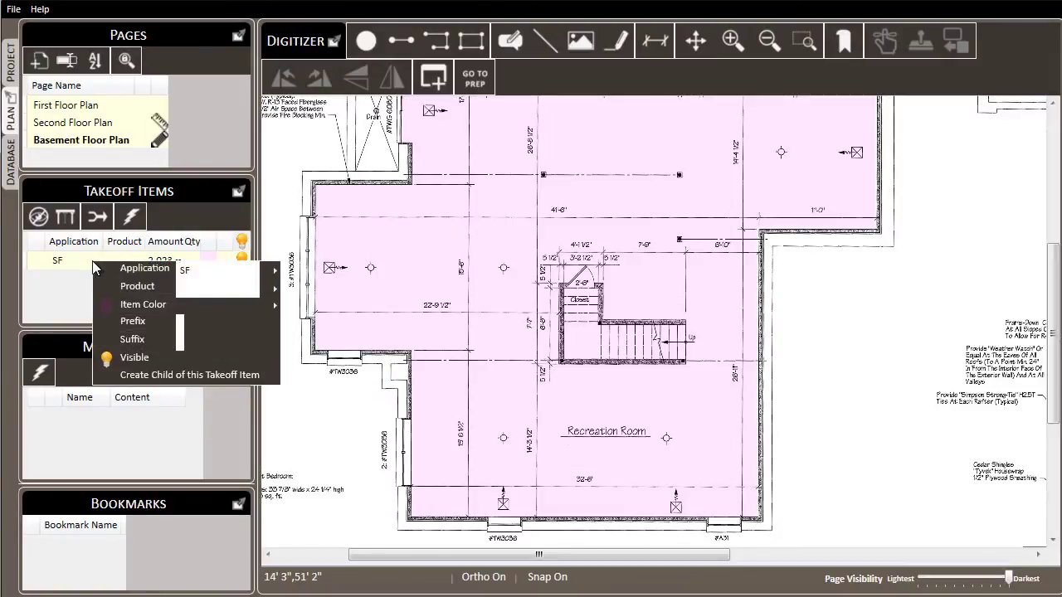
left_click(204, 268)
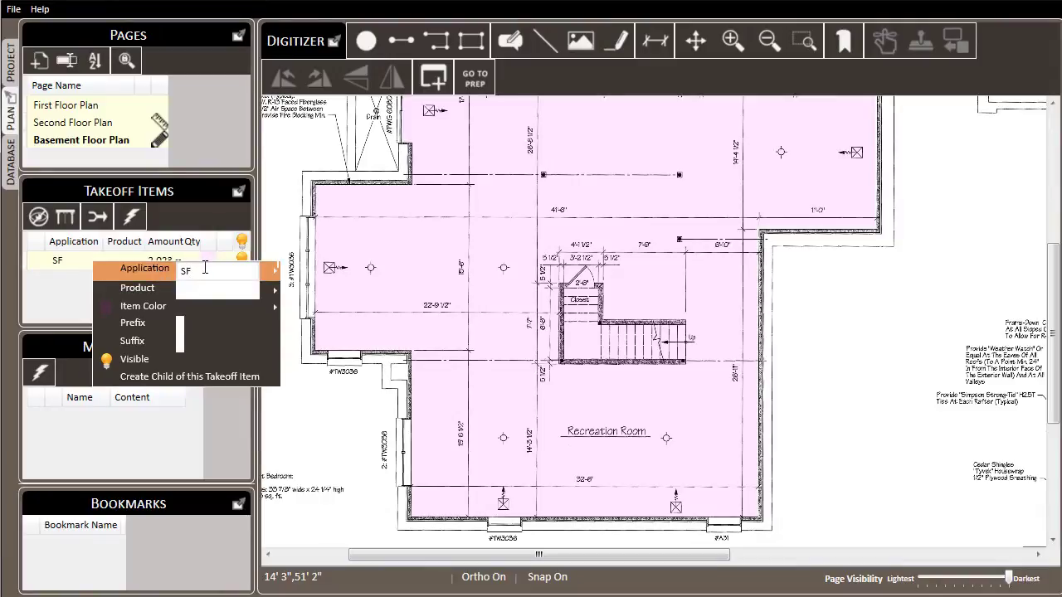
type("Carpet")
left_click(208, 290)
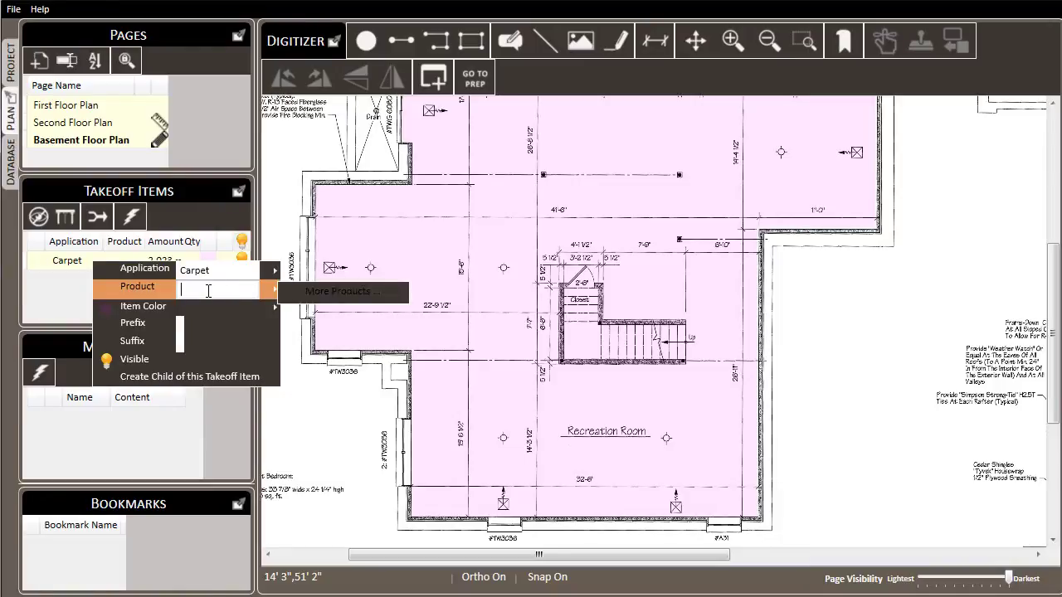
type("SF of Frieze Carpet")
key("Return")
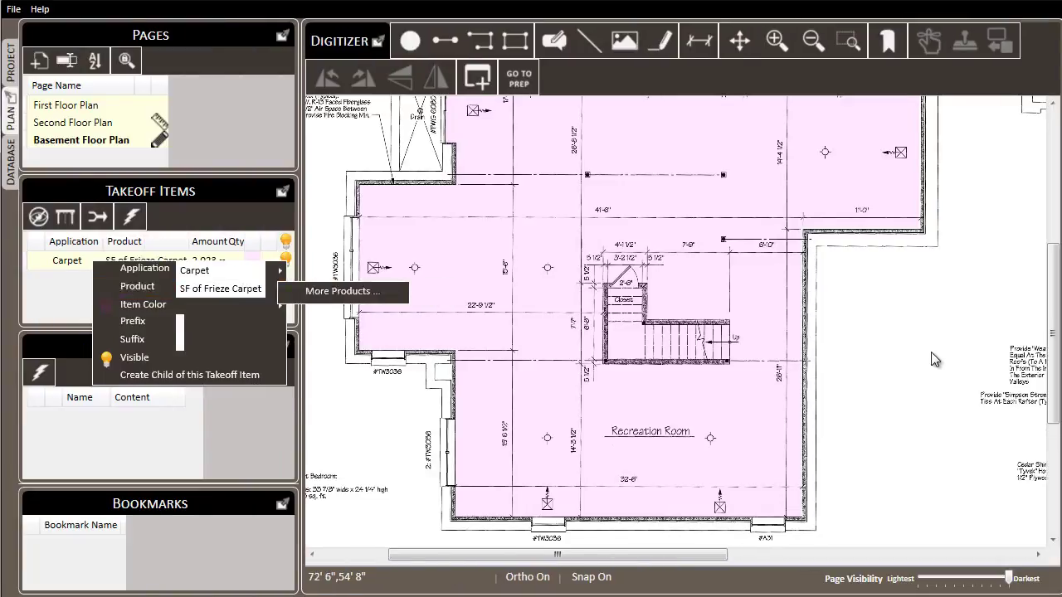
left_click(927, 360)
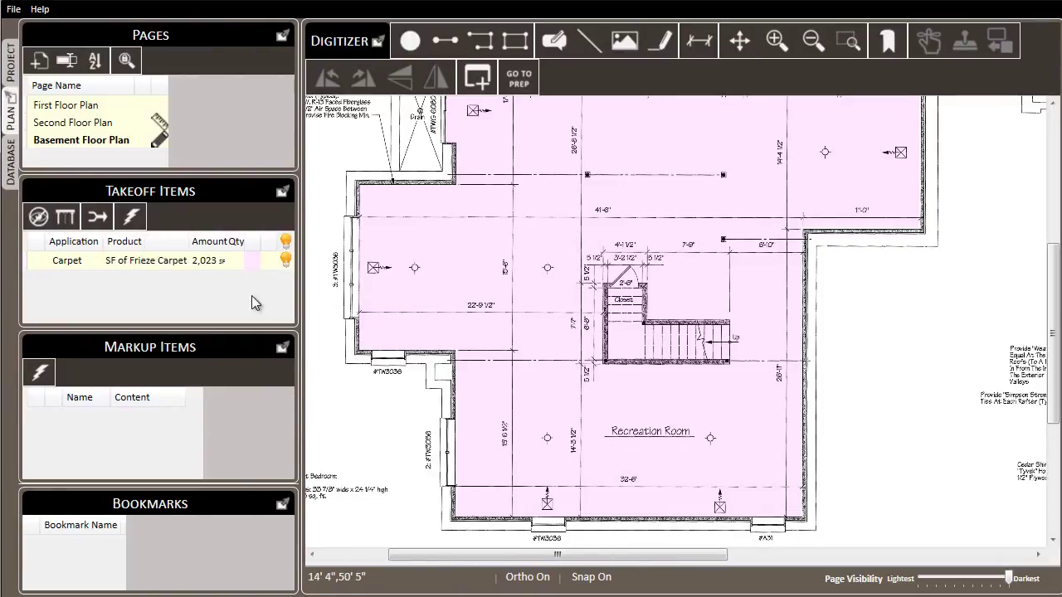
Change the Carpet takeoff item's color to green
right_click(163, 262)
mouse_move(287, 303)
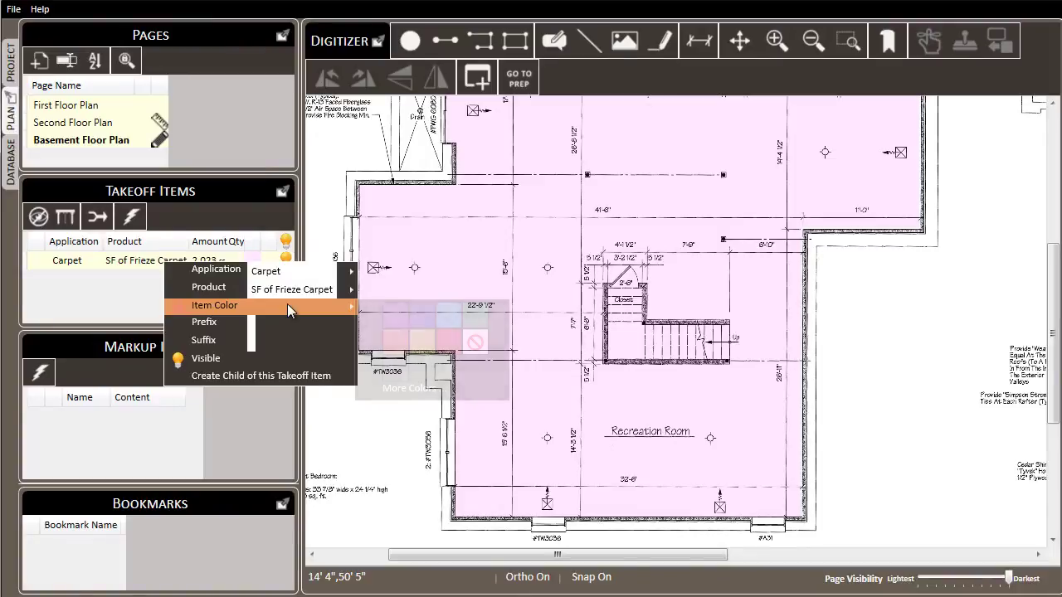
left_click(478, 313)
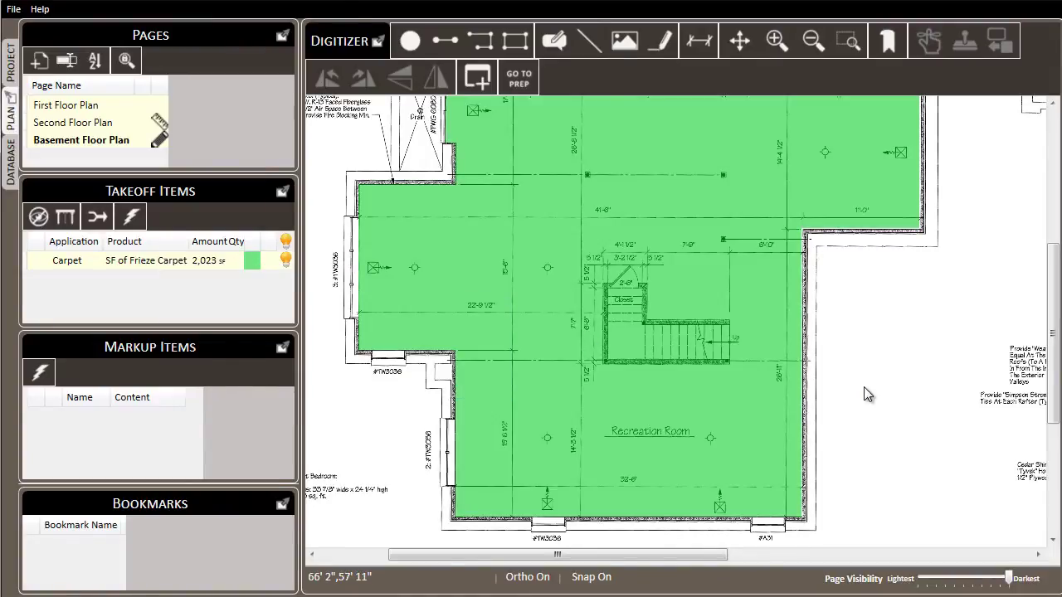
Draw a new area takeoff around the bathroom's tiled floor, following the inner wall faces and leaving out the shower
scroll(871, 381, "down", 3)
scroll(715, 207, "up", 5)
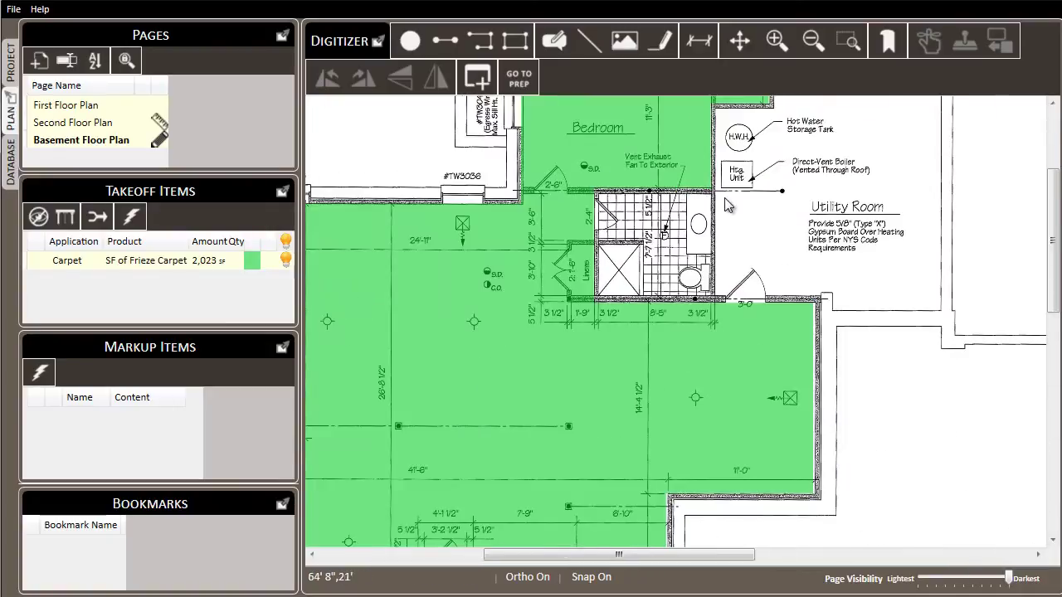
scroll(729, 207, "up", 2)
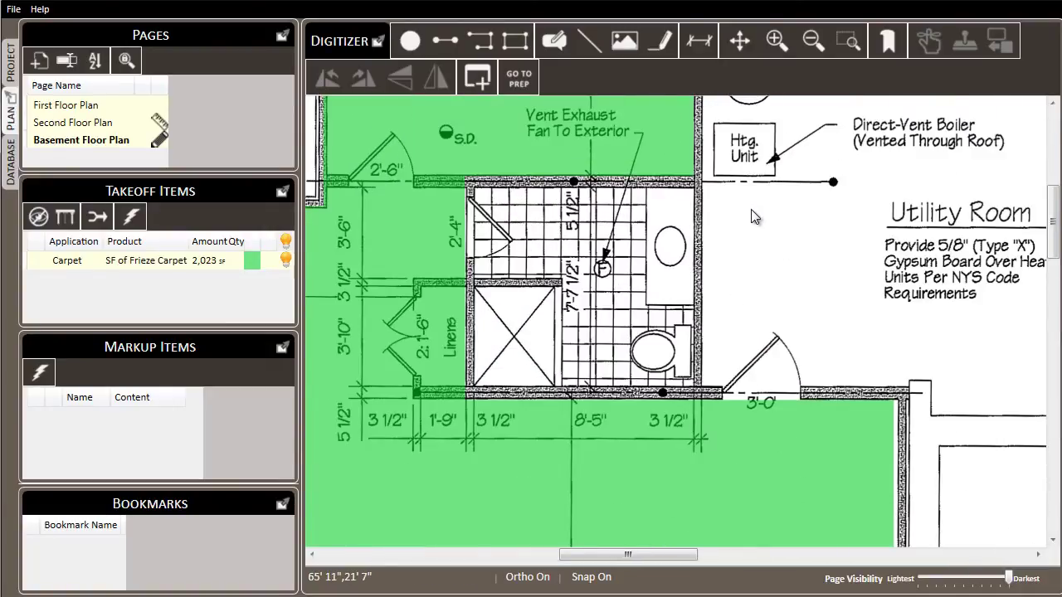
left_click(512, 45)
scroll(494, 247, "up", 2)
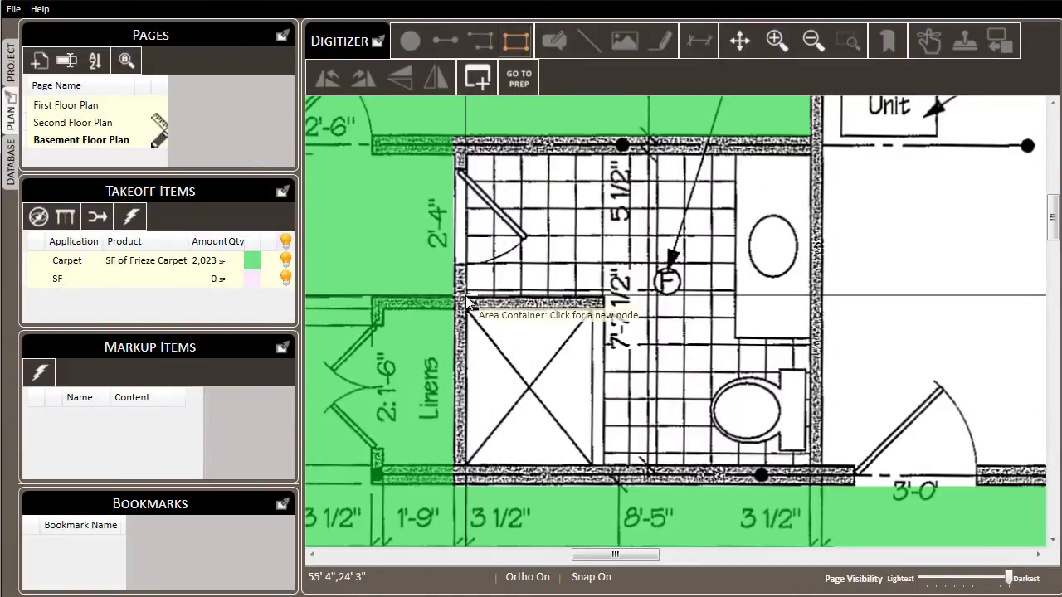
left_click(467, 293)
left_click(469, 154)
left_click(809, 154)
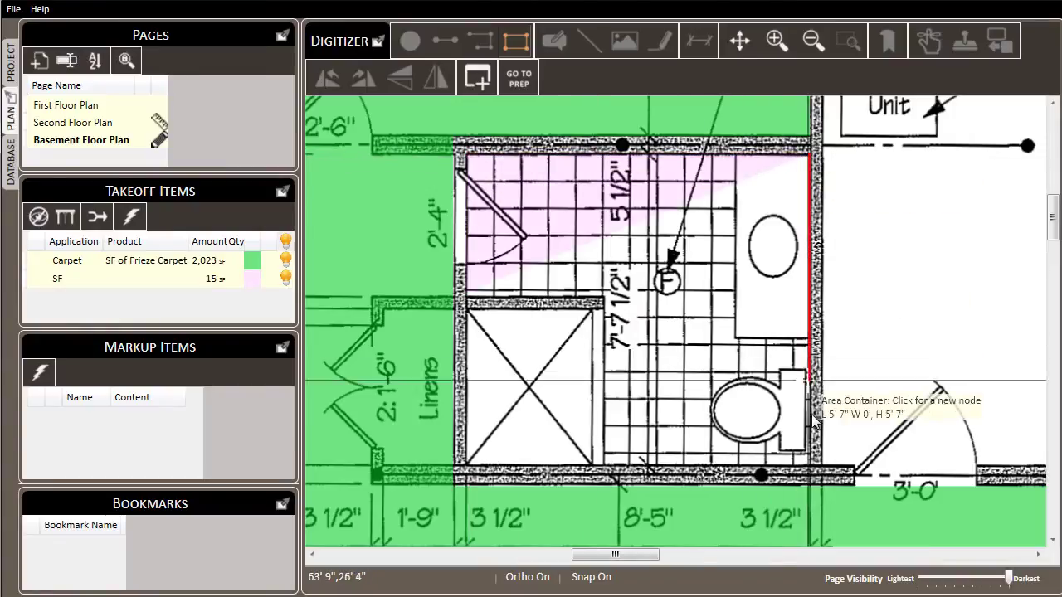
left_click(809, 462)
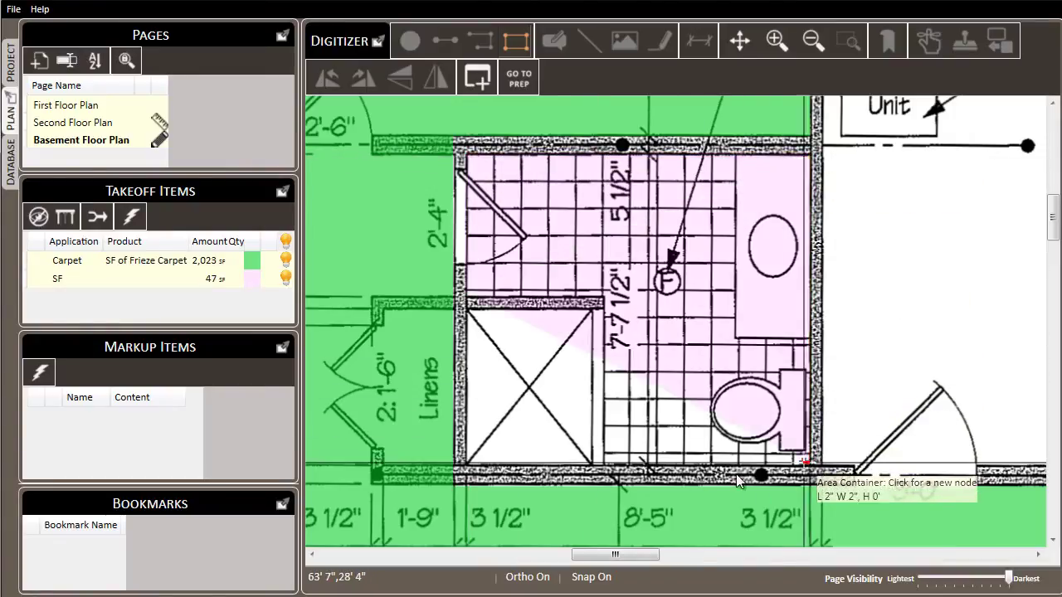
left_click(604, 463)
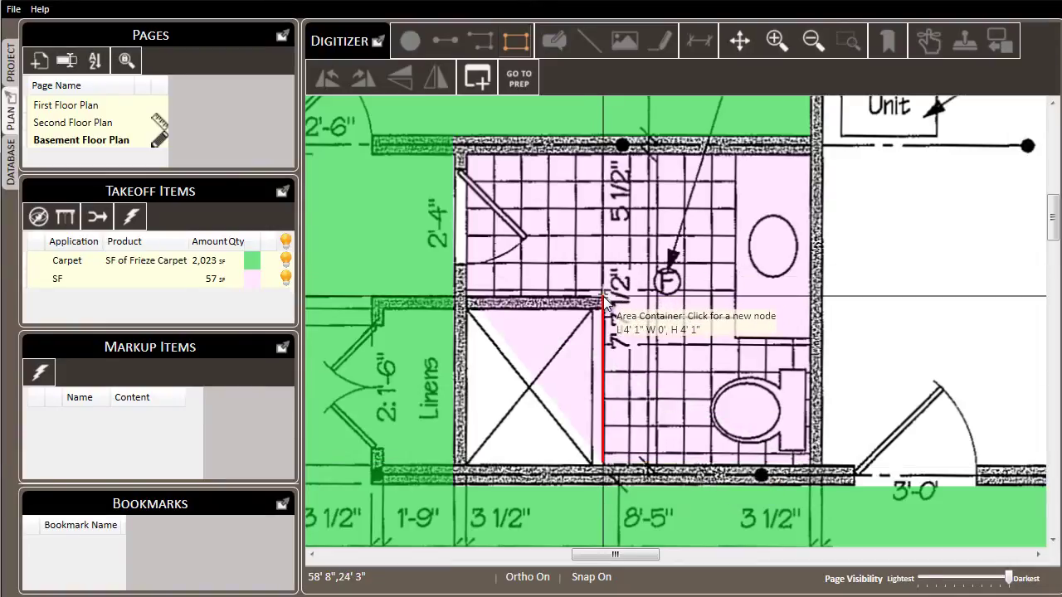
left_click(604, 296)
left_click(516, 41)
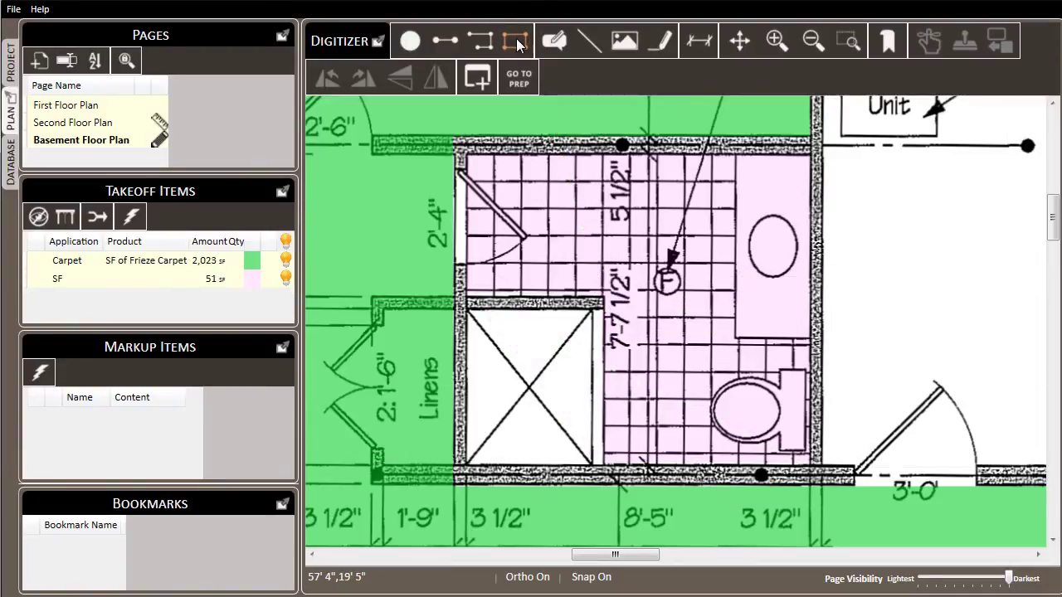
Set the bathroom area takeoff item's application to Floor Tile and its product to SF of 8" Tile
right_click(142, 278)
left_click(268, 286)
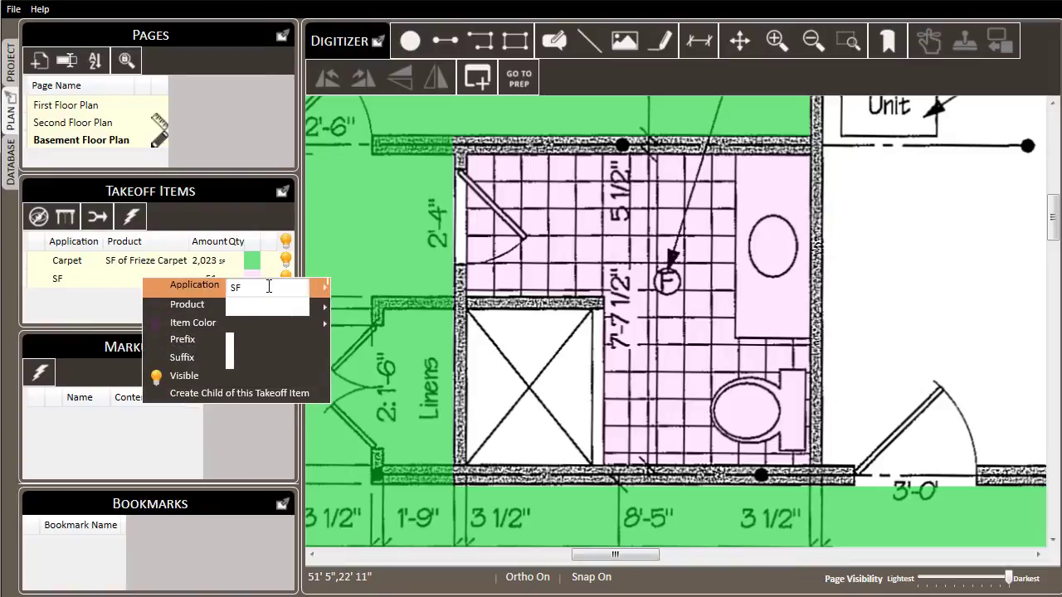
type("Floor Tile")
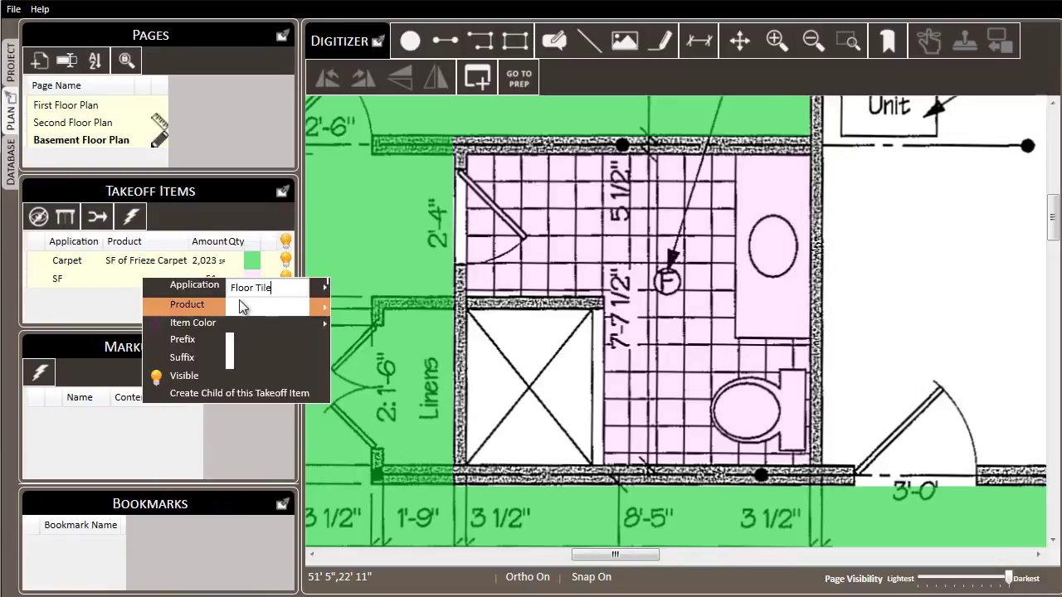
left_click(241, 303)
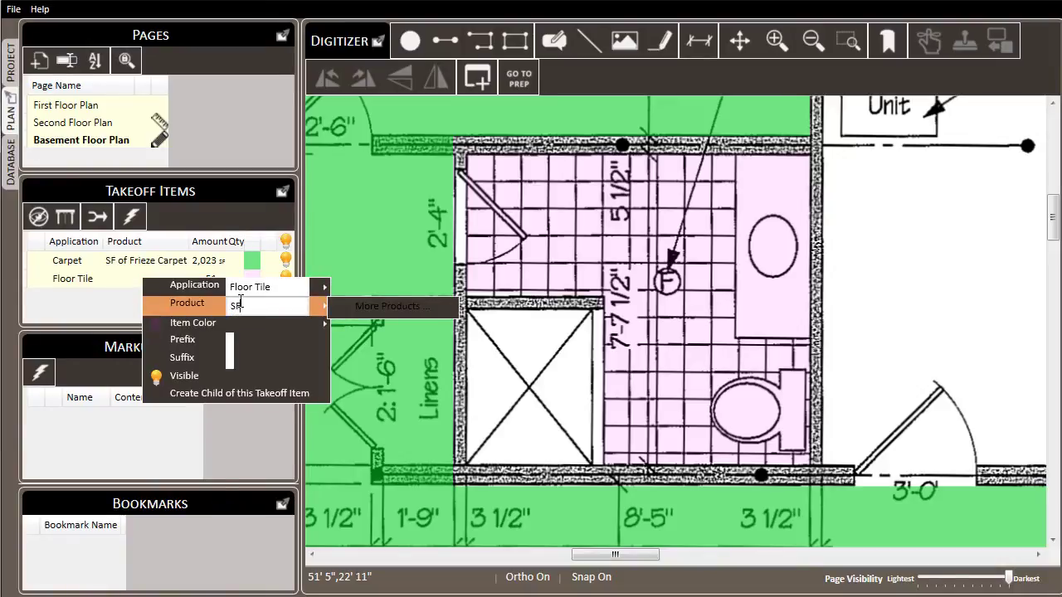
type("SF of 8\" Tile")
key("Return")
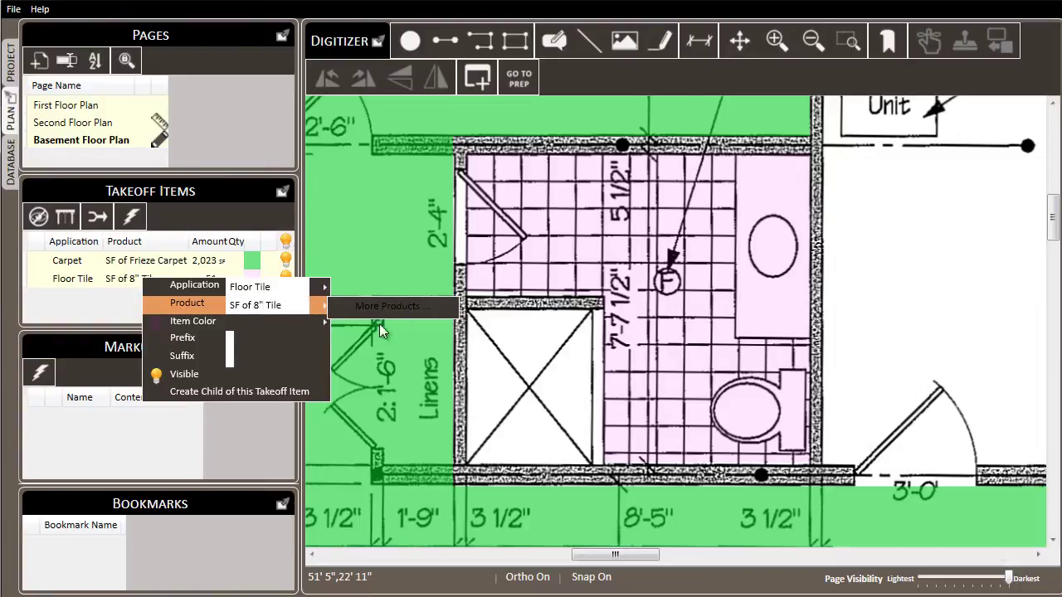
Change the Floor Tile takeoff item's color to red
mouse_move(294, 329)
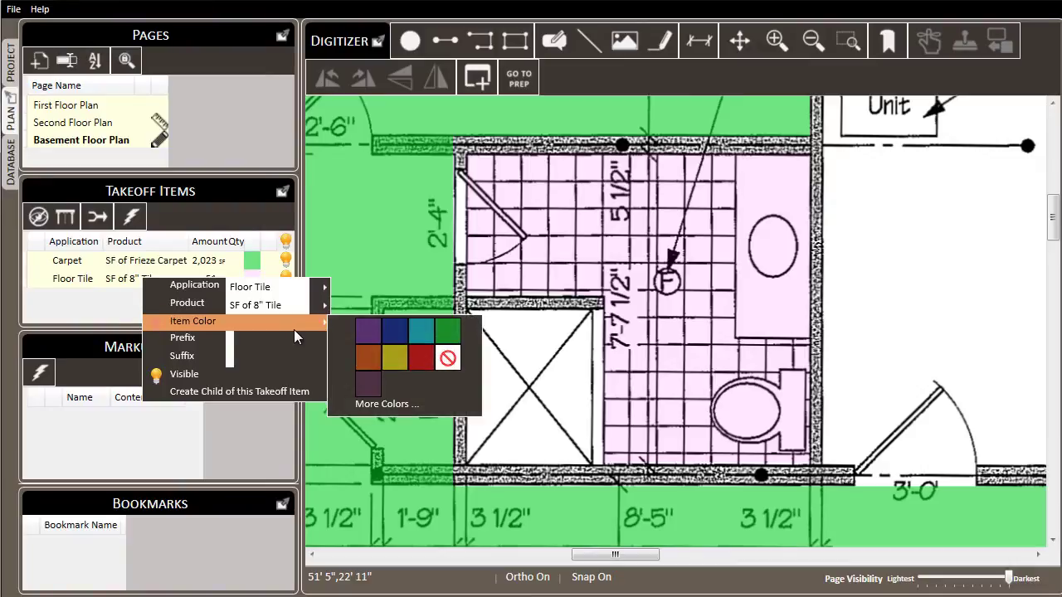
left_click(414, 359)
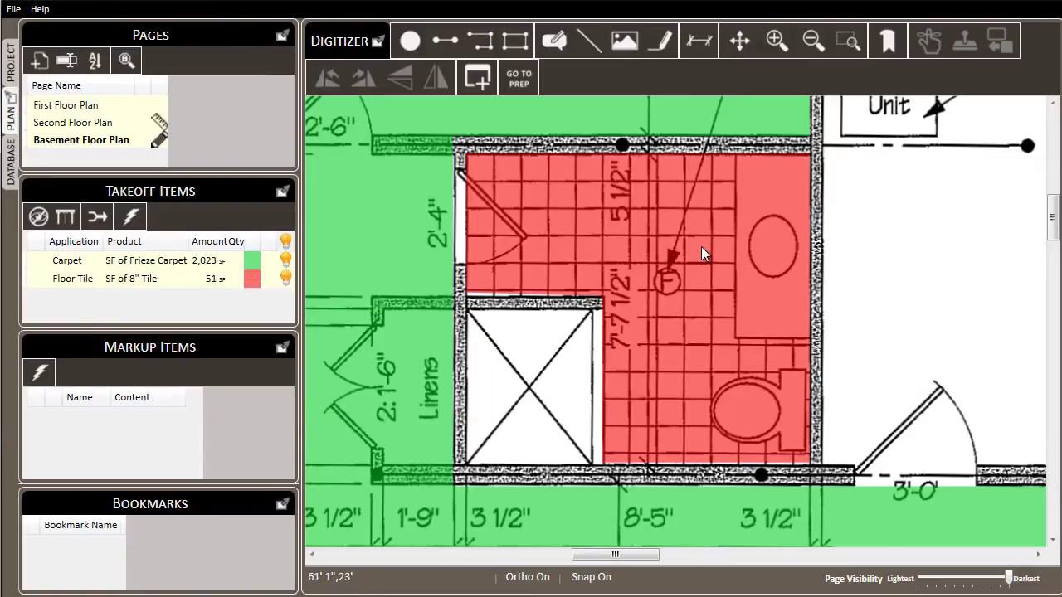
scroll(796, 267, "down", 5)
scroll(671, 214, "down", 2)
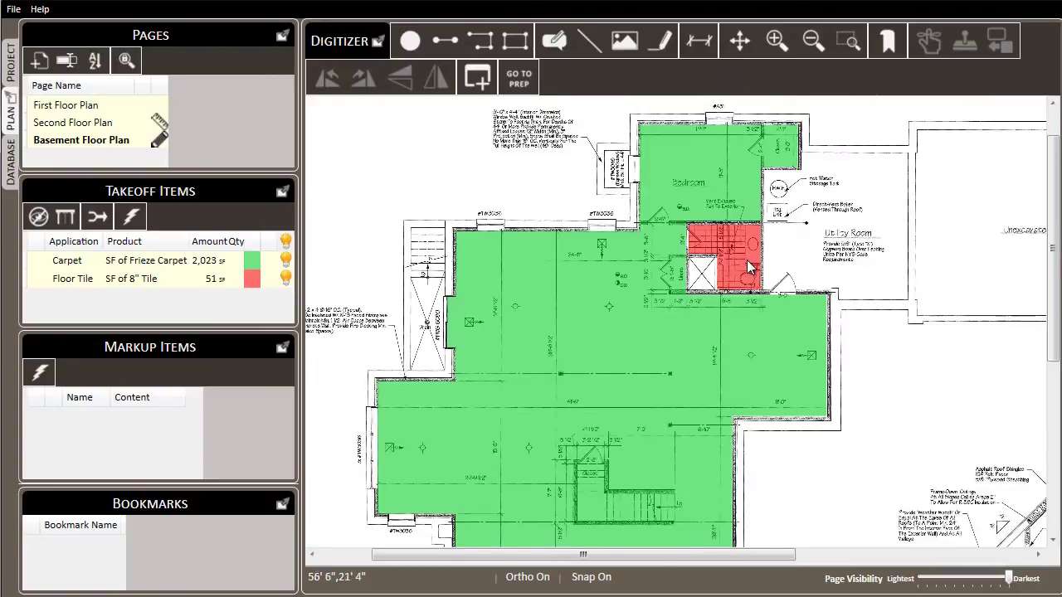
left_click_drag(771, 256, 747, 218)
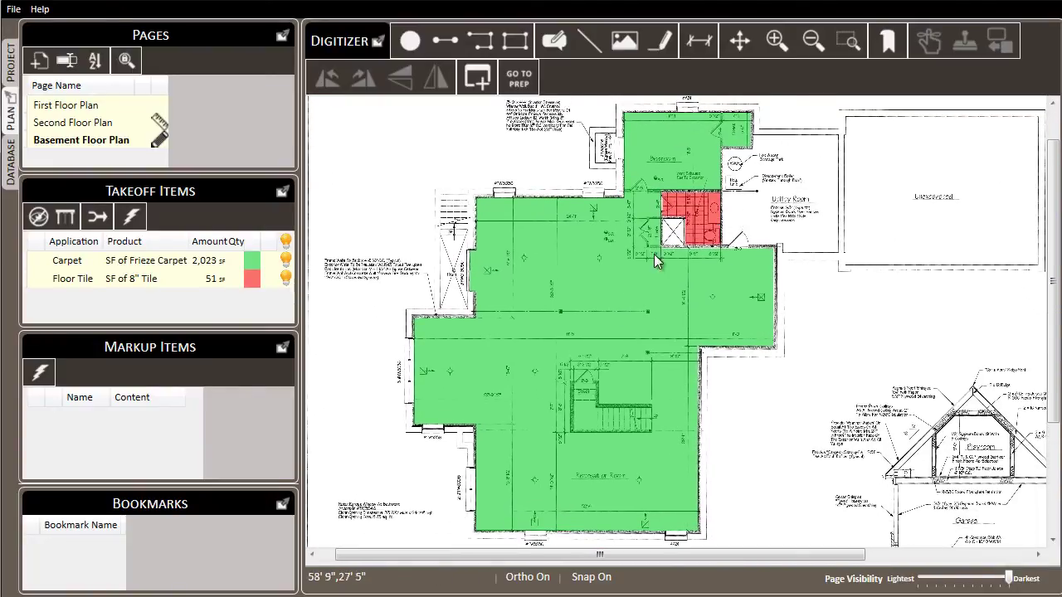
Examine the areas of each First Floor Plan takeoff item on the drawing and view the Second Floor Plan's takeoffs
left_click(91, 127)
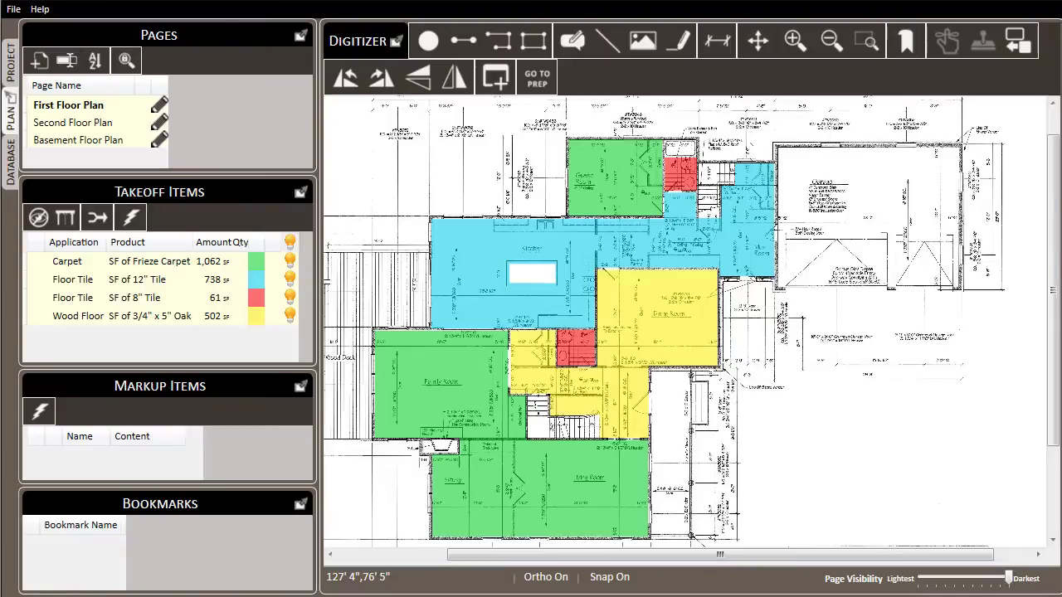
left_click(148, 264)
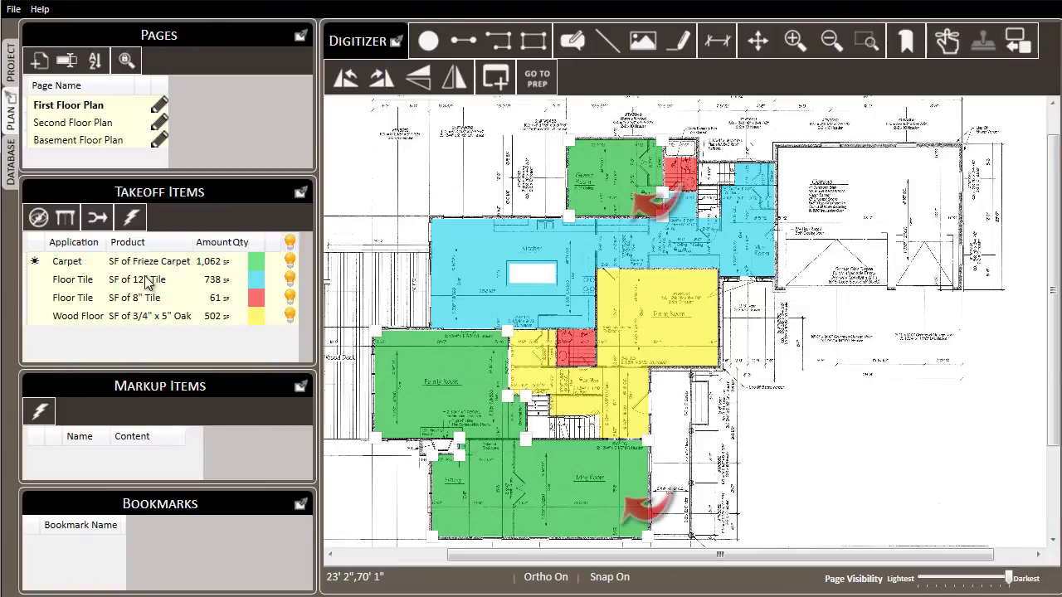
left_click(175, 286)
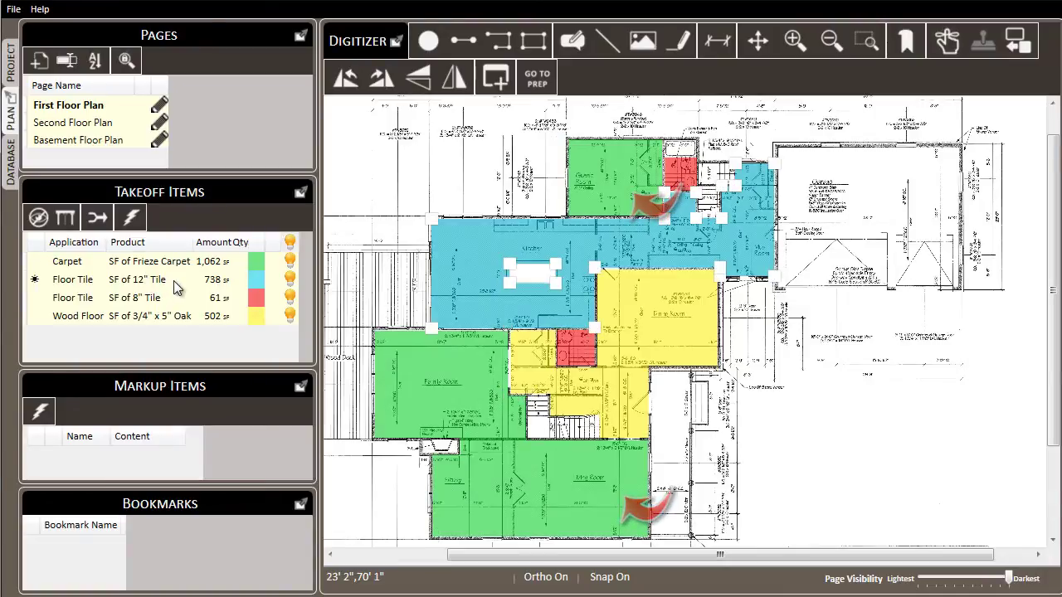
left_click(173, 300)
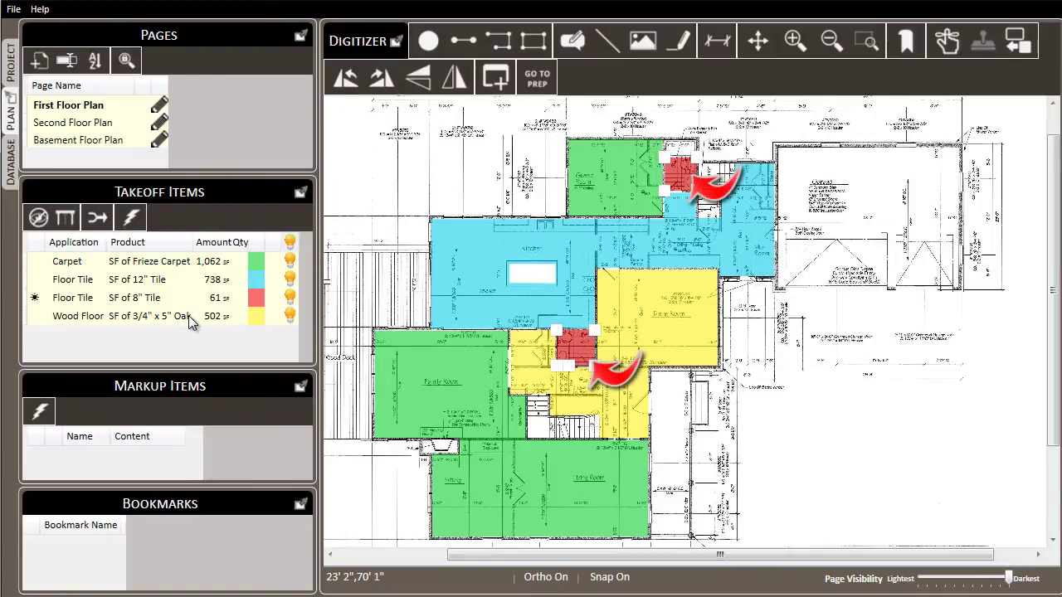
left_click(189, 315)
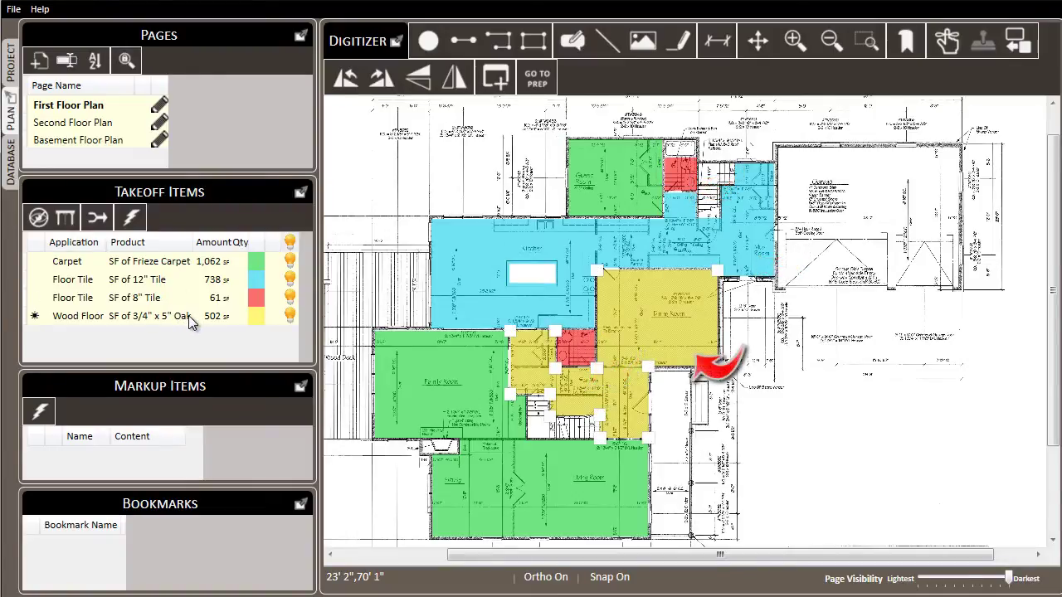
left_click(105, 126)
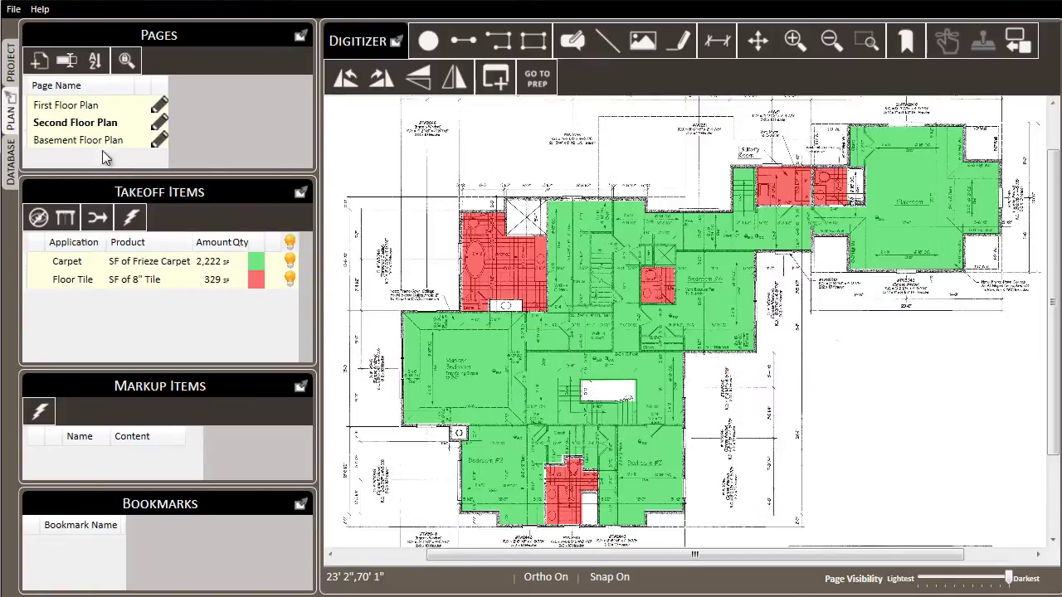
On the First Floor Plan, place count points at the kitchen–Dining Room door, the Family Room opening and the Living Room opening
left_click(87, 106)
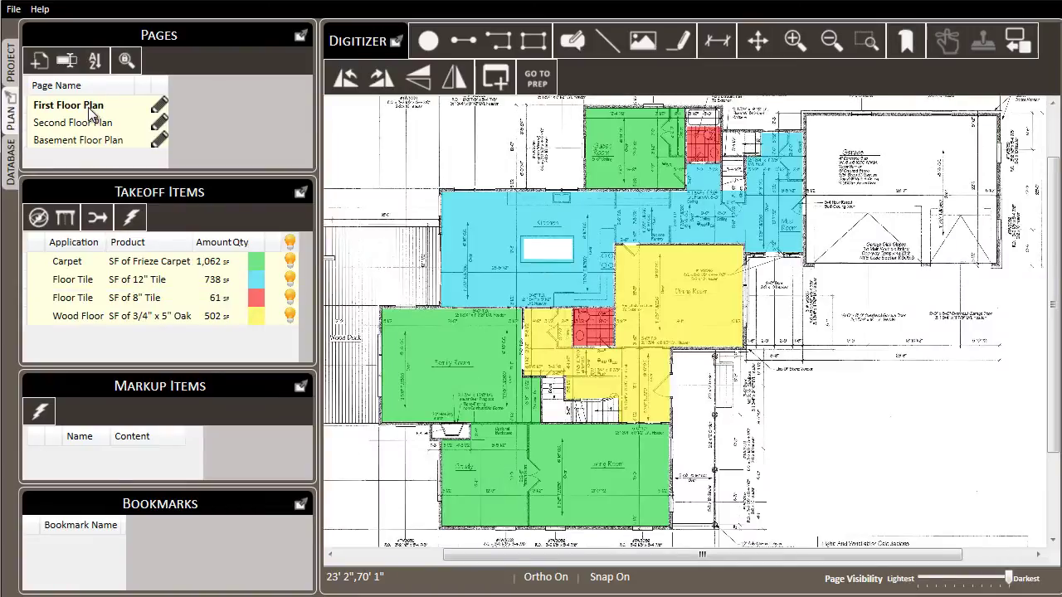
left_click(436, 39)
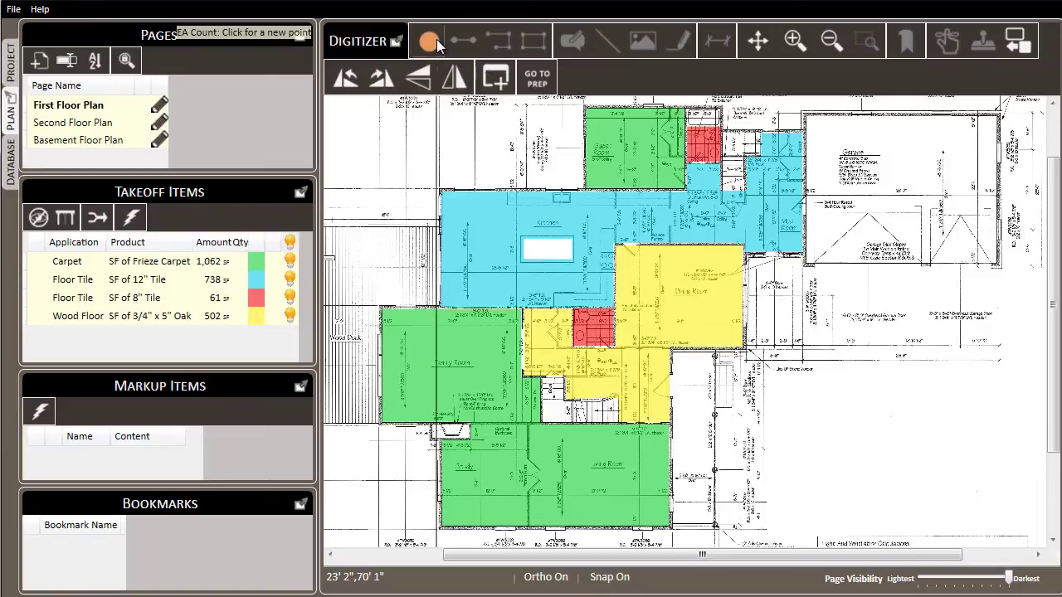
scroll(655, 274, "up", 5)
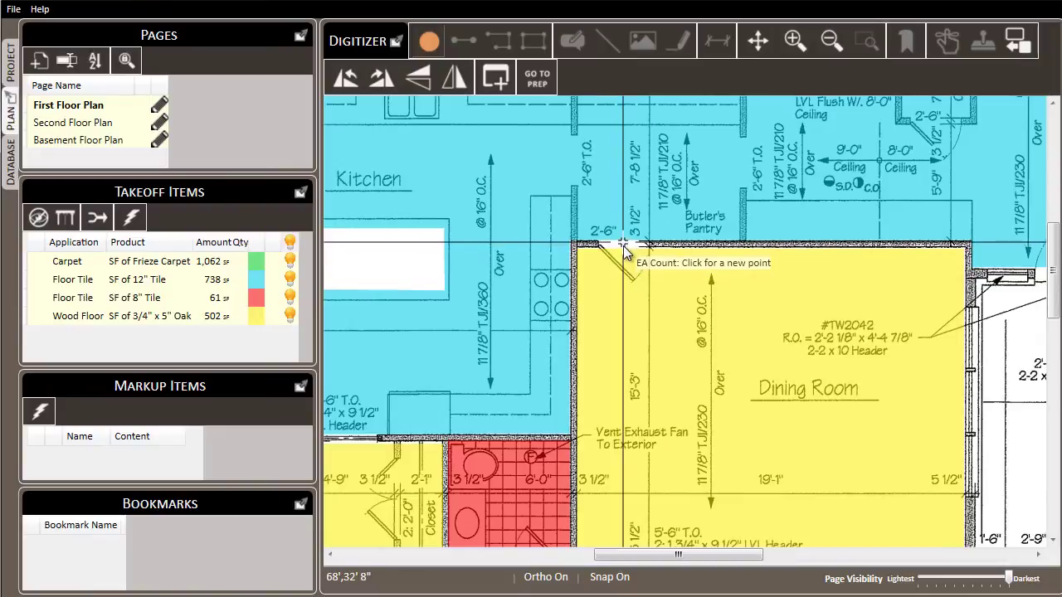
left_click(623, 245)
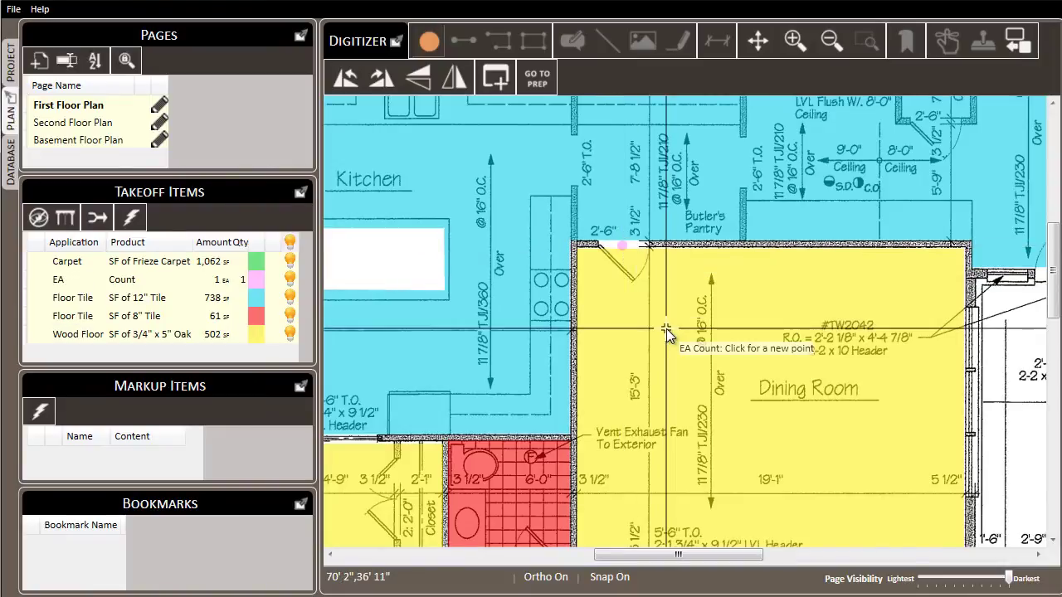
scroll(666, 328, "down", 4)
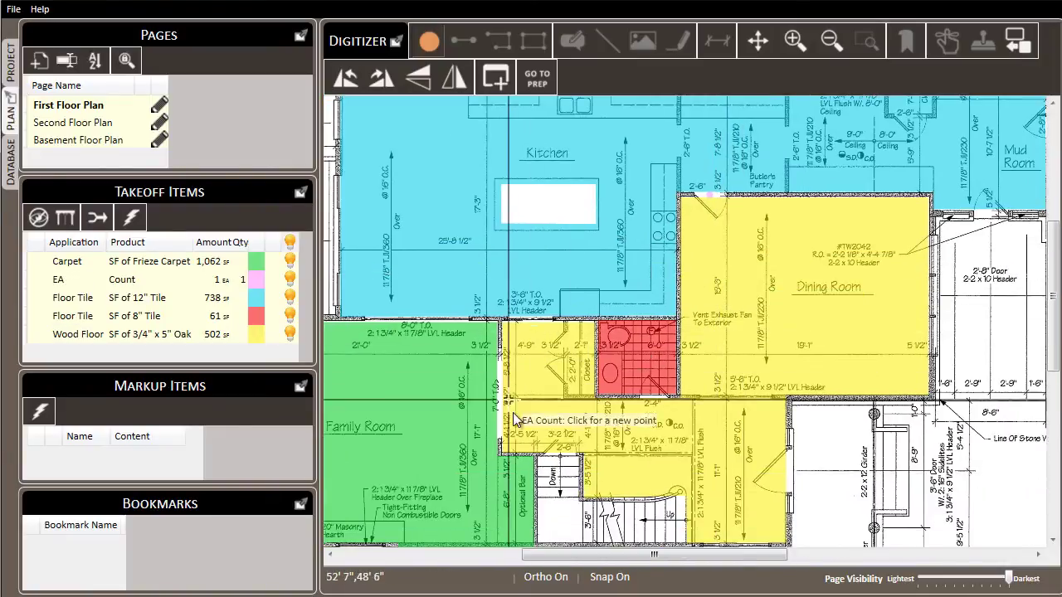
scroll(514, 414, "up", 3)
left_click(490, 389)
scroll(494, 249, "up", 1)
left_click(759, 383)
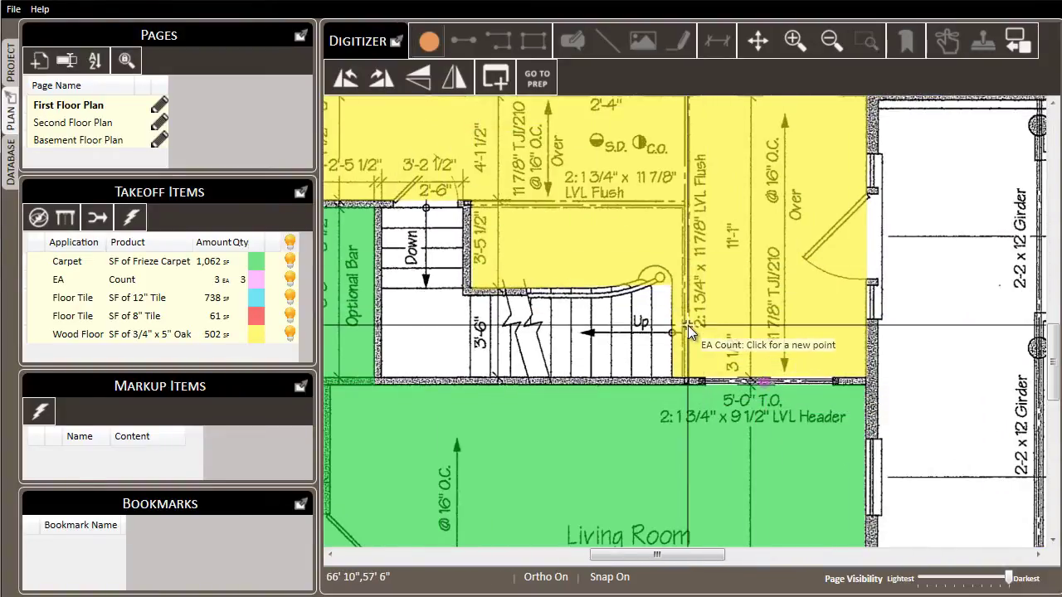
scroll(688, 326, "down", 2)
key("Escape")
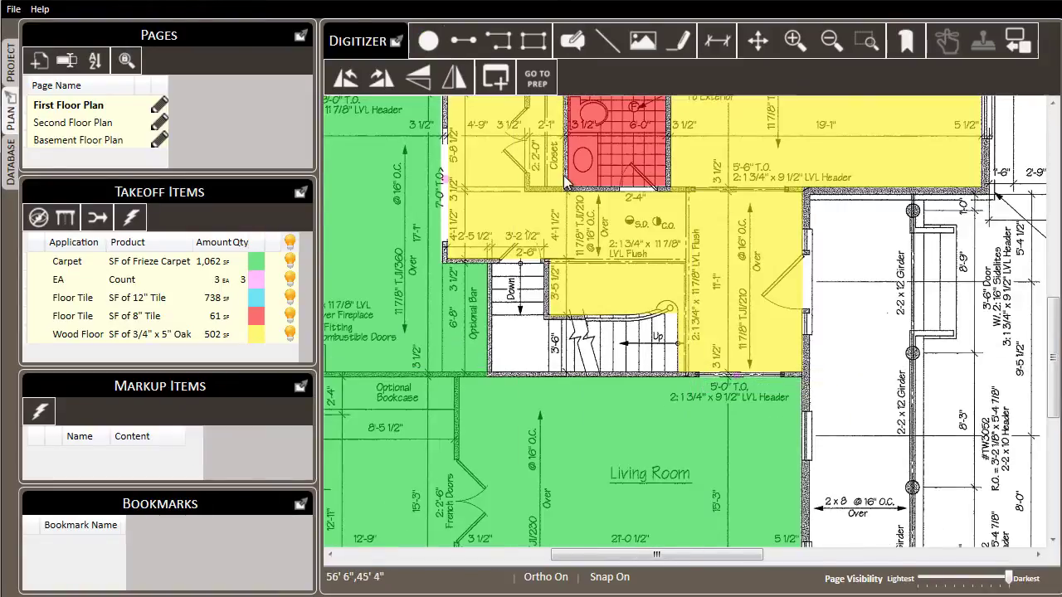
scroll(597, 191, "down", 2)
scroll(627, 363, "up", 2)
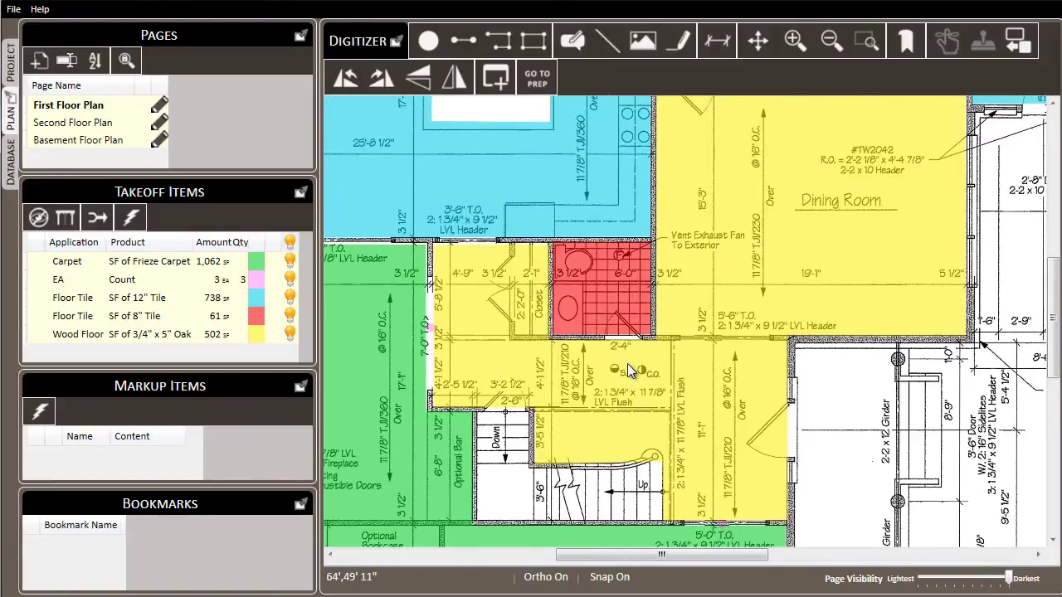
Draw linear segments of about 11 and 12 LF along the porch-side Dining Room and entry walls, and open the segment item's options
left_click(470, 35)
left_click(967, 337)
left_click(788, 340)
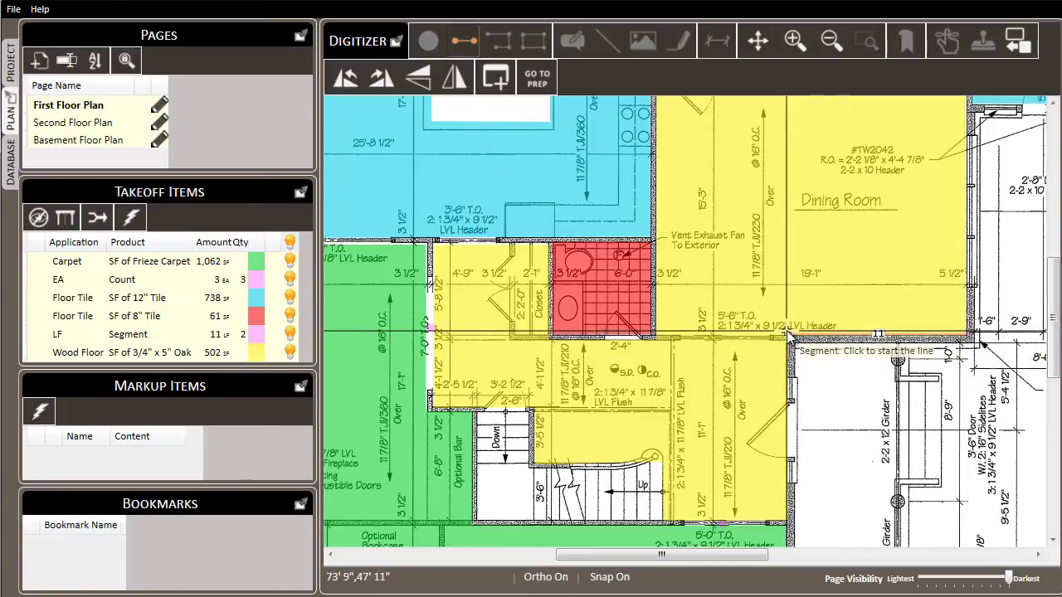
left_click(788, 522)
key("Escape")
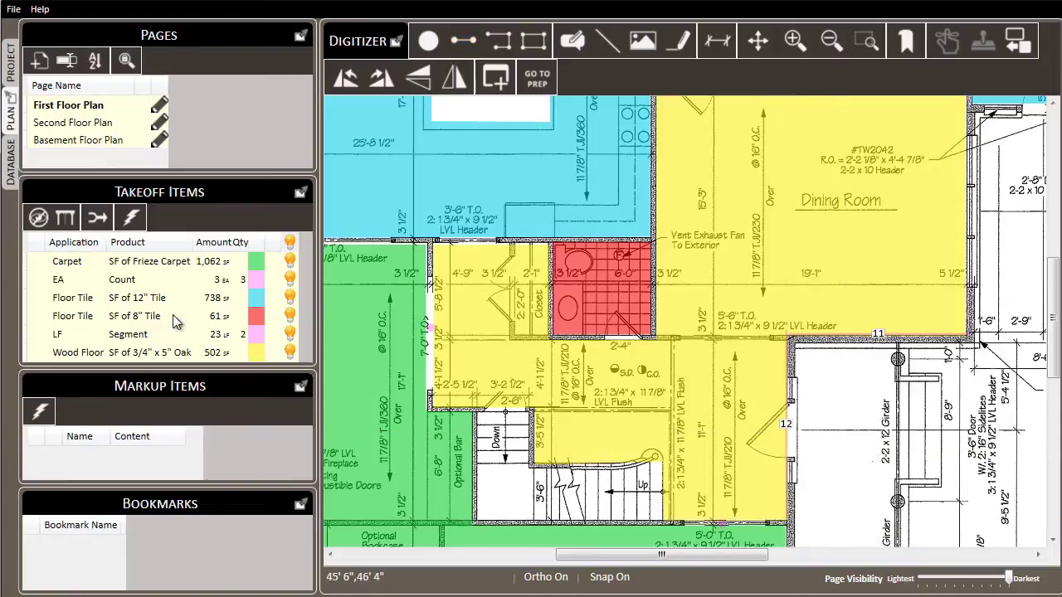
left_click(141, 336)
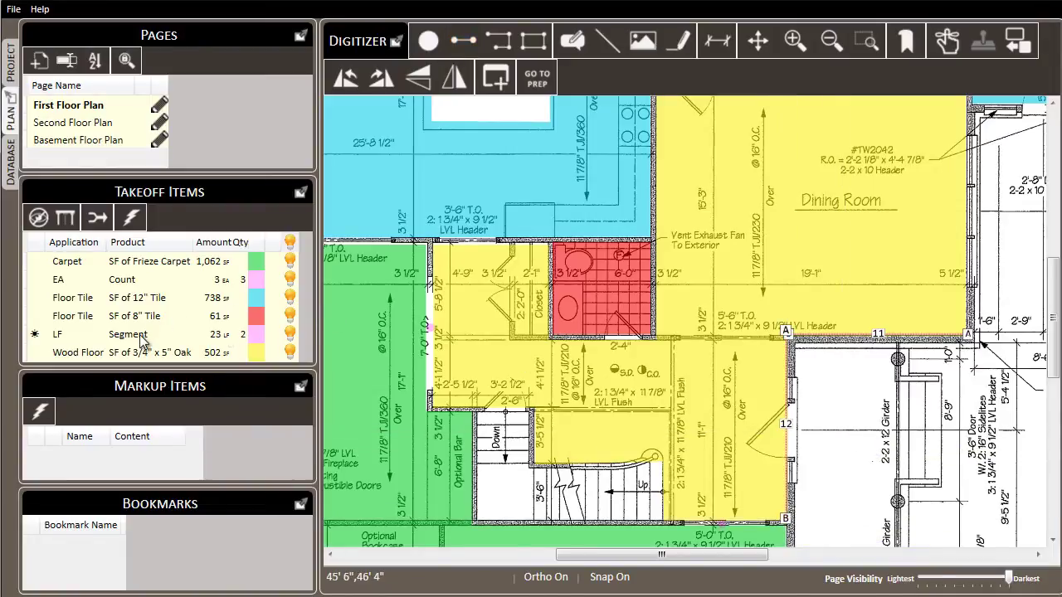
right_click(141, 340)
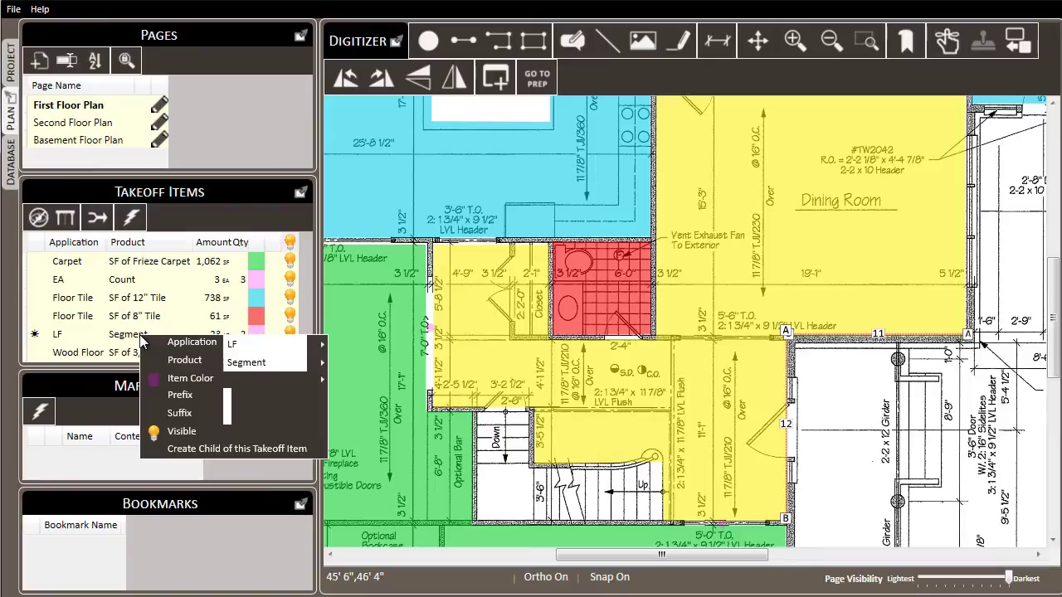
Delete the EA Count and LF Segment takeoff items from the First Floor Plan
left_click(135, 282)
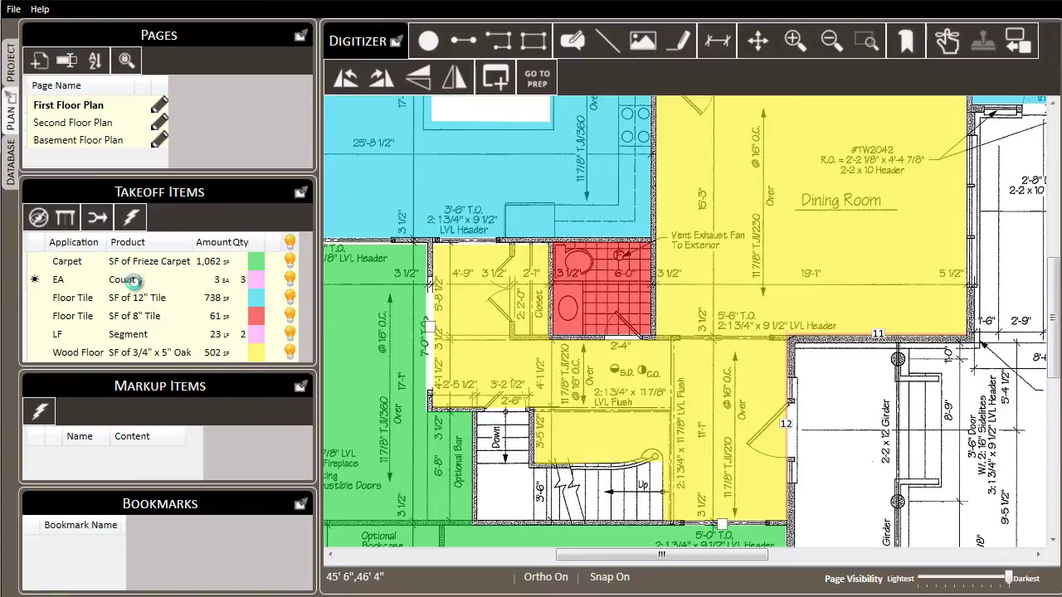
key("Delete")
left_click(135, 318)
key("Delete")
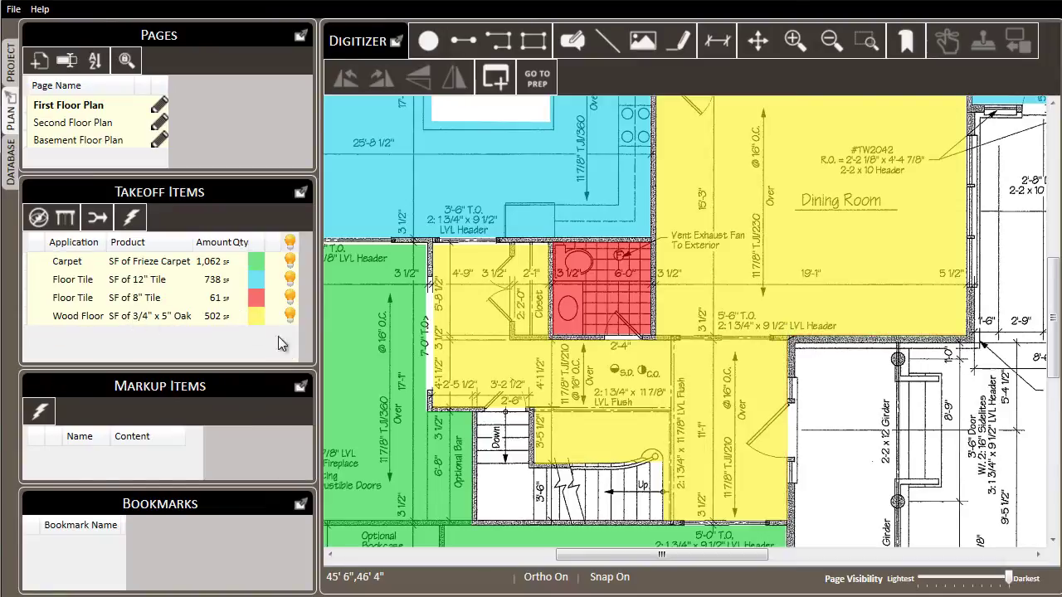
scroll(769, 403, "down", 2)
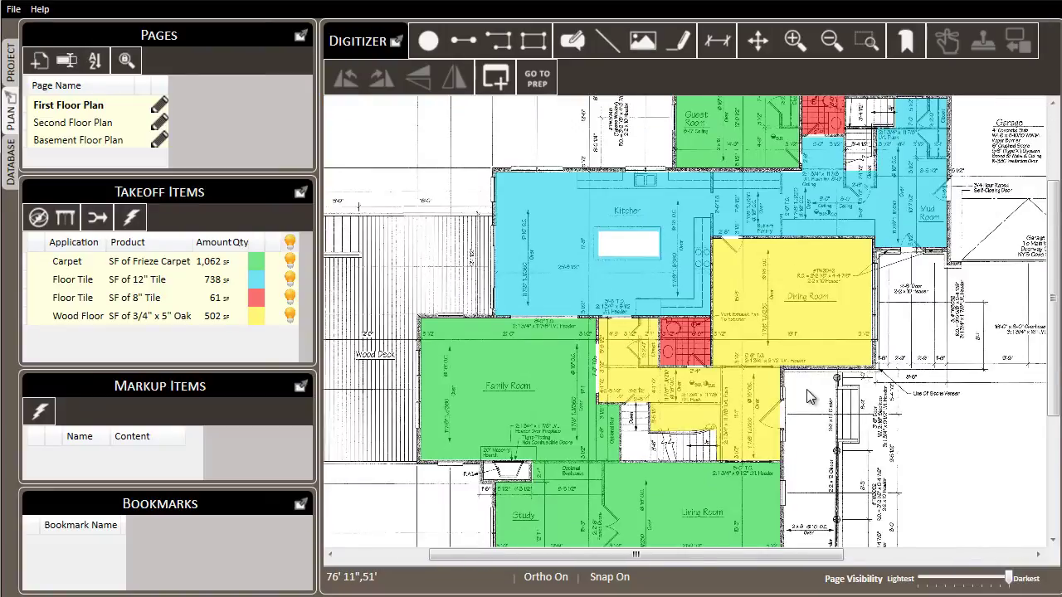
Open the project's Itemized List report, enlarge the page and widen the report window to its full width
left_click(10, 58)
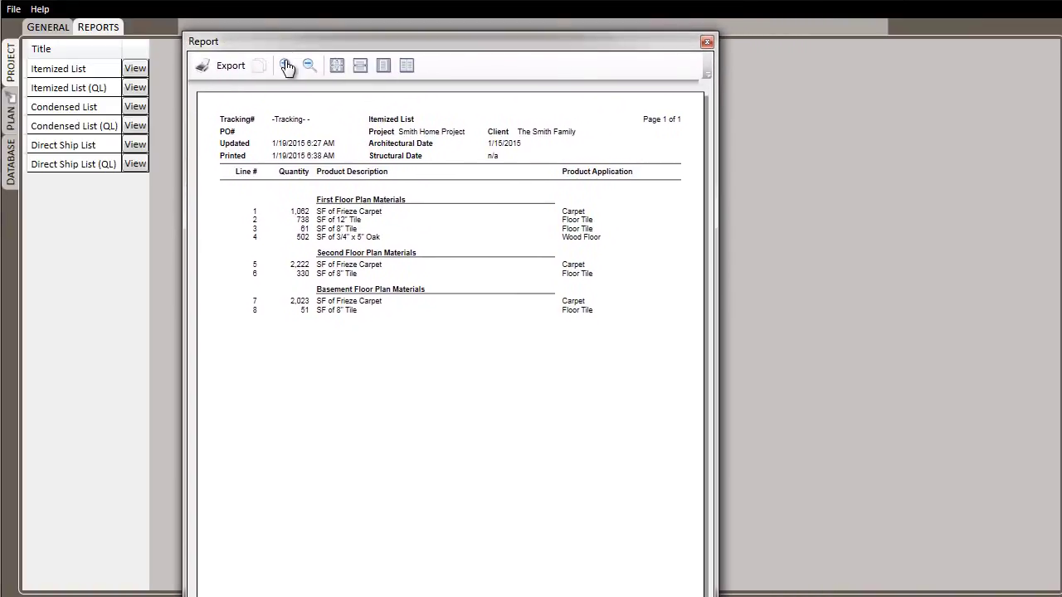
left_click(284, 66)
left_click(285, 66)
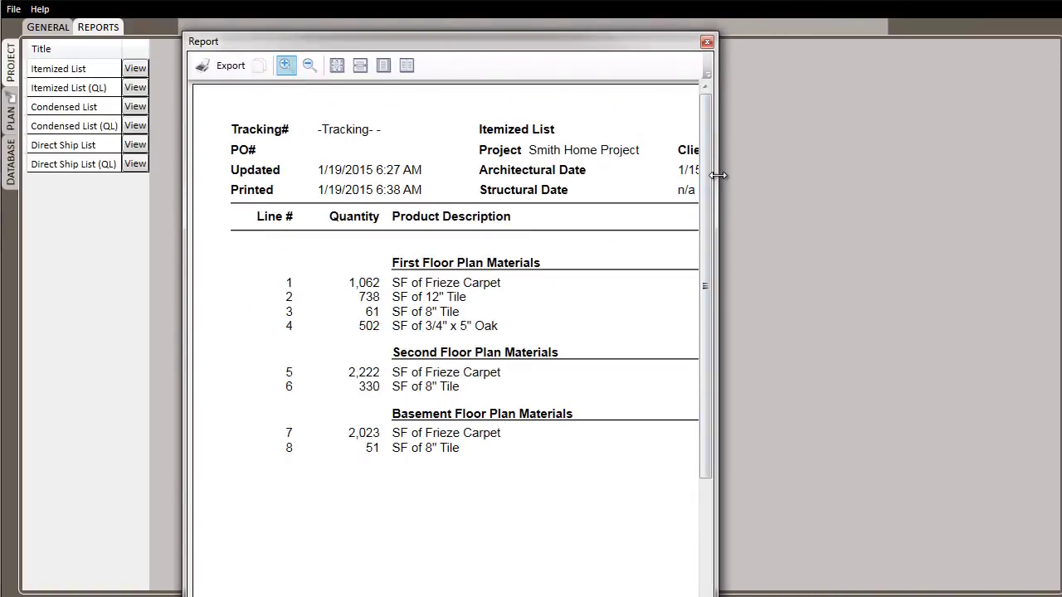
left_click_drag(713, 174, 1036, 205)
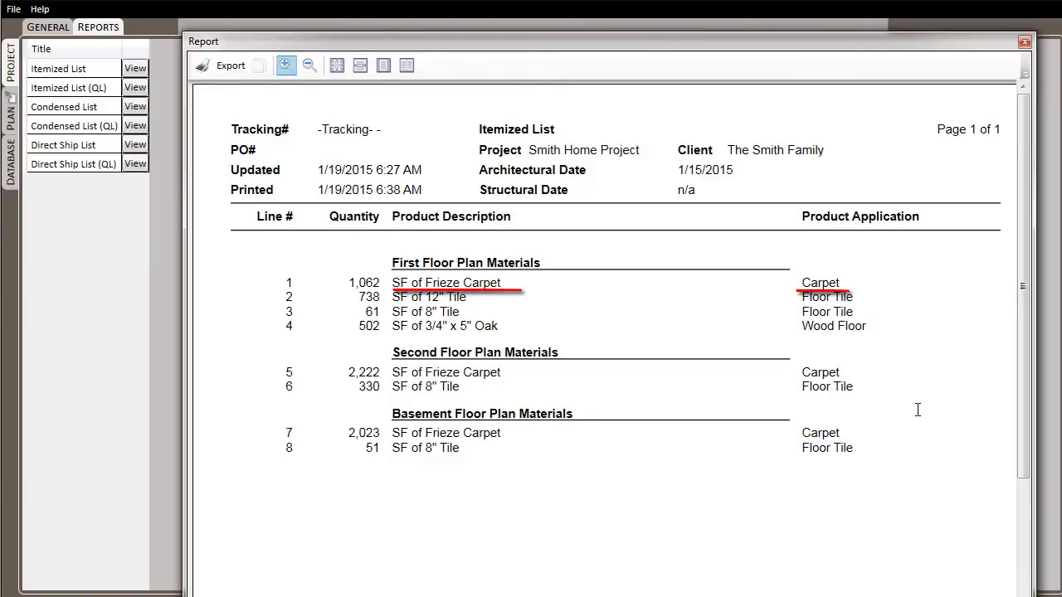
Export the Itemized List report to the Desktop as a Microsoft Excel 2007 file named The Smith Project
left_click(226, 65)
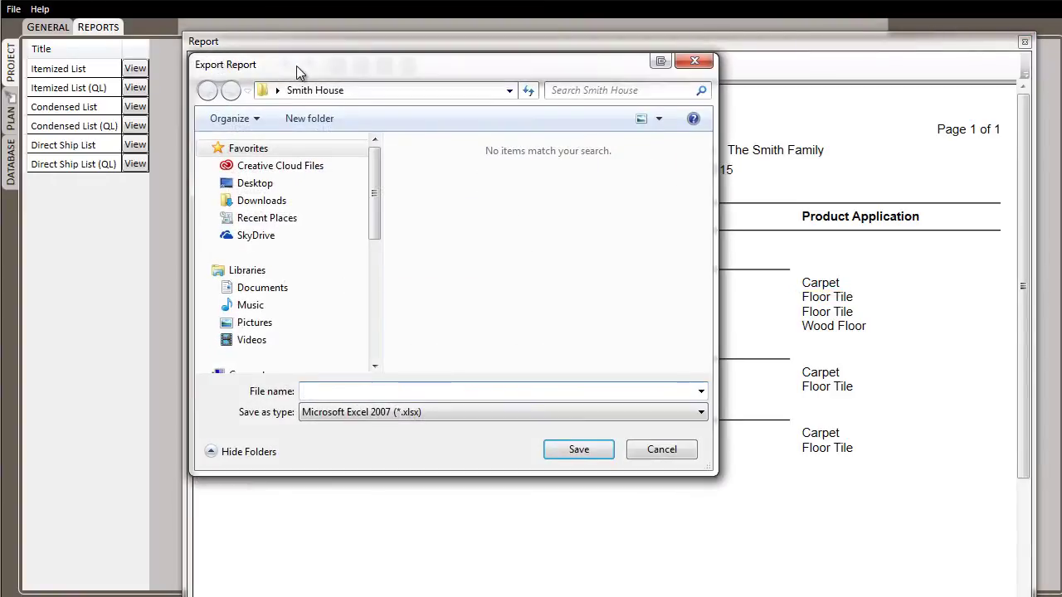
left_click_drag(296, 65, 419, 117)
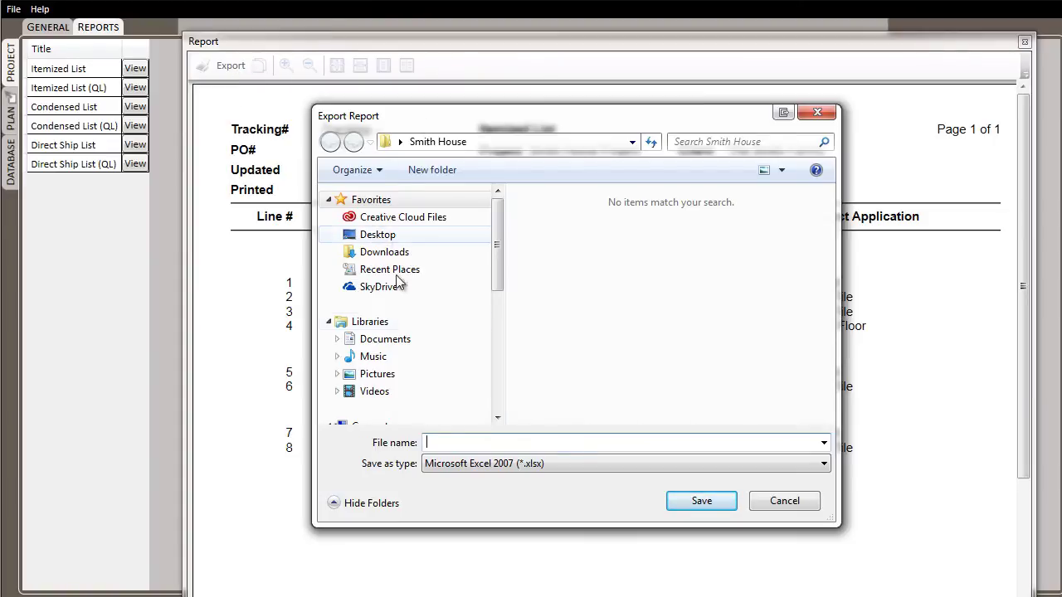
type("The Smith Project")
left_click(379, 234)
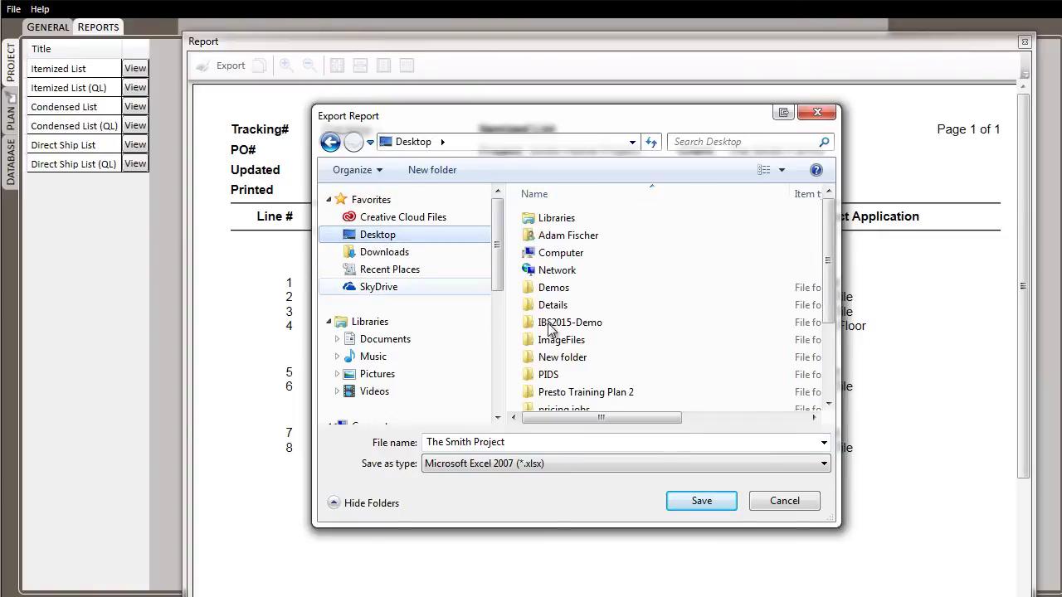
left_click(697, 500)
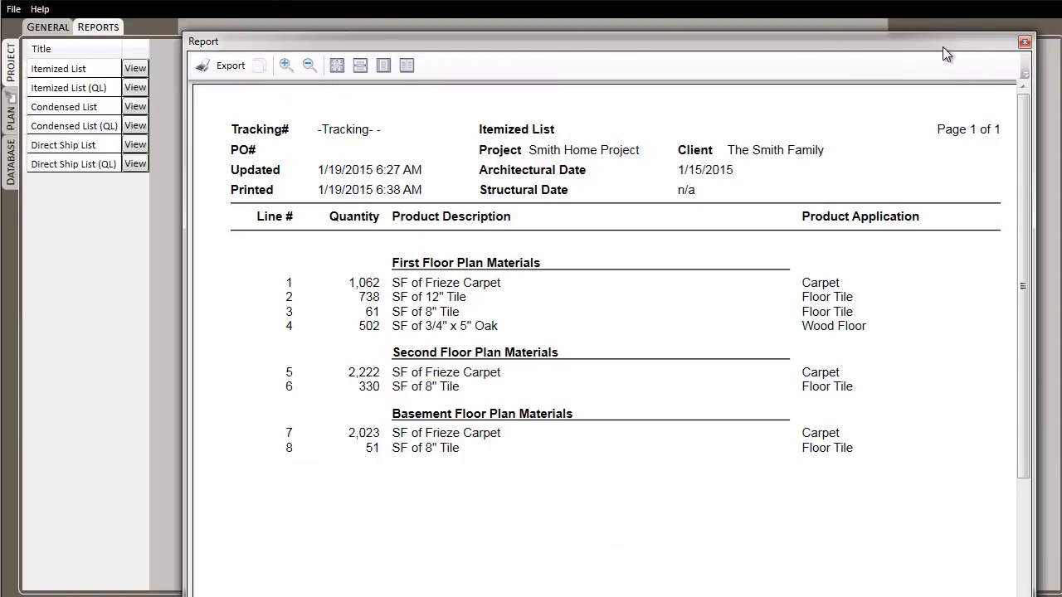
Close the Itemized List report and view the Direct Ship List report, enlarged in a widened window
left_click(1024, 42)
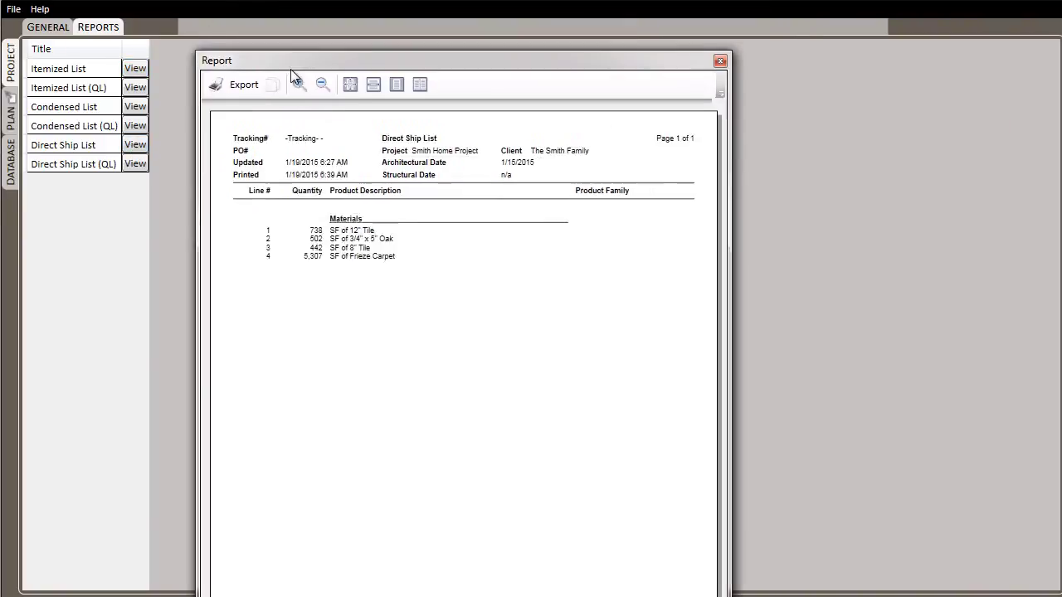
left_click(292, 102)
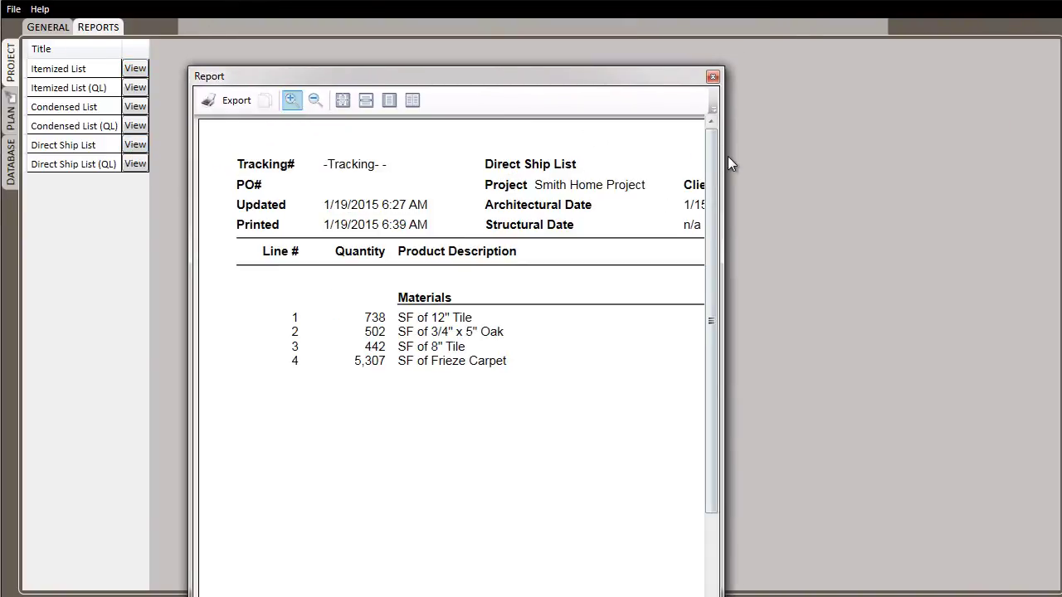
left_click_drag(719, 164, 1025, 168)
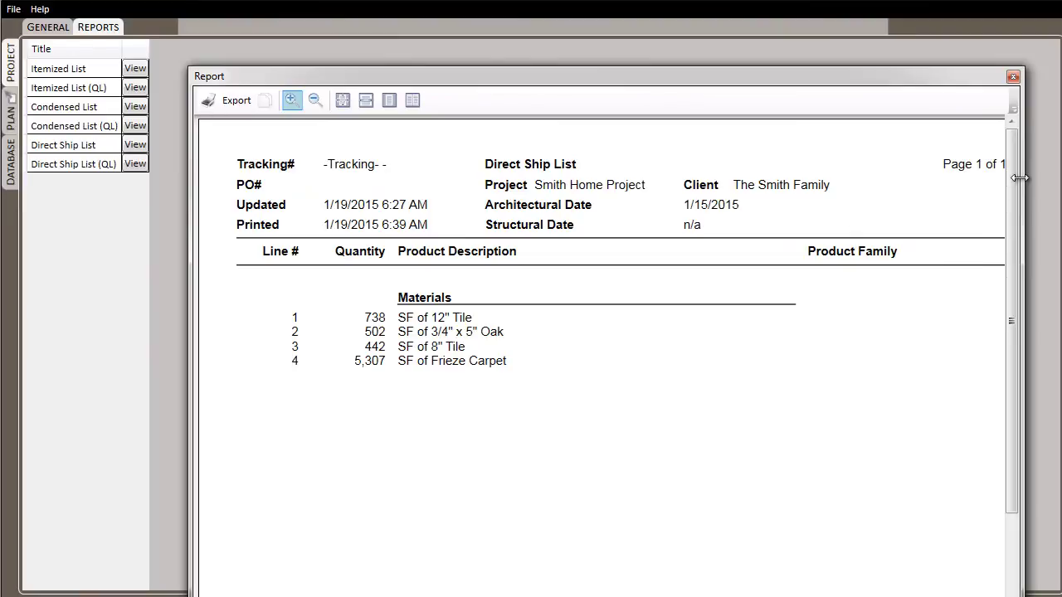